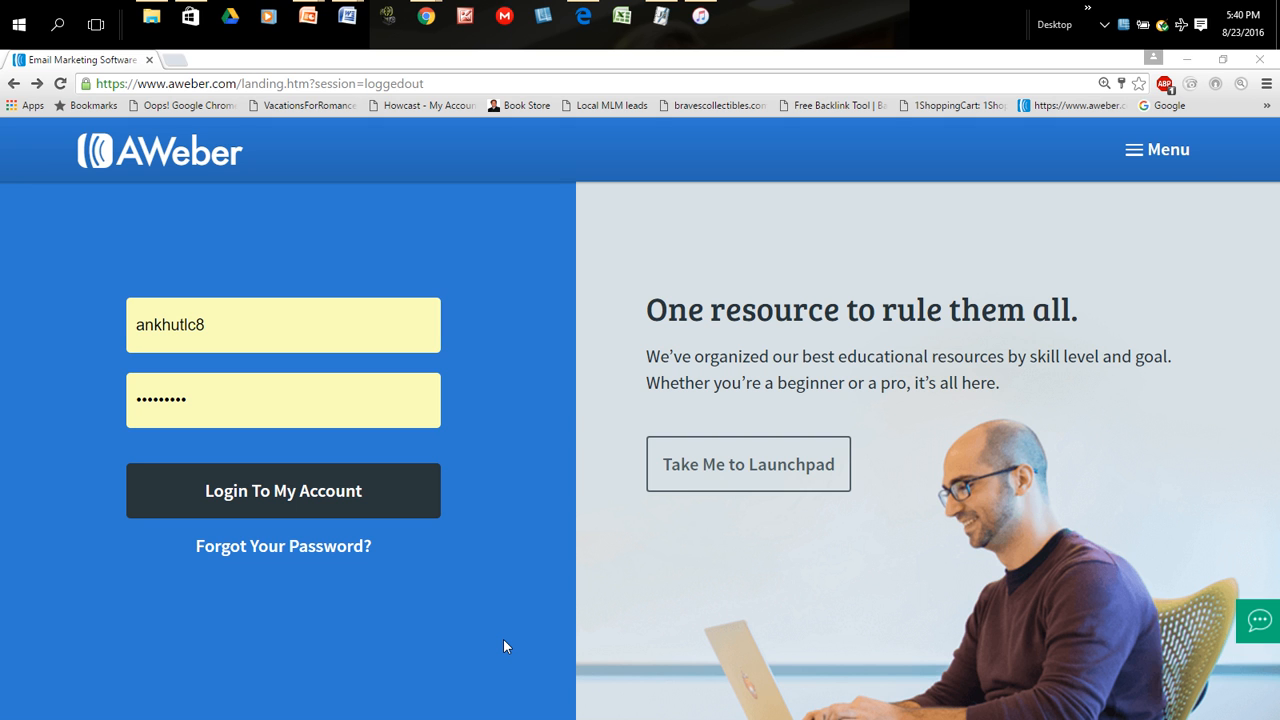
- Log in to the AWeber account and check which lists are available as the current list
{"action": "left_click", "coordinate": [264, 484]}
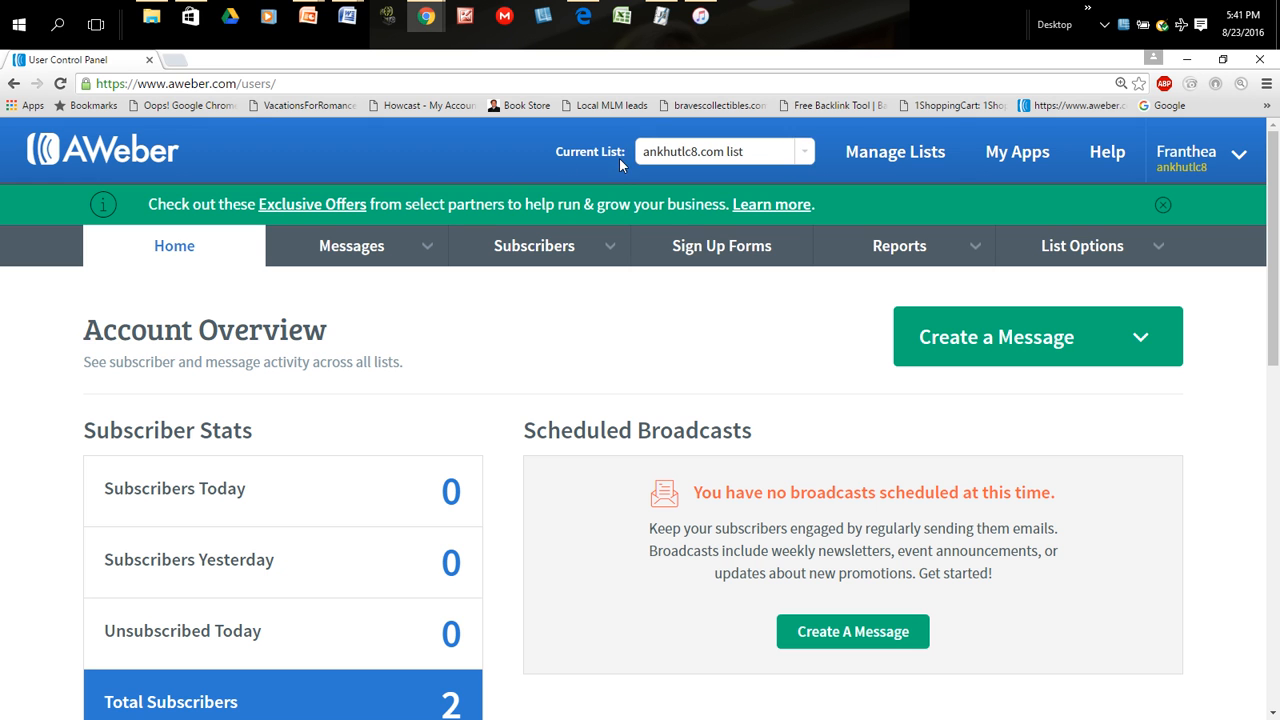
{"action": "left_click", "coordinate": [804, 157]}
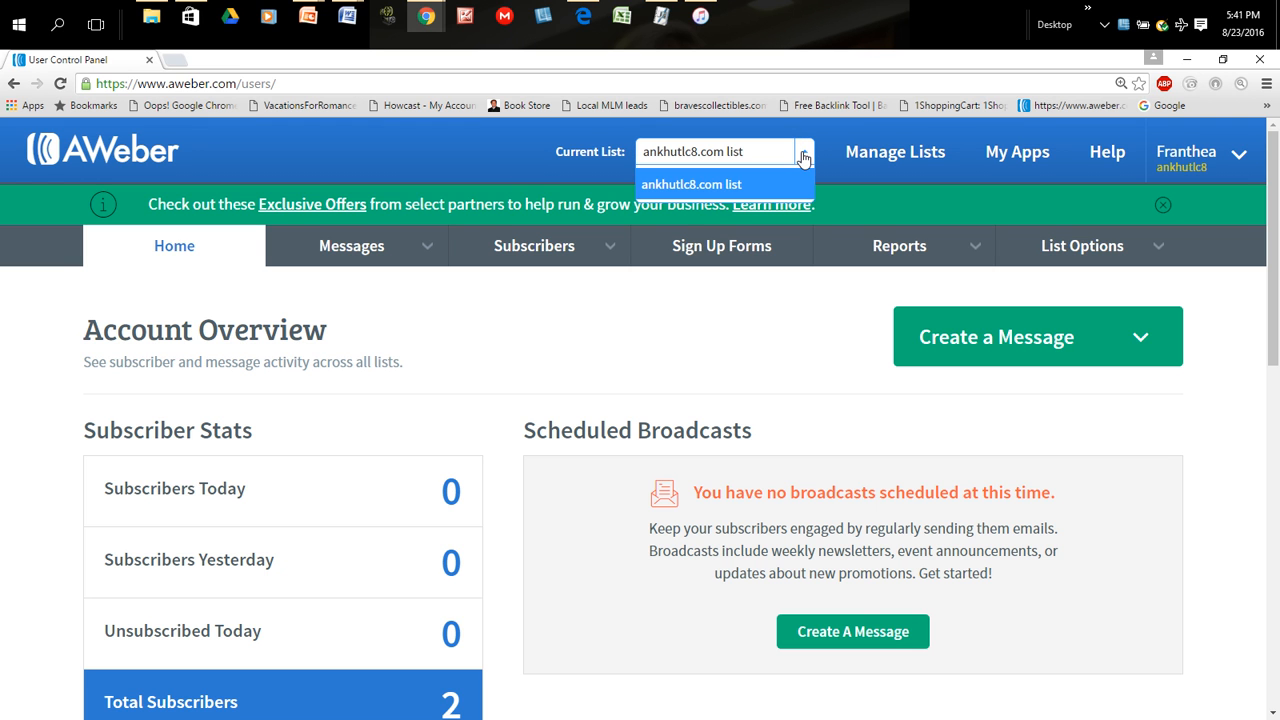
{"action": "left_click", "coordinate": [804, 157]}
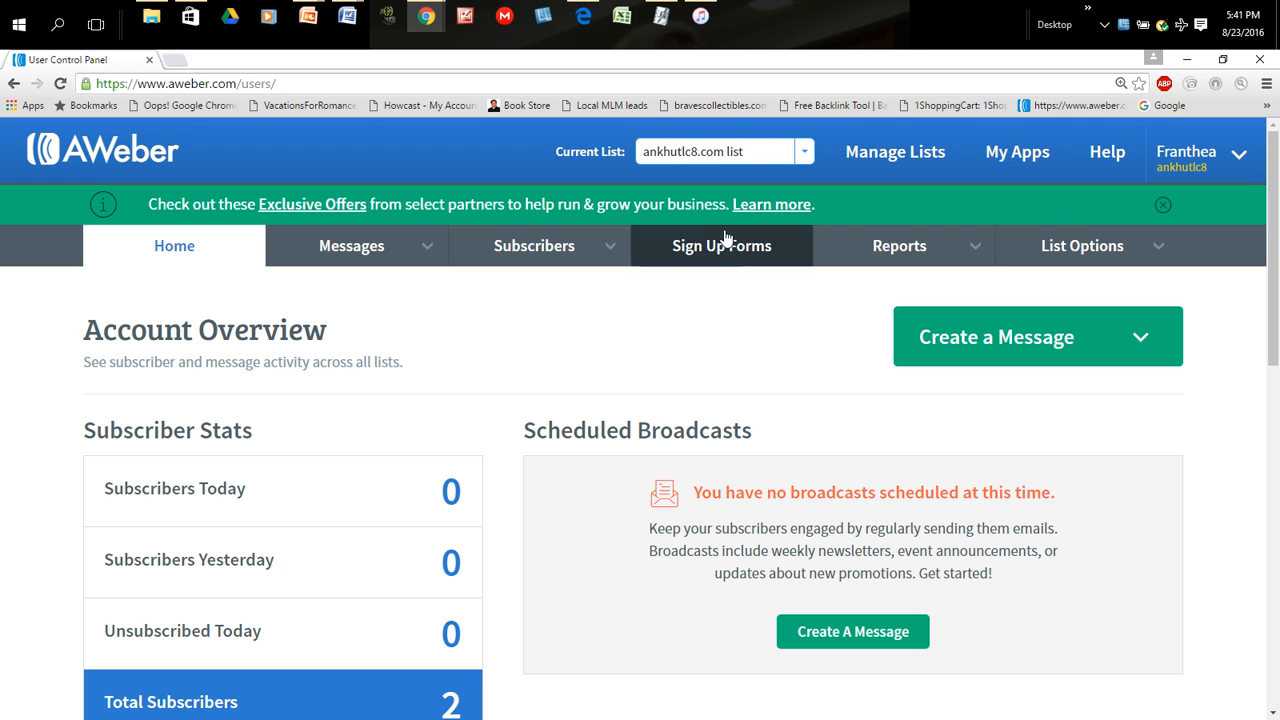
{"action": "left_click", "coordinate": [806, 156]}
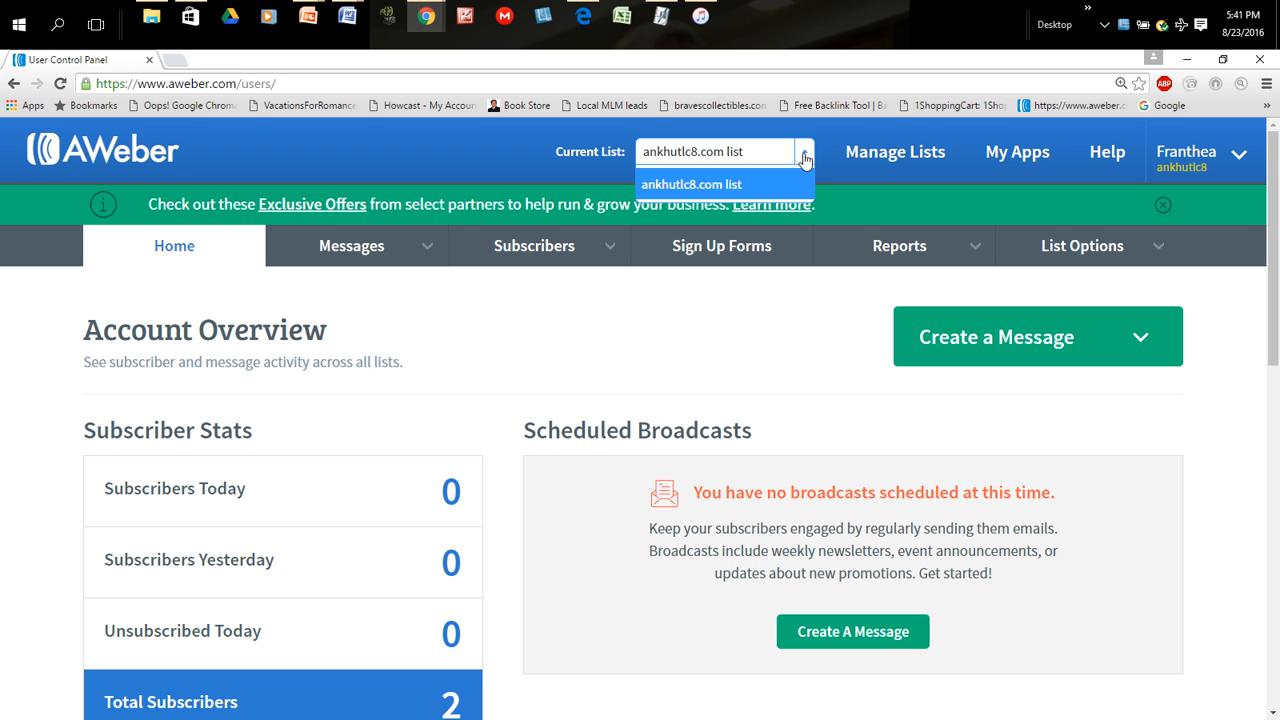
{"action": "left_click", "coordinate": [806, 156]}
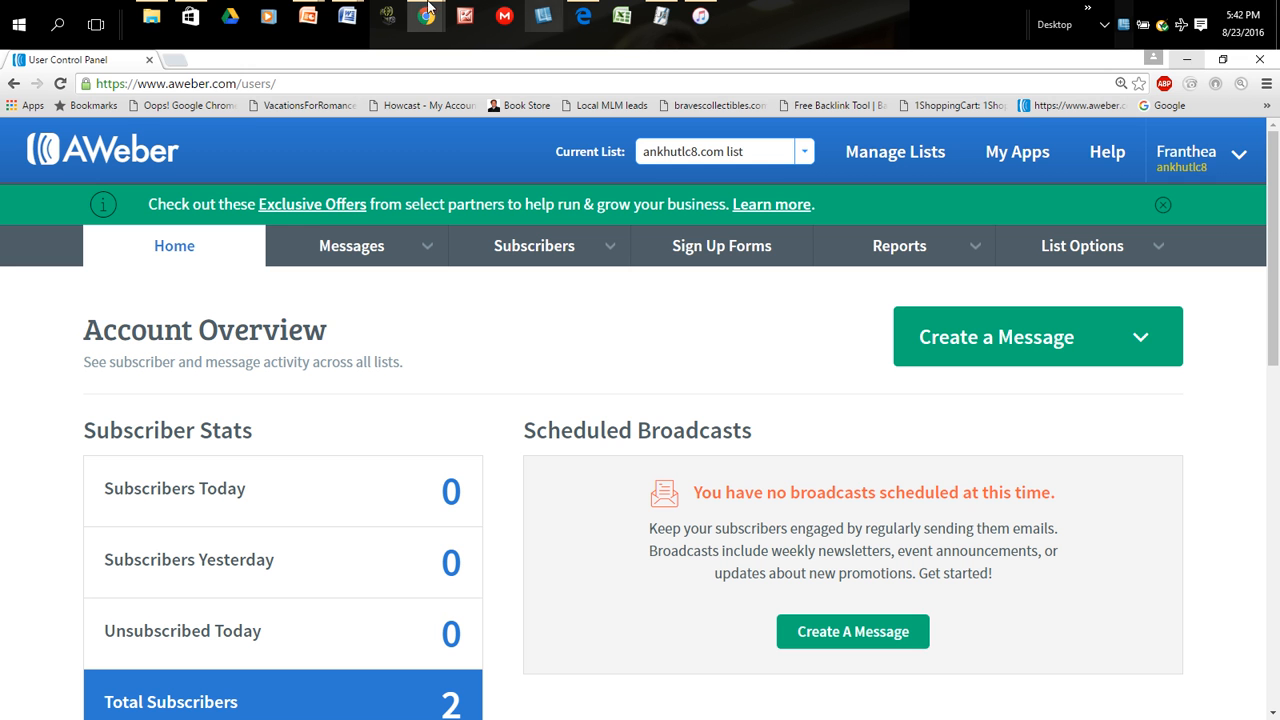
- Check the ankhutlc8.com sign-up page and its "I would like to learn more about" options, then return to the AWeber window
{"action": "mouse_move", "coordinate": [430, 18]}
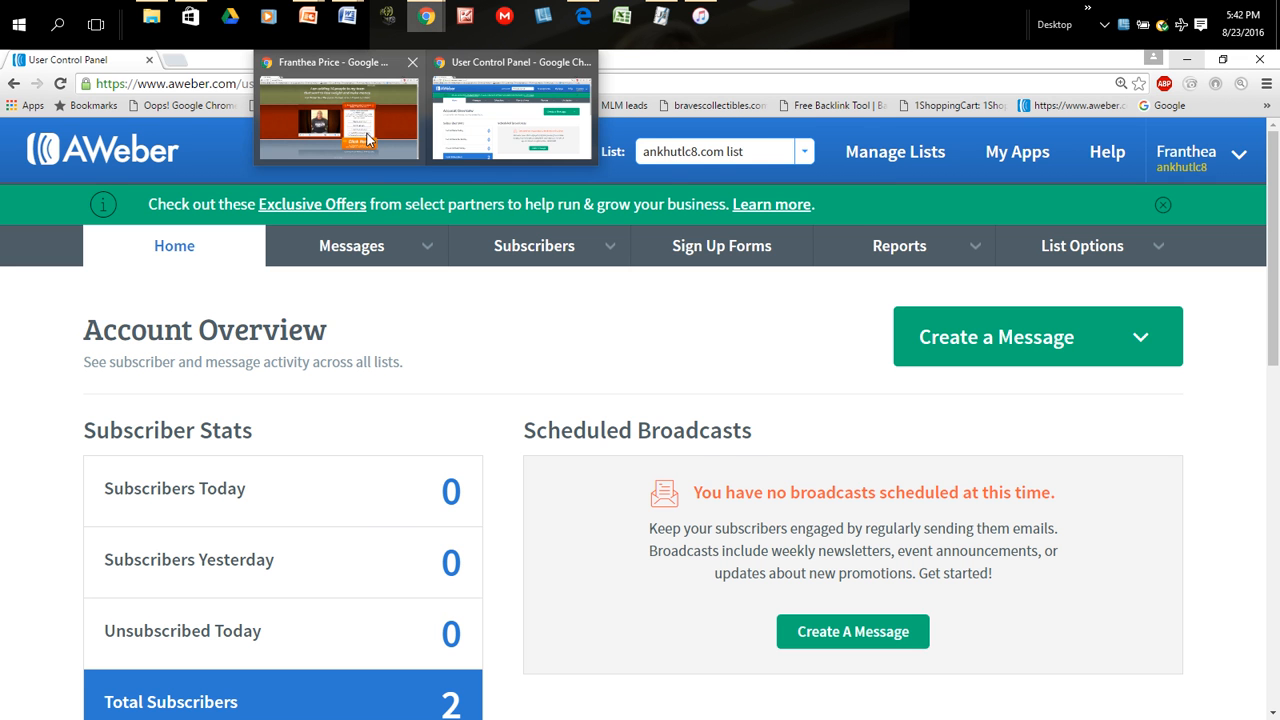
{"action": "left_click", "coordinate": [338, 110]}
{"action": "scroll", "coordinate": [1112, 481], "scroll_direction": "up", "scroll_amount": 1}
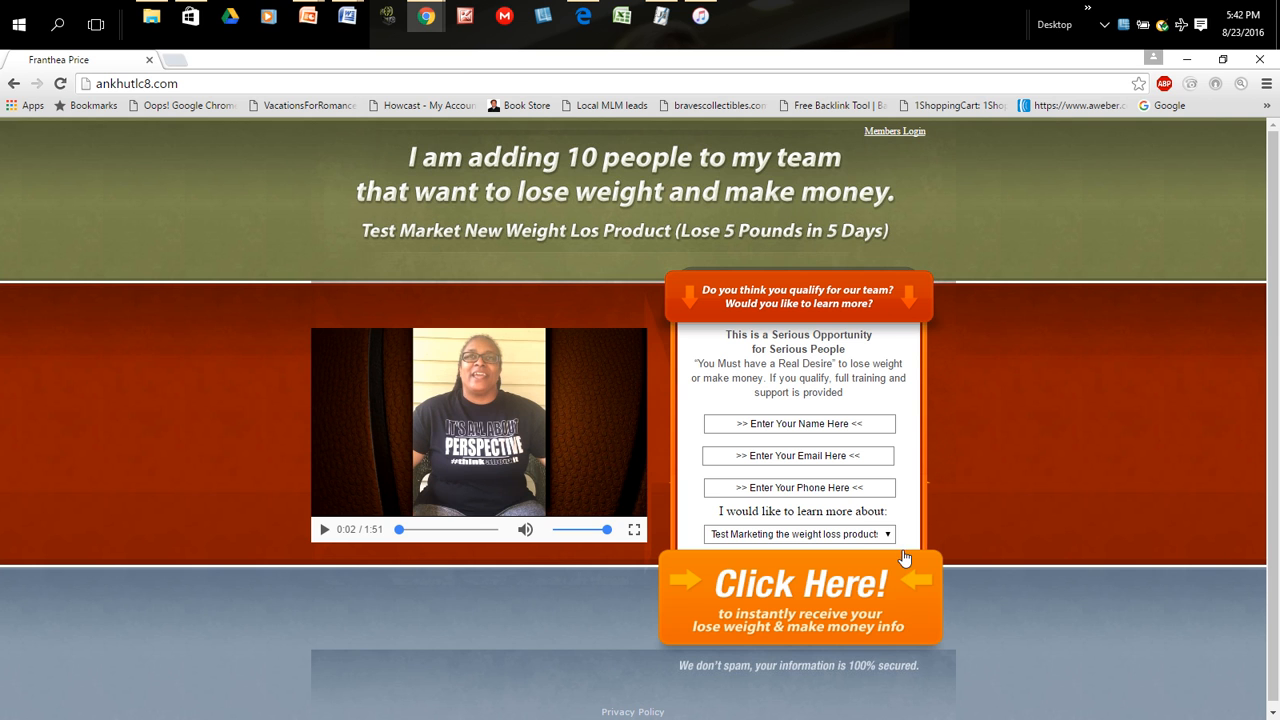
{"action": "left_click", "coordinate": [888, 535]}
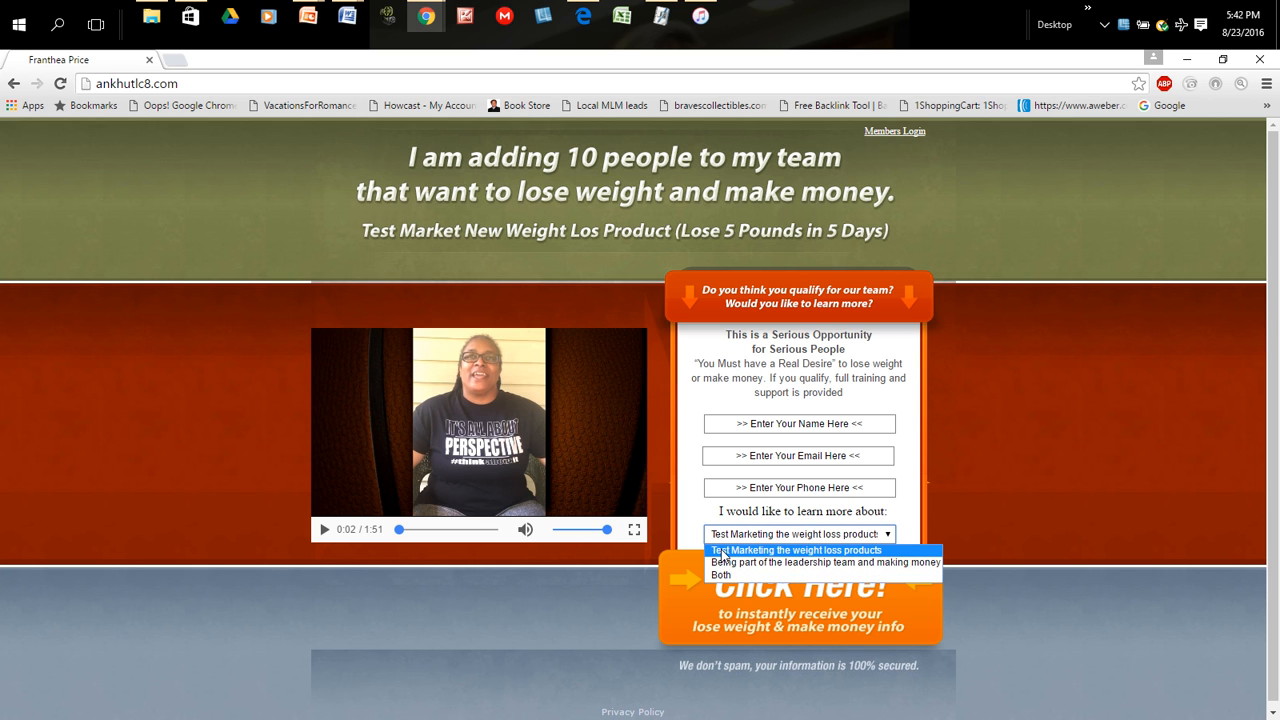
{"action": "left_click", "coordinate": [1060, 530]}
{"action": "scroll", "coordinate": [1053, 532], "scroll_direction": "down", "scroll_amount": 1}
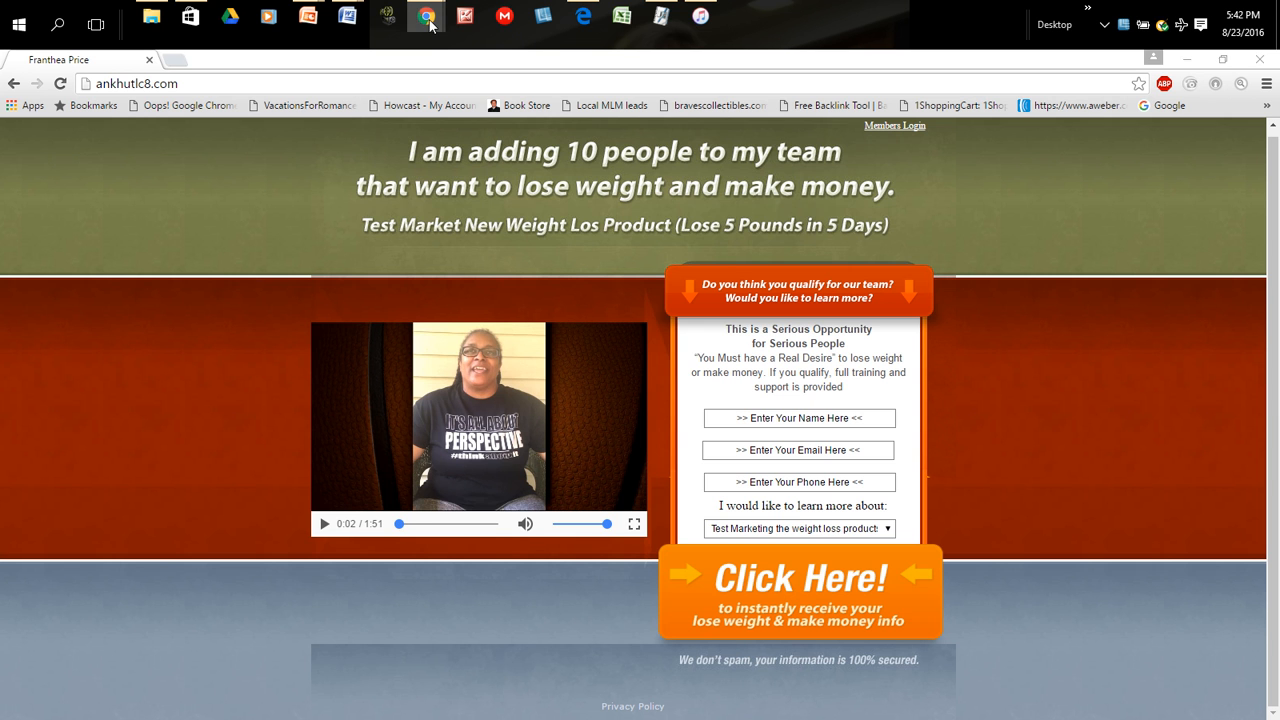
{"action": "mouse_move", "coordinate": [426, 20]}
{"action": "left_click", "coordinate": [479, 48]}
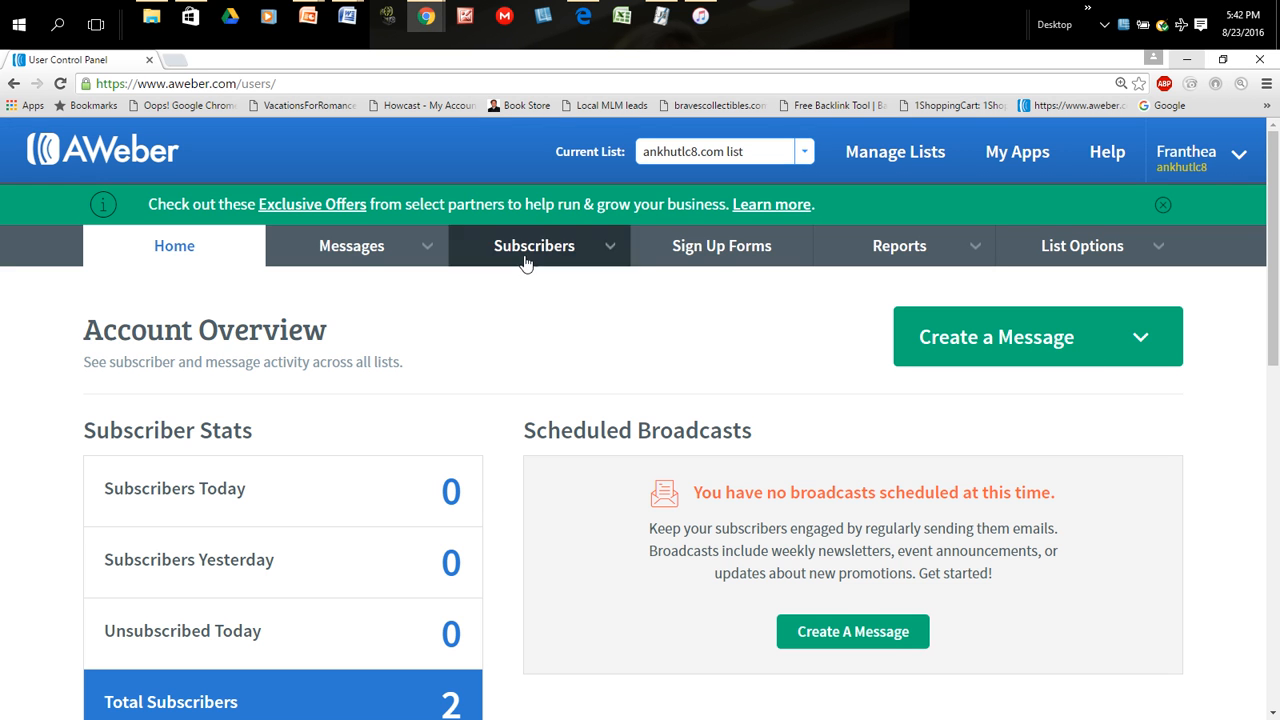
- Review the subscriber stats and recently sent broadcasts on the account overview
{"action": "scroll", "coordinate": [380, 534], "scroll_direction": "down", "scroll_amount": 3}
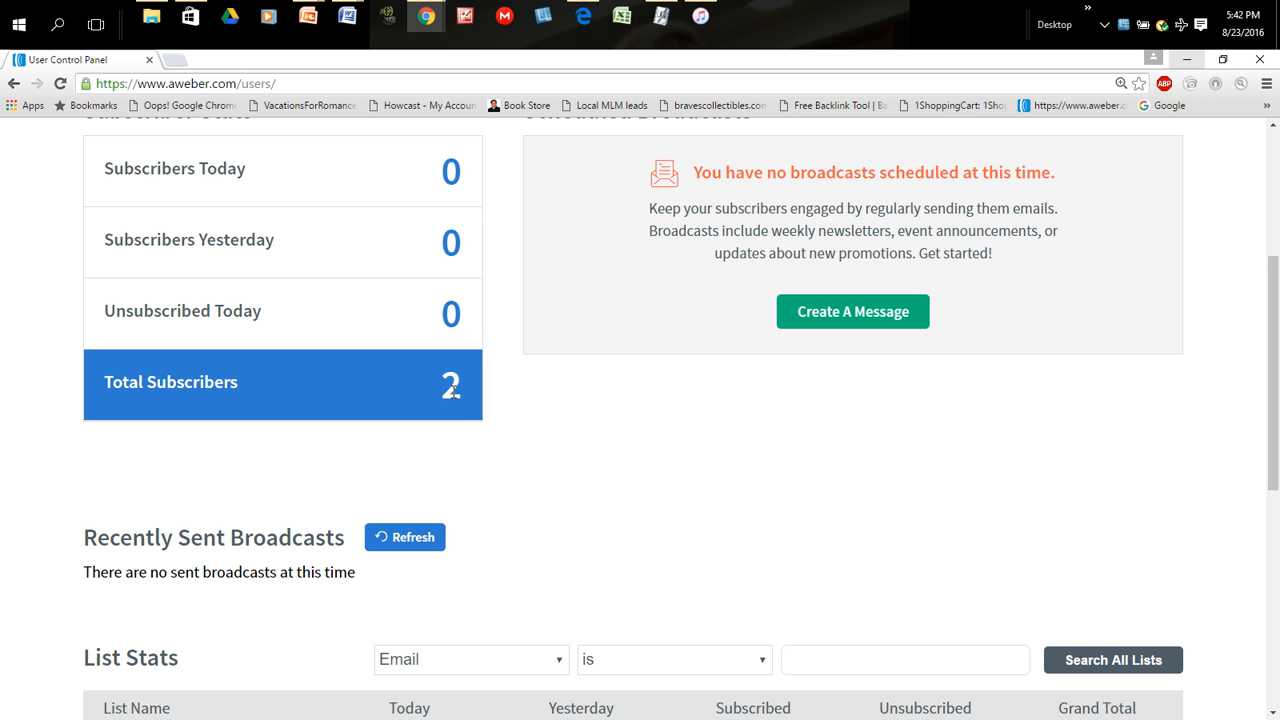
{"action": "scroll", "coordinate": [705, 526], "scroll_direction": "up", "scroll_amount": 1}
{"action": "scroll", "coordinate": [705, 526], "scroll_direction": "up", "scroll_amount": 2}
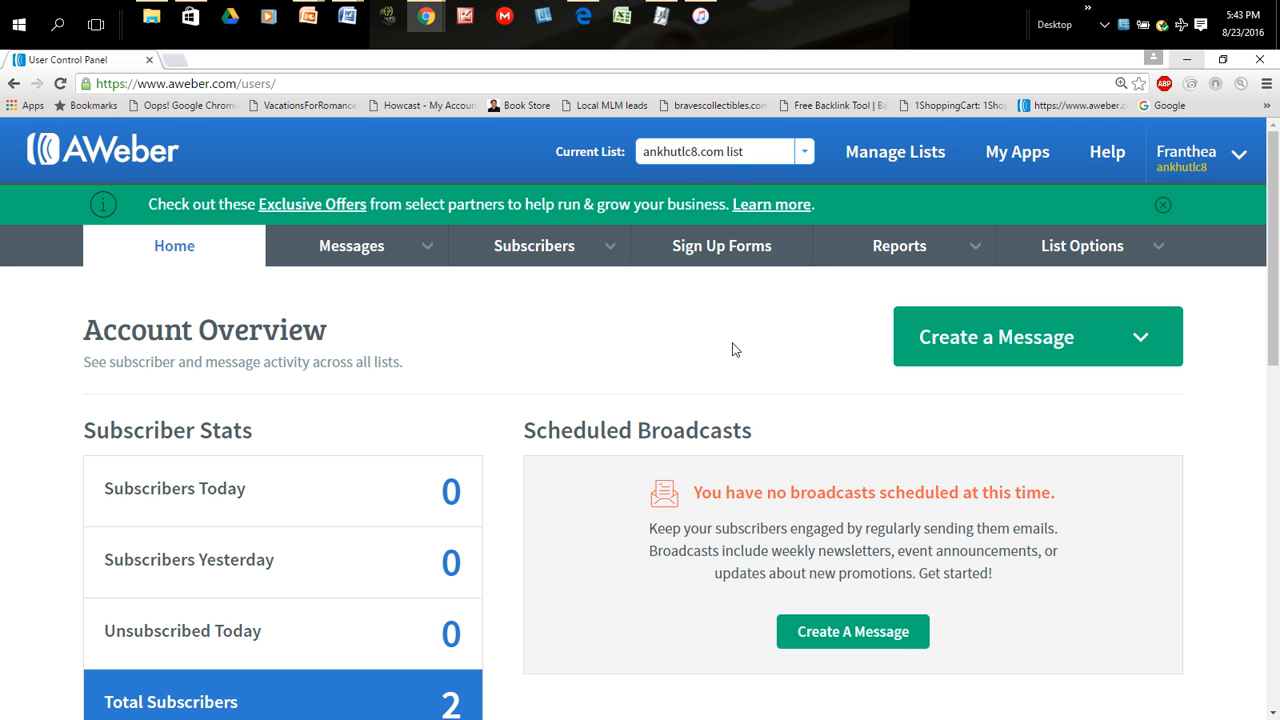
{"action": "scroll", "coordinate": [740, 355], "scroll_direction": "down", "scroll_amount": 4}
{"action": "scroll", "coordinate": [712, 410], "scroll_direction": "up", "scroll_amount": 4}
- Create a message in the Drag & Drop Email Builder with the subject "Thanks for visiting my website video info"
{"action": "left_click", "coordinate": [1075, 337]}
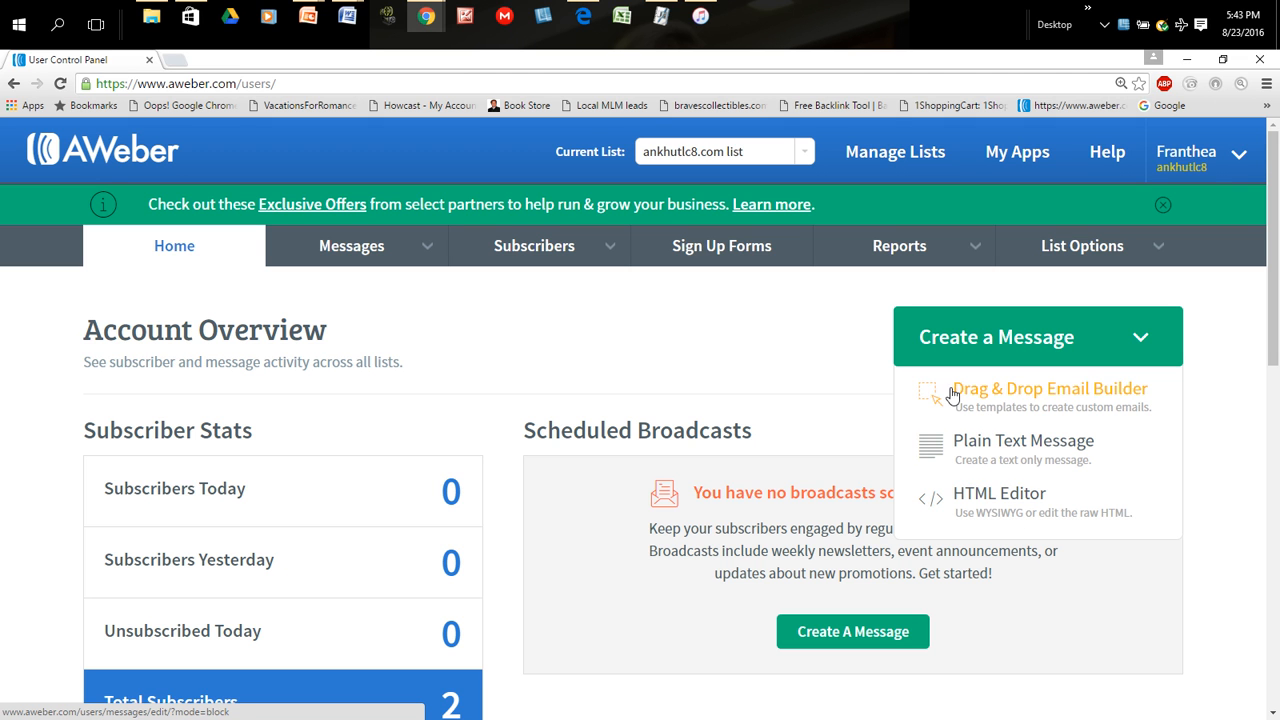
{"action": "left_click", "coordinate": [1036, 402]}
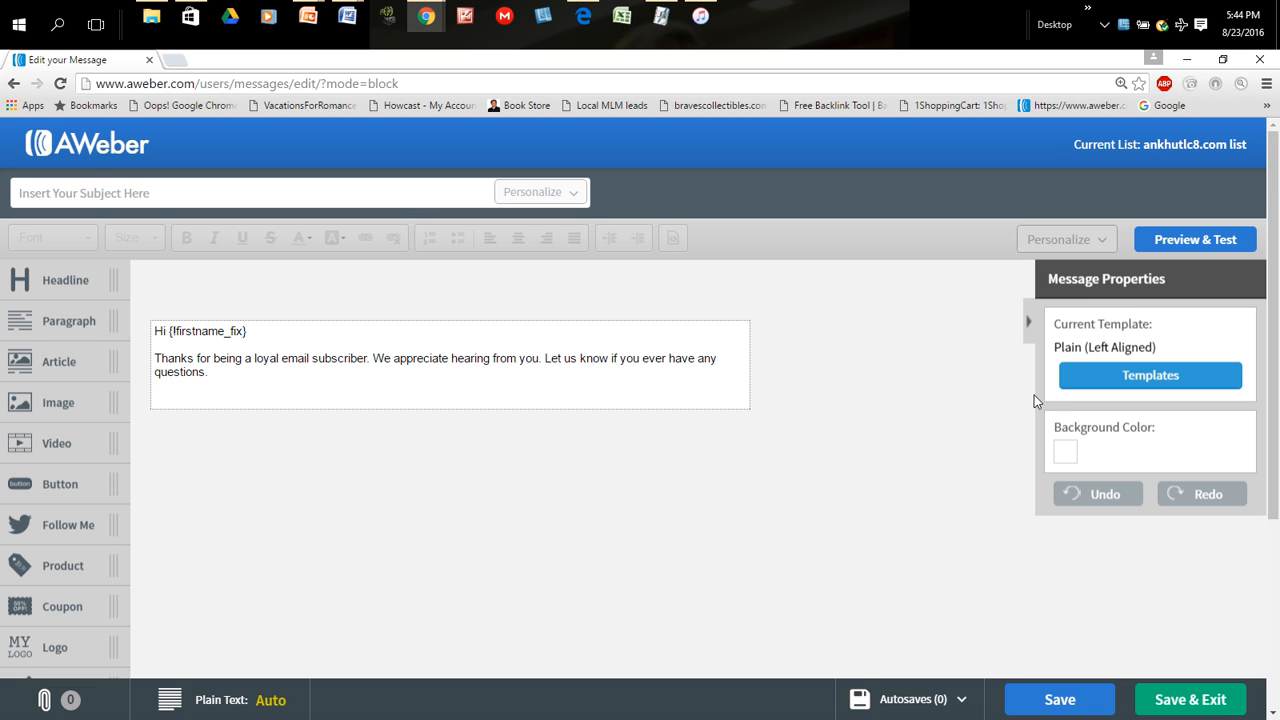
{"action": "left_click", "coordinate": [236, 190]}
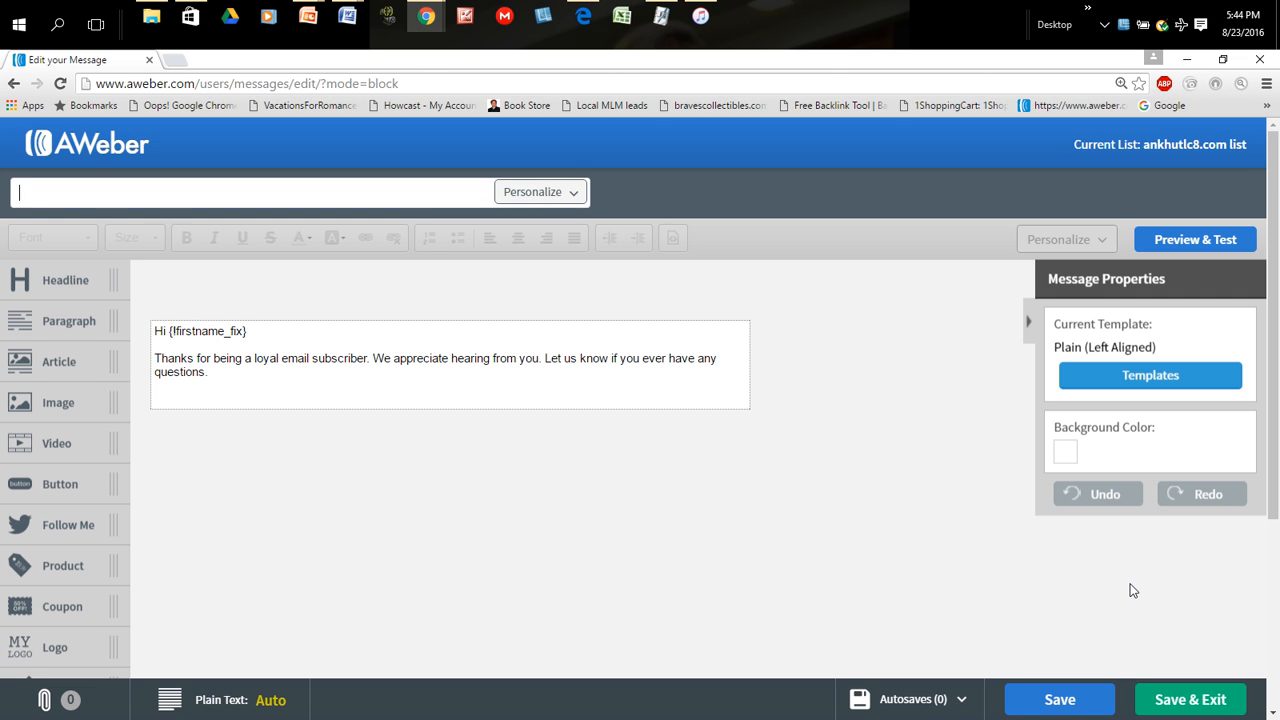
{"action": "type", "text": "Thanks for visiting my"}
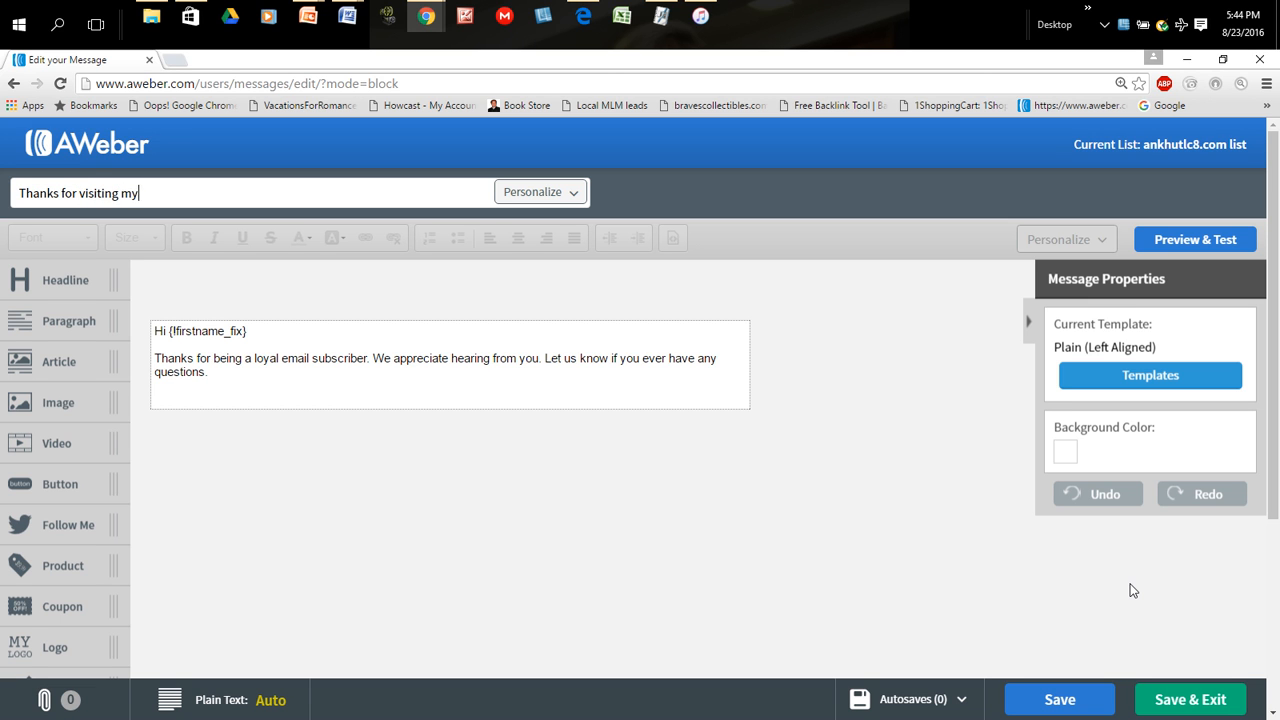
{"action": "type", "text": " web"}
{"action": "key", "text": "BackSpace"}
{"action": "type", "text": "site"}
{"action": "key", "text": "BackSpace"}
{"action": "key", "text": "BackSpace"}
{"action": "key", "text": "BackSpace"}
{"action": "key", "text": "BackSpace"}
{"action": "type", "text": "bsit"}
{"action": "type", "text": "e info "}
{"action": "type", "text": "atta"}
{"action": "key", "text": "BackSpace"}
{"action": "key", "text": "BackSpace"}
{"action": "key", "text": "BackSpace"}
{"action": "key", "text": "BackSpace"}
{"action": "key", "text": "BackSpace"}
{"action": "key", "text": "BackSpace"}
{"action": "key", "text": "BackSpace"}
{"action": "key", "text": "BackSpace"}
{"action": "key", "text": "BackSpace"}
{"action": "type", "text": "video attached"}
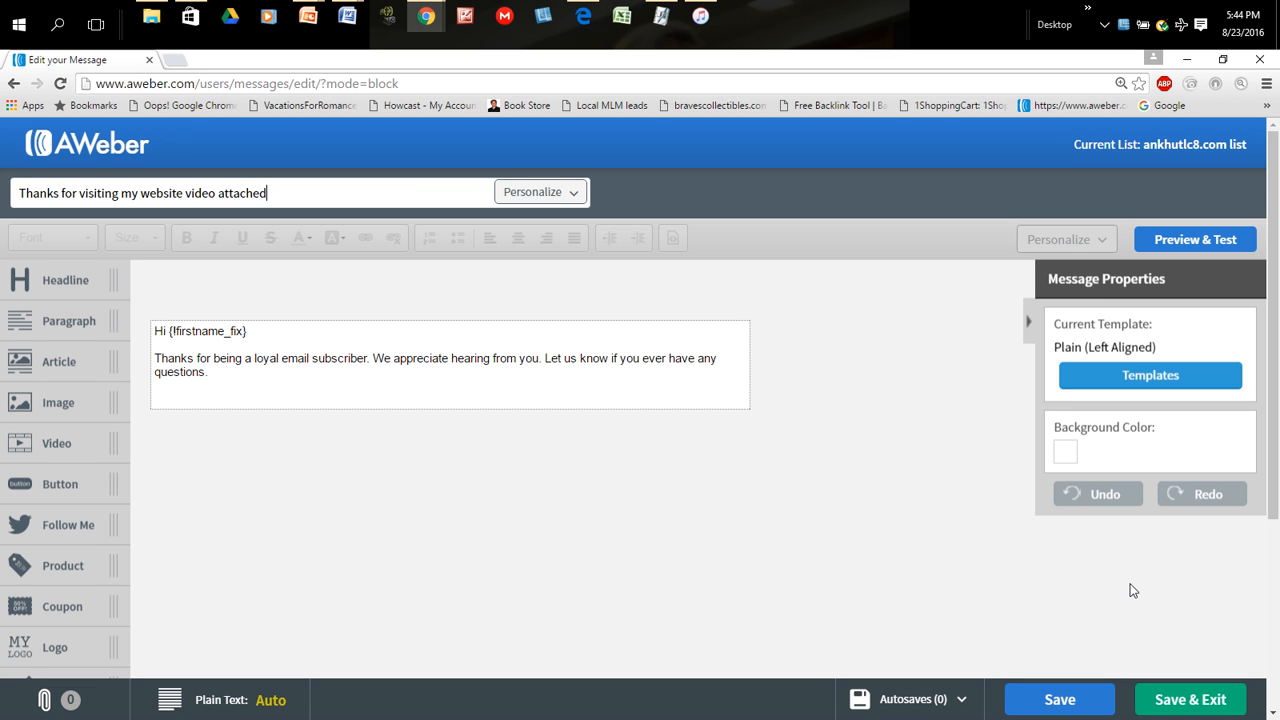
{"action": "key", "text": "BackSpace"}
{"action": "key", "text": "BackSpace"}
{"action": "key", "text": "BackSpace"}
{"action": "key", "text": "BackSpace"}
{"action": "key", "text": "BackSpace"}
{"action": "key", "text": "BackSpace"}
{"action": "key", "text": "BackSpace"}
{"action": "key", "text": "BackSpace"}
{"action": "type", "text": "info"}
- Insert the subscriber's Full Name personalization field between "website" and "video" in the subject line
{"action": "left_click", "coordinate": [183, 192]}
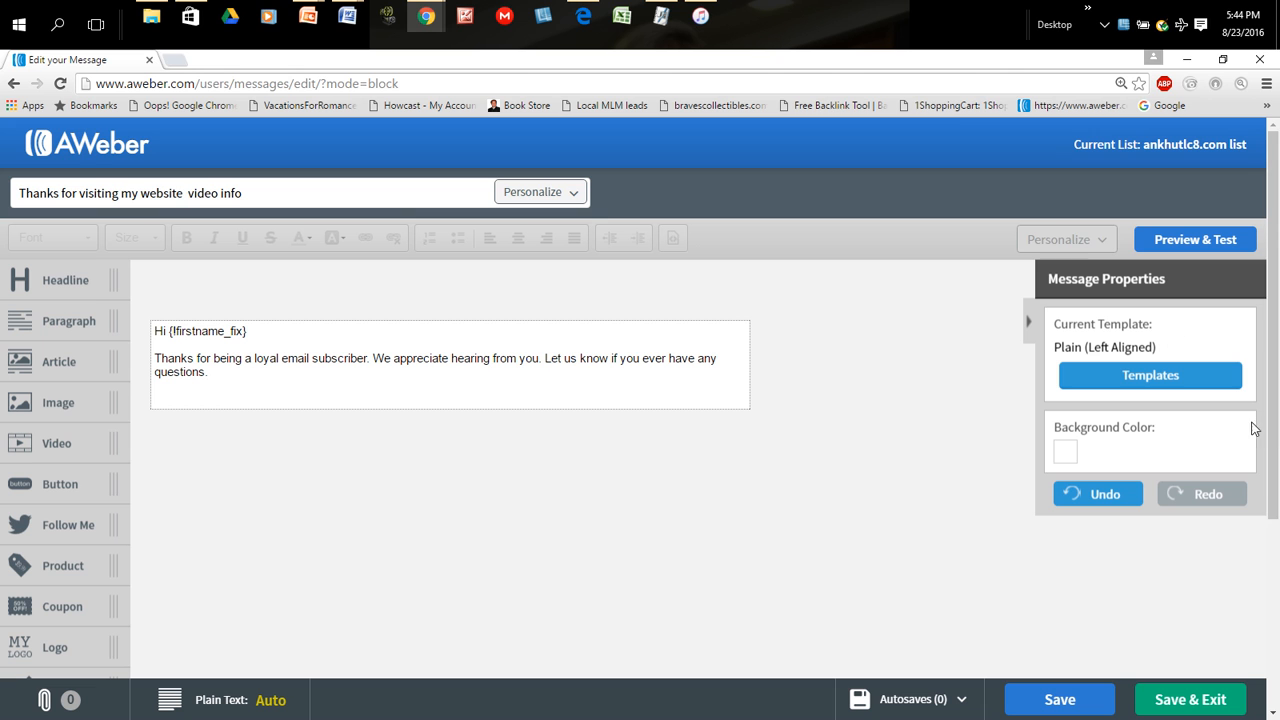
{"action": "left_click", "coordinate": [576, 193]}
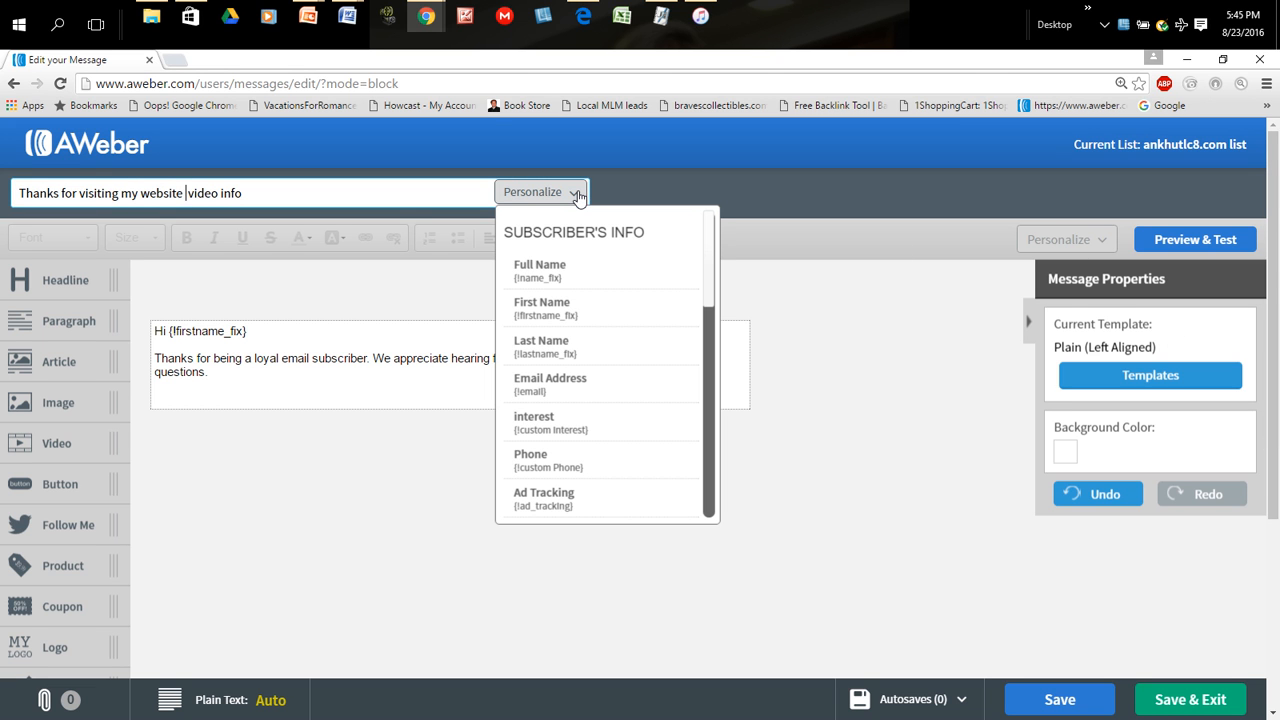
{"action": "left_click", "coordinate": [526, 264]}
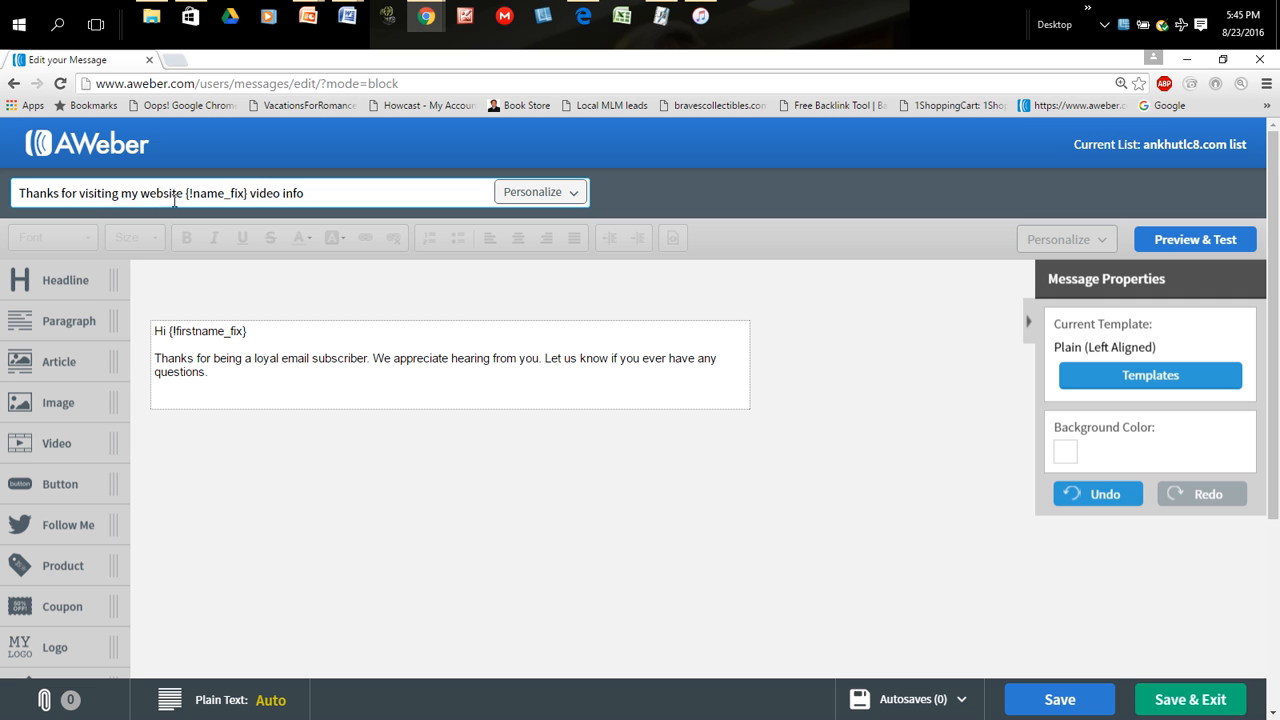
{"action": "left_click", "coordinate": [191, 193]}
{"action": "type", "text": "!"}
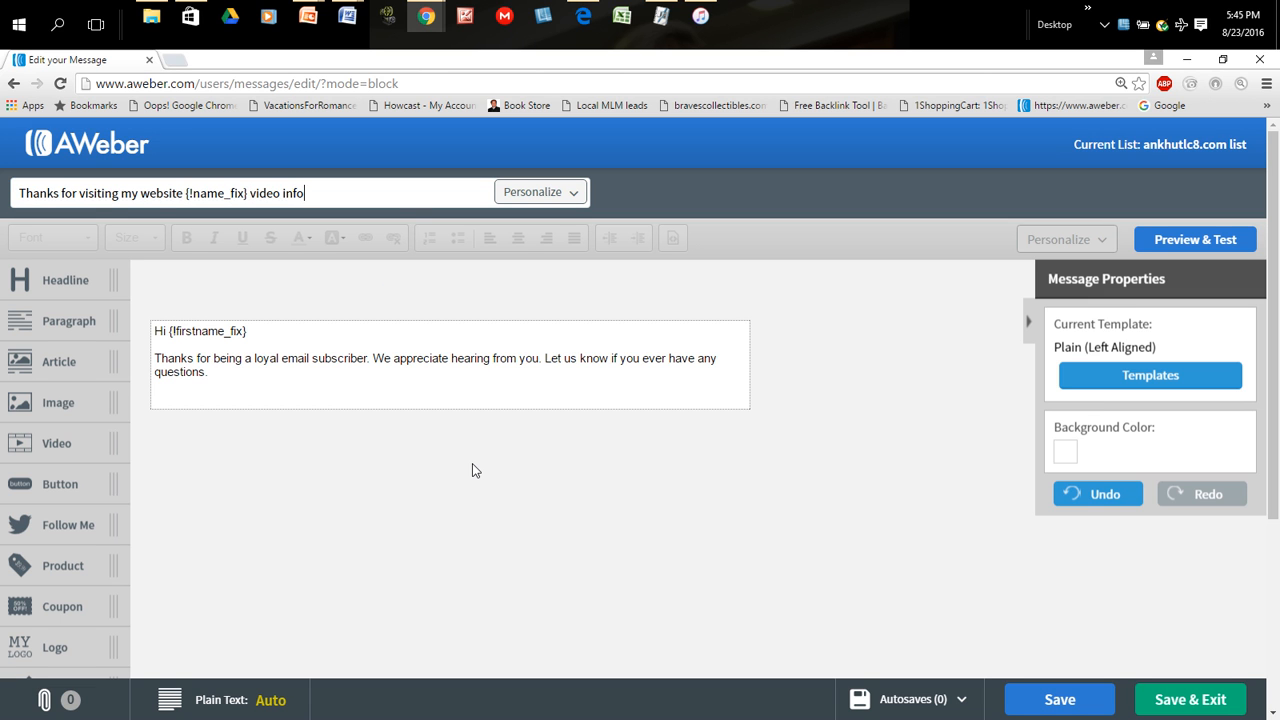
- Append "you requested" to the end of the subject line
{"action": "type", "text": "you requested"}
{"action": "left_click", "coordinate": [535, 543]}
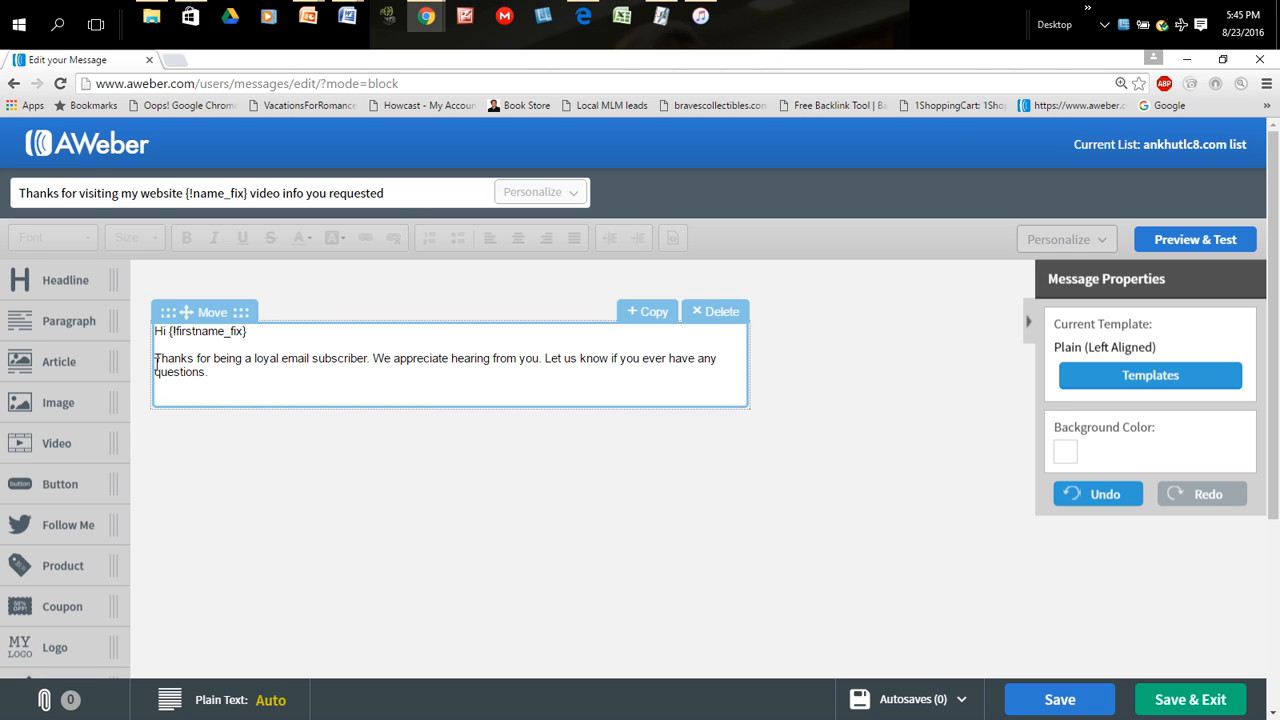
- Delete the default thank-you paragraph from the message body, keeping the "Hi {!firstname_fix}" greeting
{"action": "left_click", "coordinate": [221, 372]}
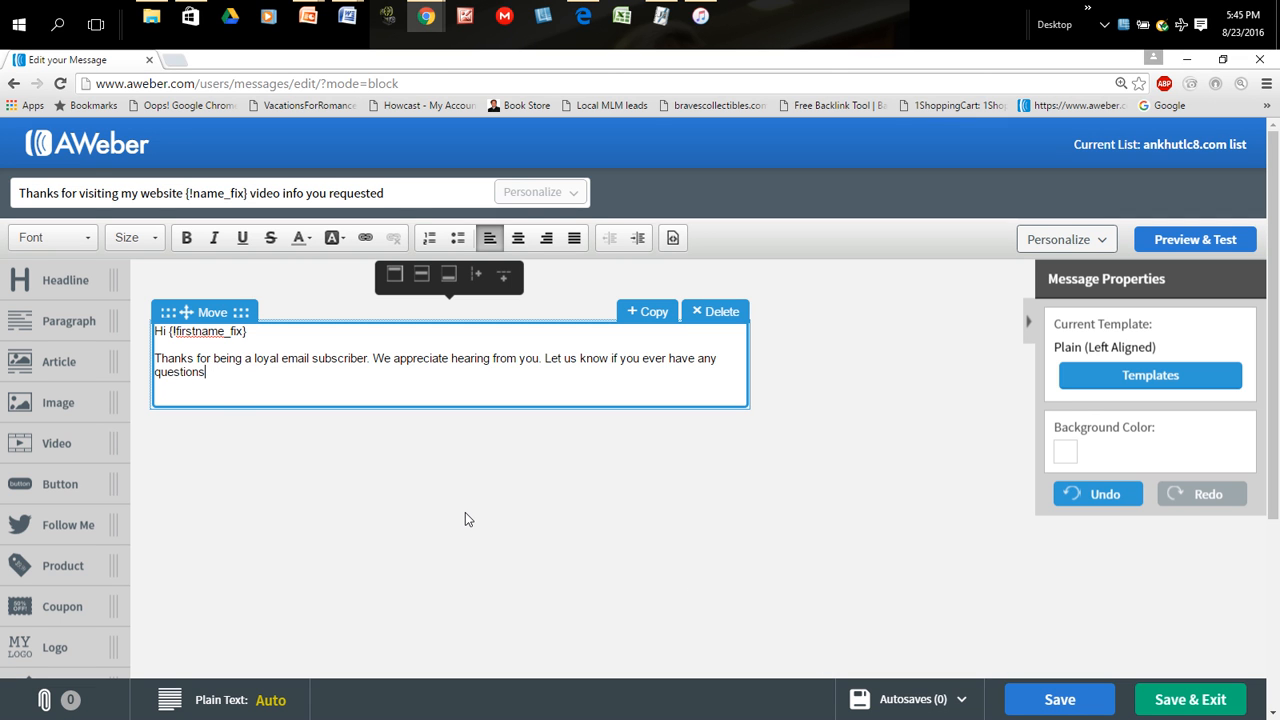
{"action": "key", "text": "BackSpace"}
{"action": "key", "text": "BackSpace"}
{"action": "key", "text": "BackSpace"}
{"action": "key", "text": "BackSpace"}
{"action": "key", "text": "BackSpace"}
{"action": "key", "text": "BackSpace"}
{"action": "key", "text": "BackSpace"}
{"action": "key", "text": "BackSpace"}
{"action": "key", "text": "BackSpace"}
{"action": "key", "text": "BackSpace"}
{"action": "key", "text": "BackSpace"}
{"action": "key", "text": "BackSpace"}
{"action": "key", "text": "BackSpace"}
{"action": "key", "text": "BackSpace"}
{"action": "key", "text": "BackSpace"}
{"action": "key", "text": "BackSpace"}
{"action": "key", "text": "BackSpace"}
{"action": "key", "text": "BackSpace"}
{"action": "key", "text": "BackSpace"}
{"action": "key", "text": "BackSpace"}
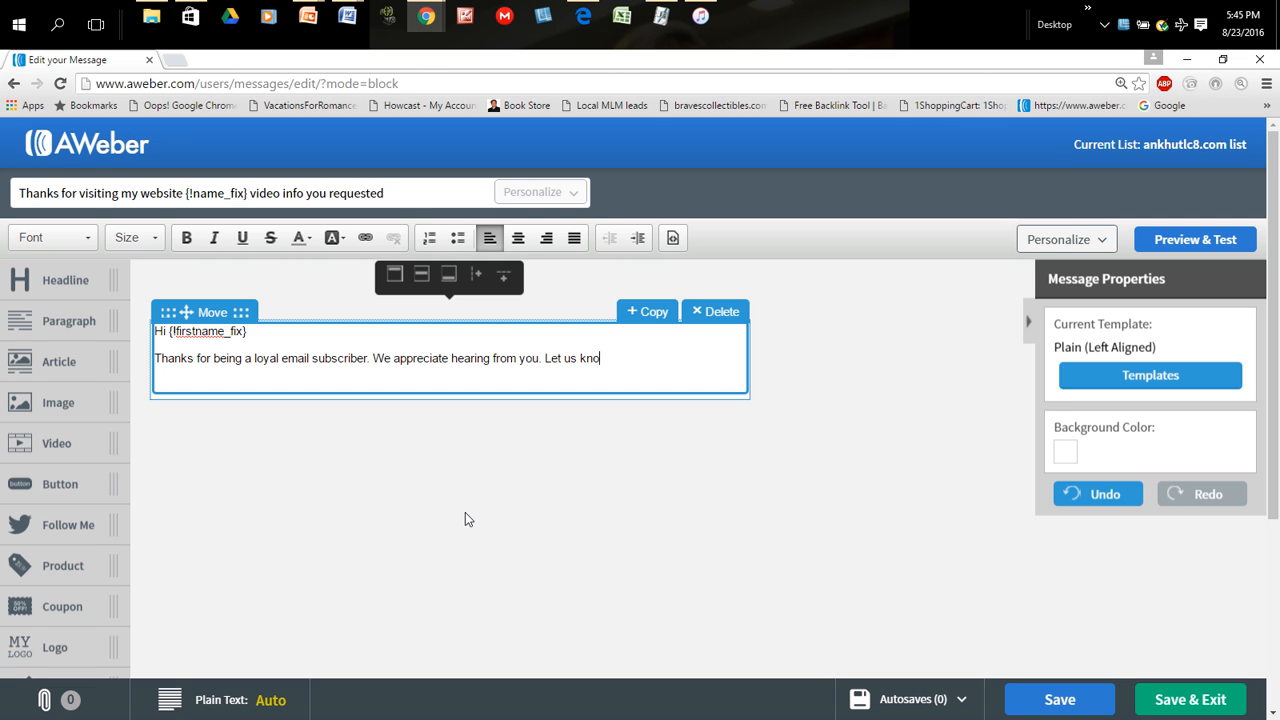
{"action": "key", "text": "BackSpace"}
{"action": "key", "text": "BackSpace"}
{"action": "key", "text": "BackSpace"}
{"action": "key", "text": "BackSpace"}
{"action": "key", "text": "BackSpace"}
{"action": "key", "text": "BackSpace"}
{"action": "key", "text": "BackSpace"}
{"action": "key", "text": "BackSpace"}
{"action": "key", "text": "BackSpace"}
{"action": "key", "text": "BackSpace"}
{"action": "key", "text": "BackSpace"}
{"action": "key", "text": "BackSpace"}
{"action": "key", "text": "BackSpace"}
{"action": "key", "text": "BackSpace"}
{"action": "key", "text": "BackSpace"}
{"action": "key", "text": "BackSpace"}
{"action": "key", "text": "BackSpace"}
{"action": "key", "text": "BackSpace"}
{"action": "key", "text": "BackSpace"}
{"action": "key", "text": "BackSpace"}
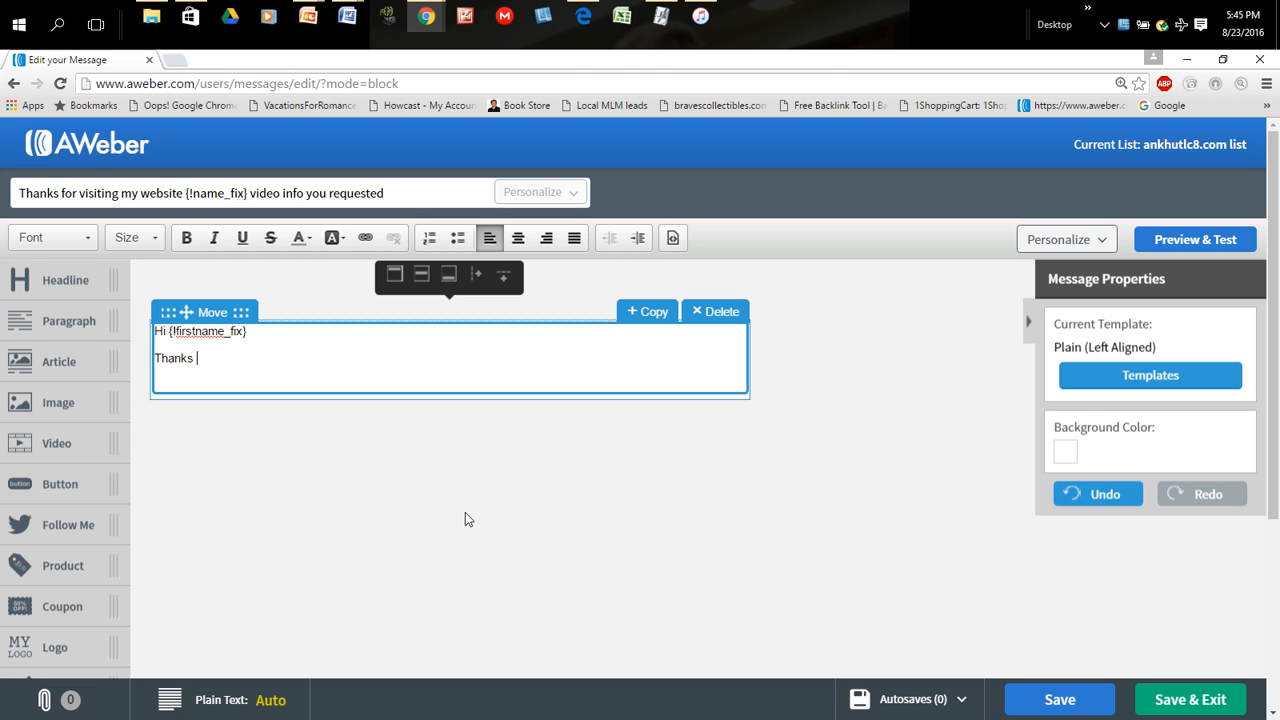
{"action": "key", "text": "BackSpace"}
{"action": "key", "text": "BackSpace"}
{"action": "key", "text": "BackSpace"}
{"action": "key", "text": "BackSpace"}
{"action": "key", "text": "BackSpace"}
{"action": "key", "text": "BackSpace"}
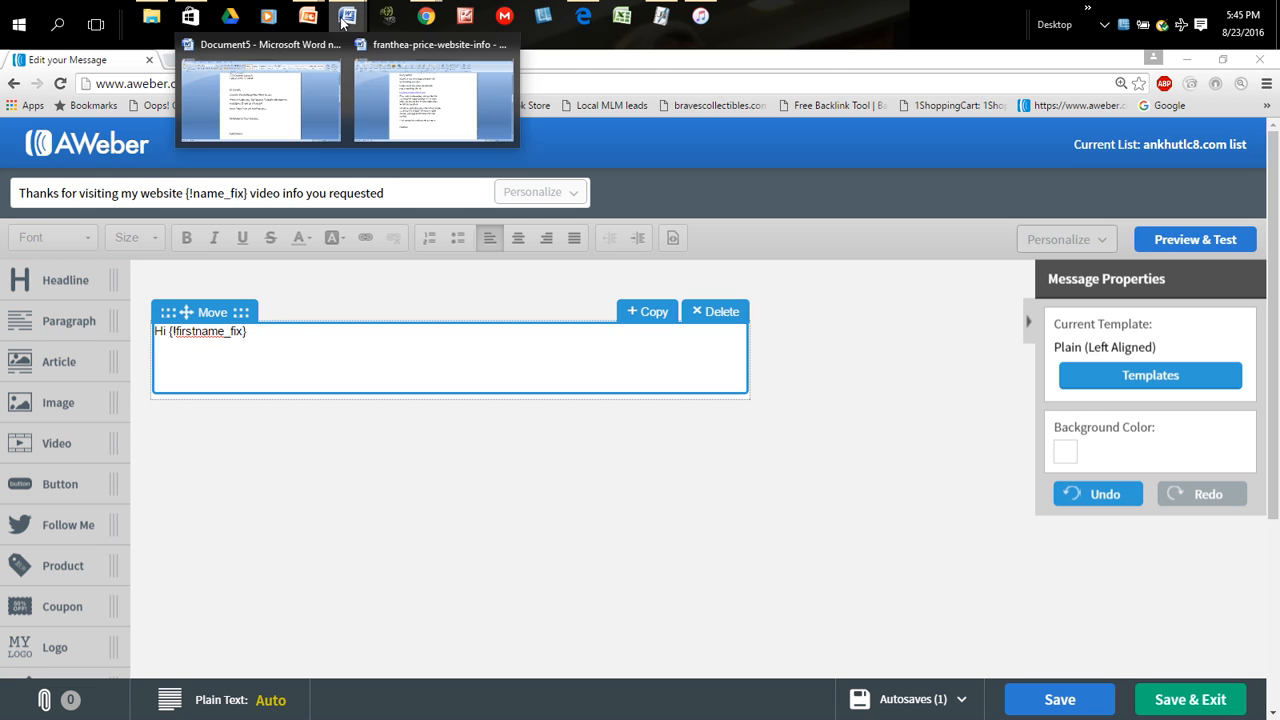
- Copy the prepared email text from the website-info document in Word and paste it below the greeting in the AWeber message
{"action": "left_click", "coordinate": [466, 138]}
{"action": "scroll", "coordinate": [551, 289], "scroll_direction": "up", "scroll_amount": 5}
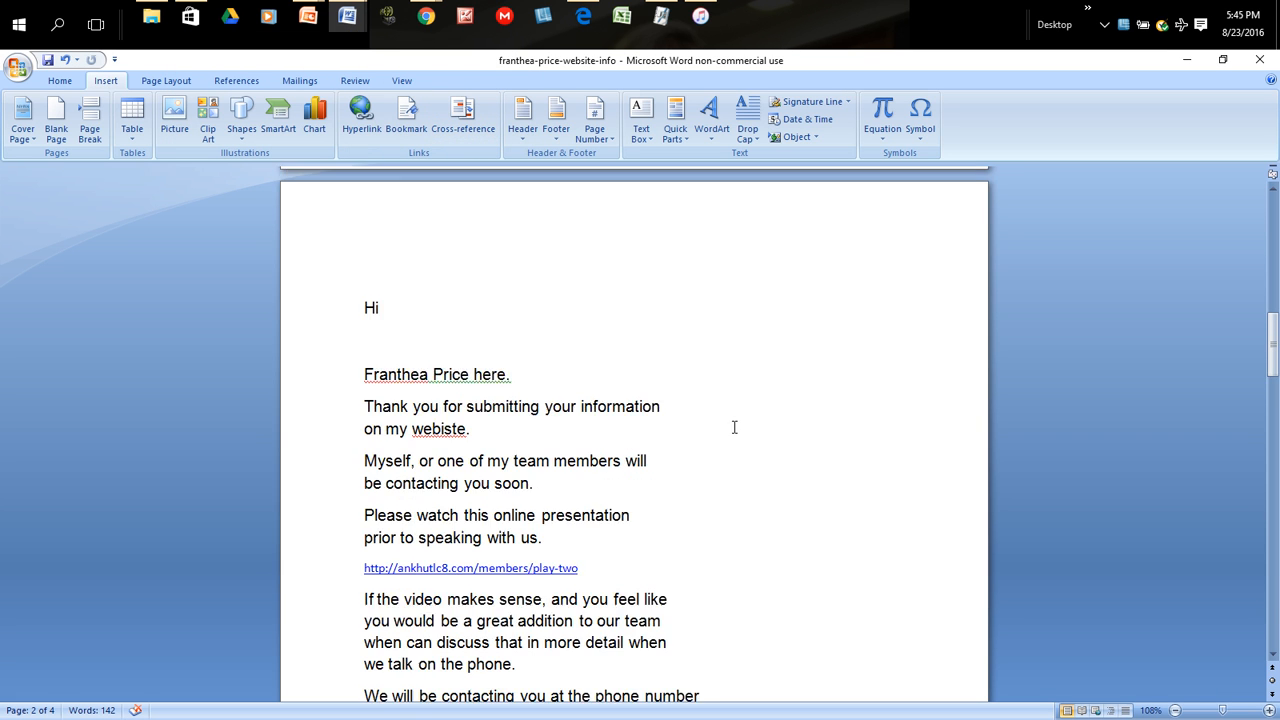
{"action": "left_click_drag", "start_coordinate": [362, 347], "coordinate": [445, 478]}
{"action": "scroll", "coordinate": [549, 489], "scroll_direction": "up", "scroll_amount": 6}
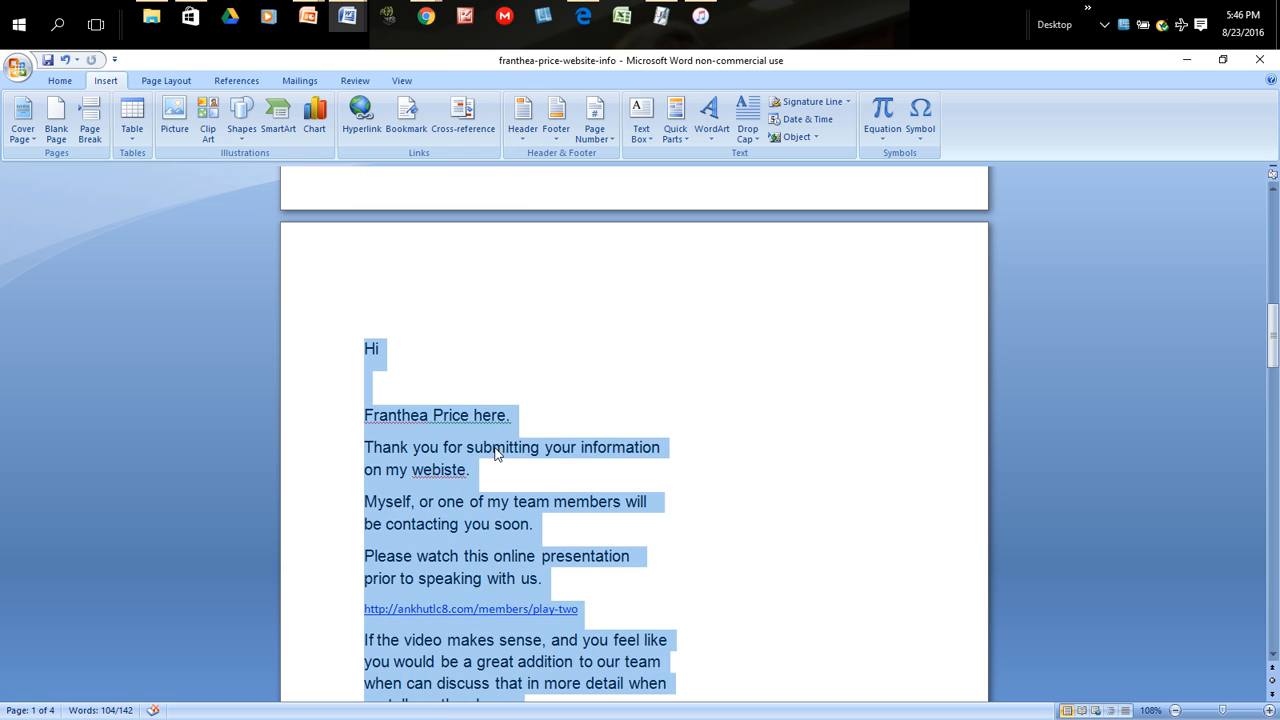
{"action": "right_click", "coordinate": [373, 436]}
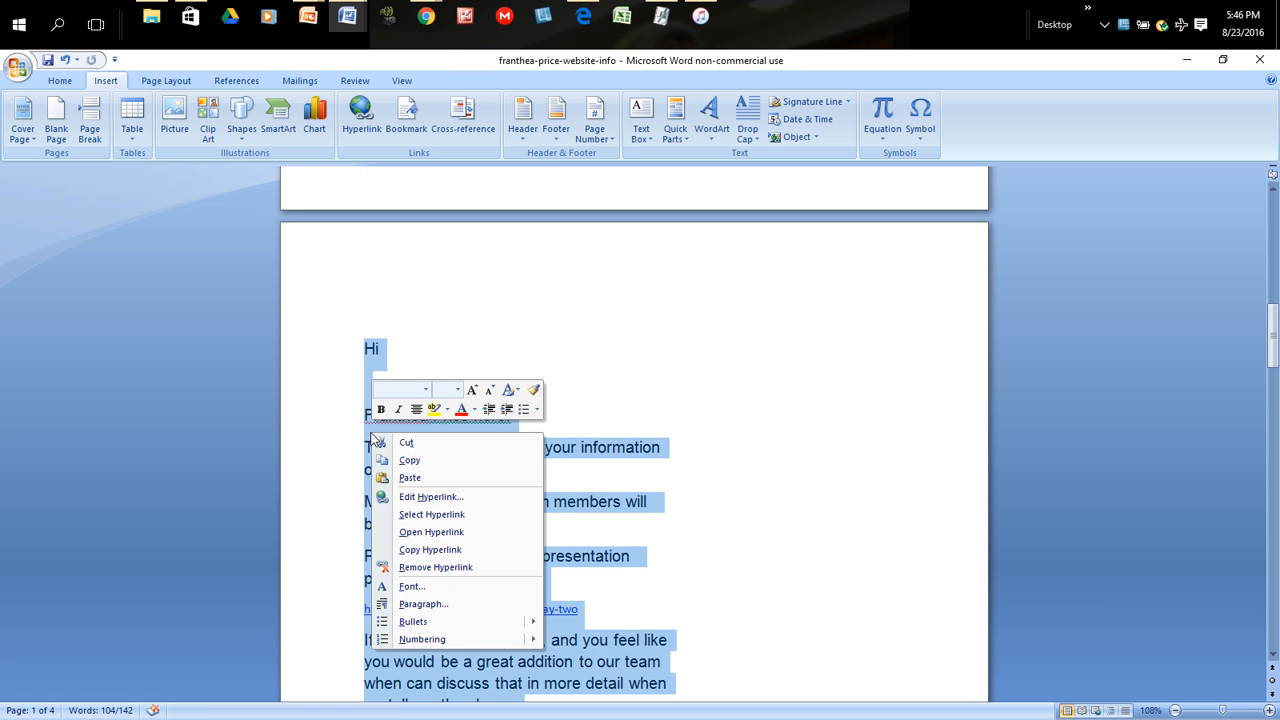
{"action": "left_click", "coordinate": [414, 460]}
{"action": "left_click", "coordinate": [1186, 60]}
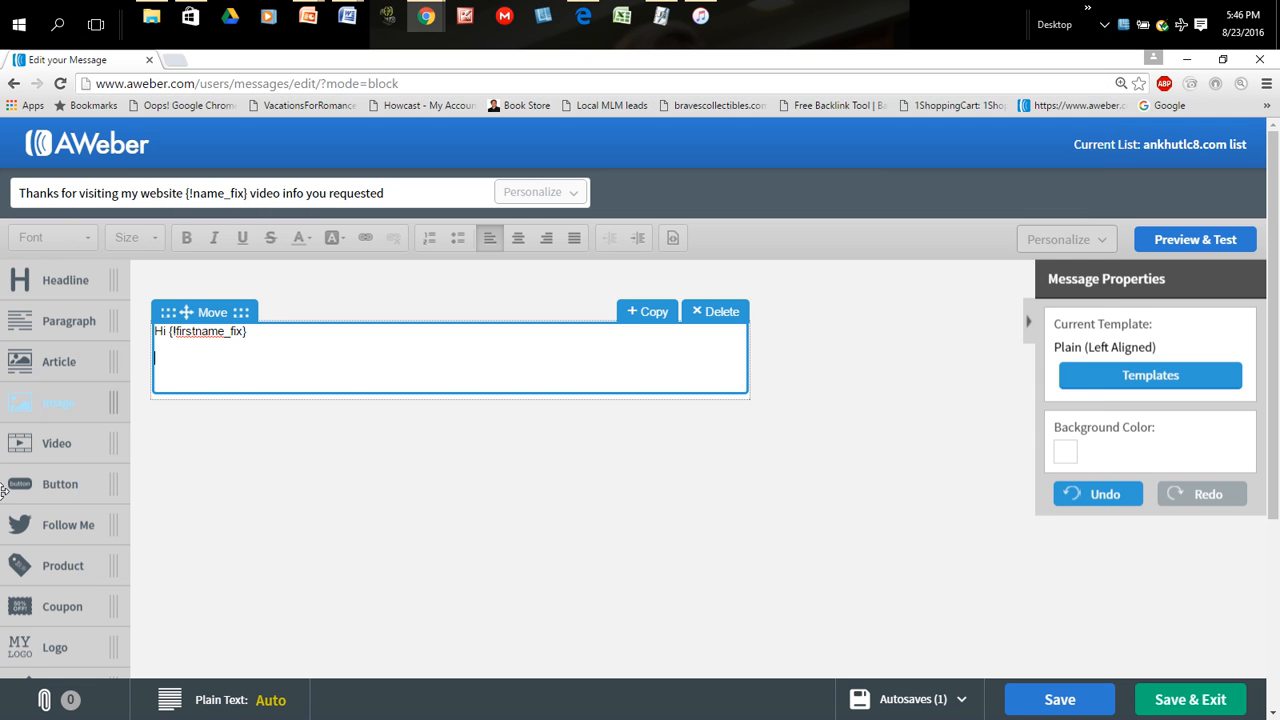
{"action": "right_click", "coordinate": [159, 358]}
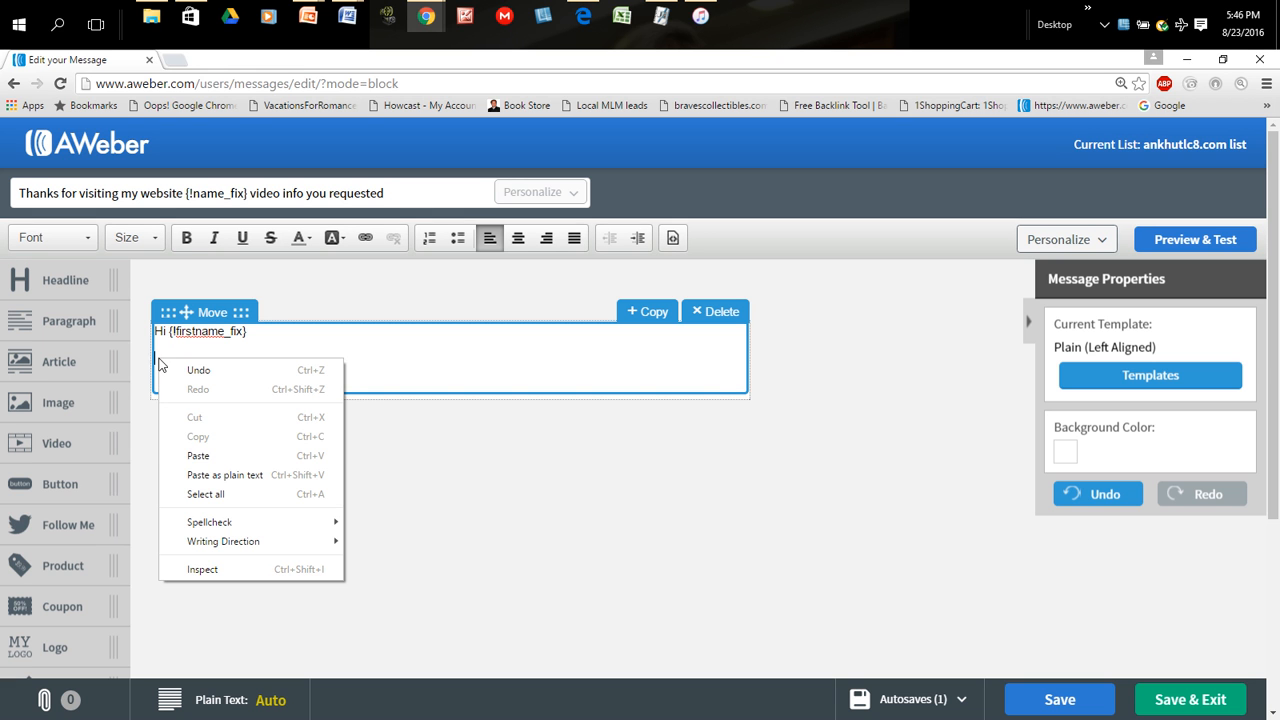
{"action": "left_click", "coordinate": [217, 457]}
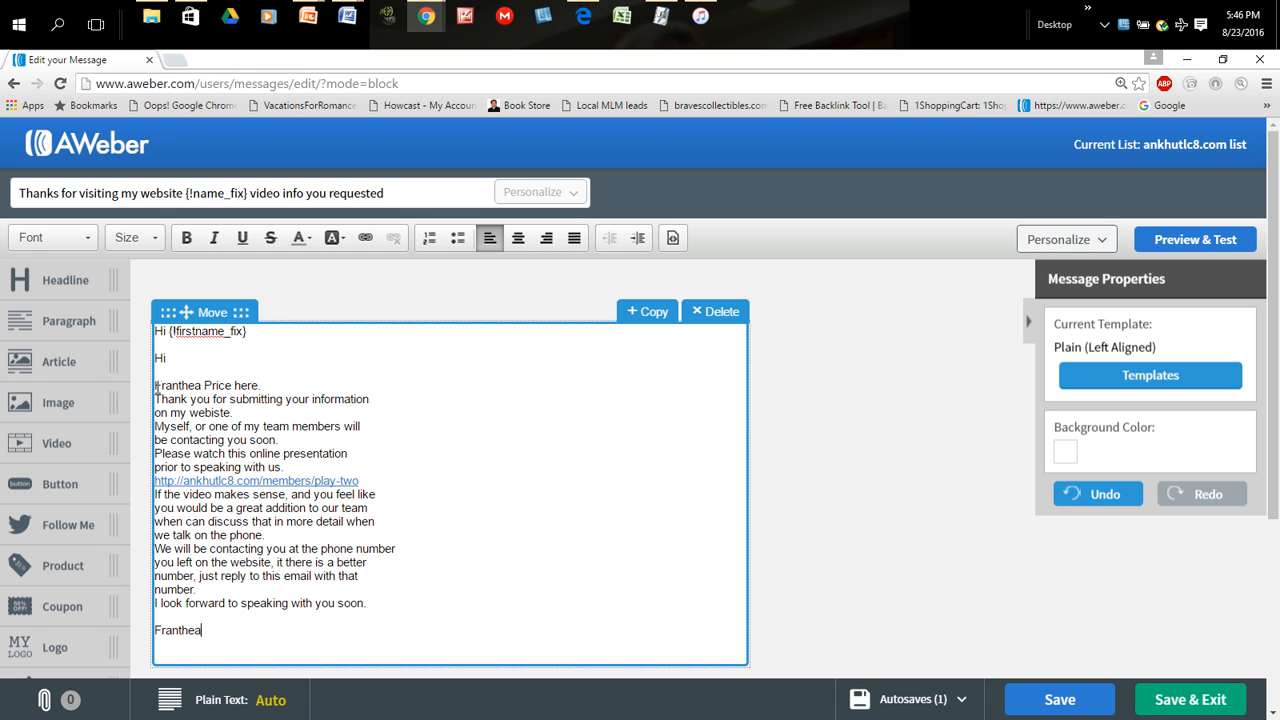
- Remove the duplicate "Hi" line beneath the personalized greeting in the message body
{"action": "left_click", "coordinate": [247, 410]}
{"action": "key", "text": "Up"}
{"action": "key", "text": "Up"}
{"action": "key", "text": "Up"}
{"action": "key", "text": "Up"}
{"action": "key", "text": "BackSpace"}
{"action": "key", "text": "BackSpace"}
{"action": "key", "text": "BackSpace"}
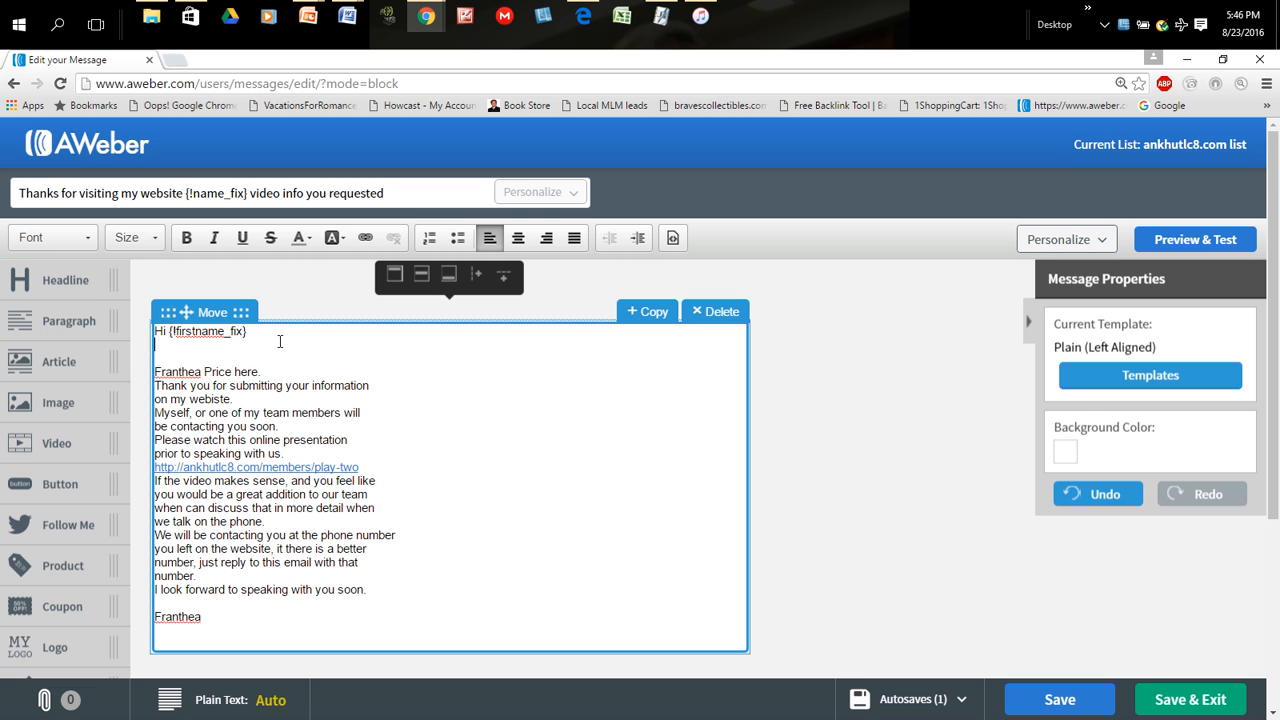
- Insert a blank line after the sender's introduction line and another after the sentence thanking the reader for submitting their information
{"action": "left_click", "coordinate": [264, 372]}
{"action": "key", "text": "Return"}
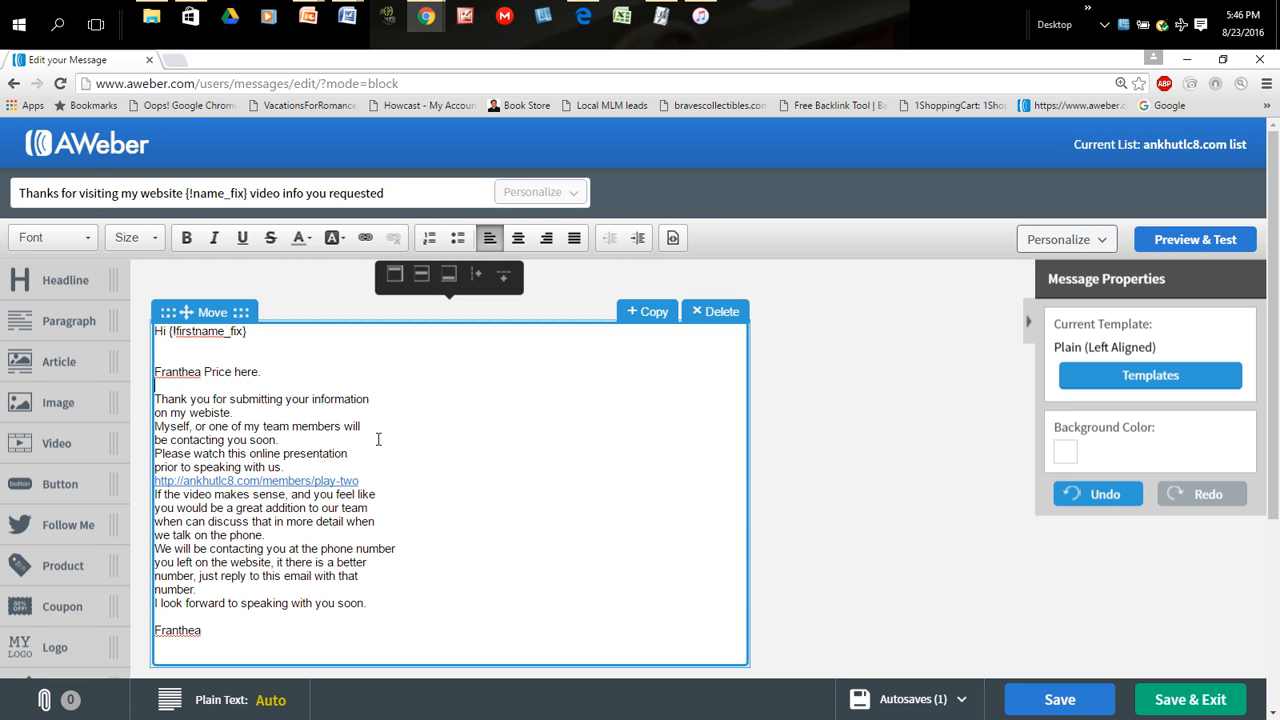
{"action": "left_click", "coordinate": [258, 410]}
{"action": "key", "text": "Return"}
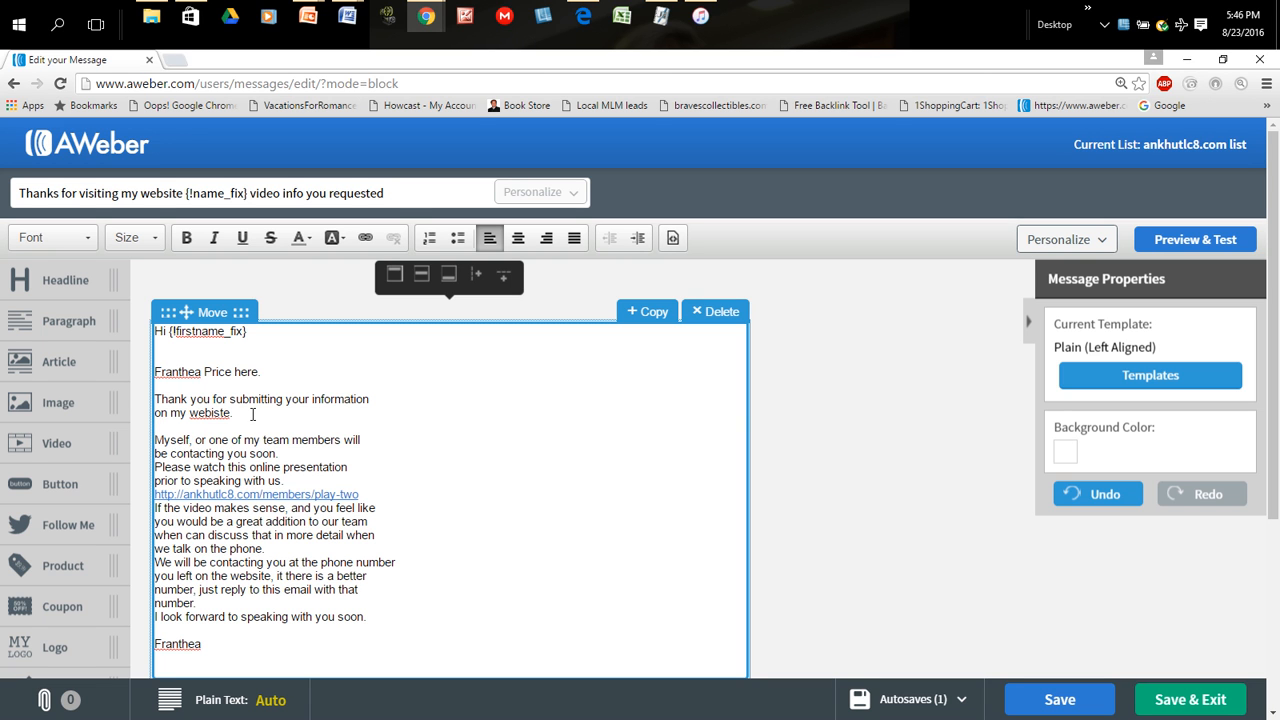
- Correct the misspelled "webiste" to "website" in the thank-you sentence of the message body
{"action": "left_click", "coordinate": [211, 414]}
{"action": "type", "text": "s"}
{"action": "left_click", "coordinate": [318, 412]}
{"action": "key", "text": "BackSpace"}
{"action": "key", "text": "BackSpace"}
{"action": "key", "text": "BackSpace"}
- Insert a blank line between "be contacting you soon." and "Please watch this online presentation"
{"action": "key", "text": "BackSpace"}
{"action": "type", "text": "te."}
{"action": "left_click", "coordinate": [450, 491]}
{"action": "key", "text": "BackSpace"}
{"action": "key", "text": "Return"}
{"action": "left_click", "coordinate": [332, 453]}
{"action": "key", "text": "Return"}
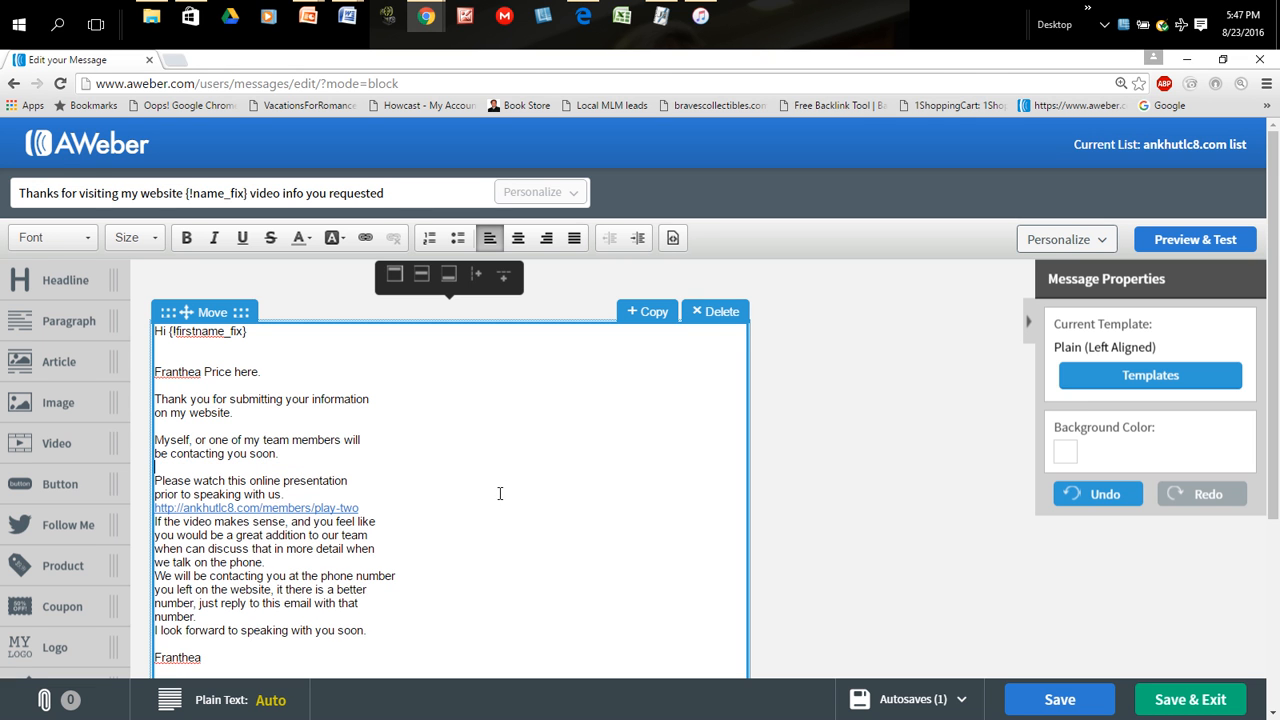
- Set the play-two video link apart with a blank line below it and another above it
{"action": "scroll", "coordinate": [375, 465], "scroll_direction": "down", "scroll_amount": 1}
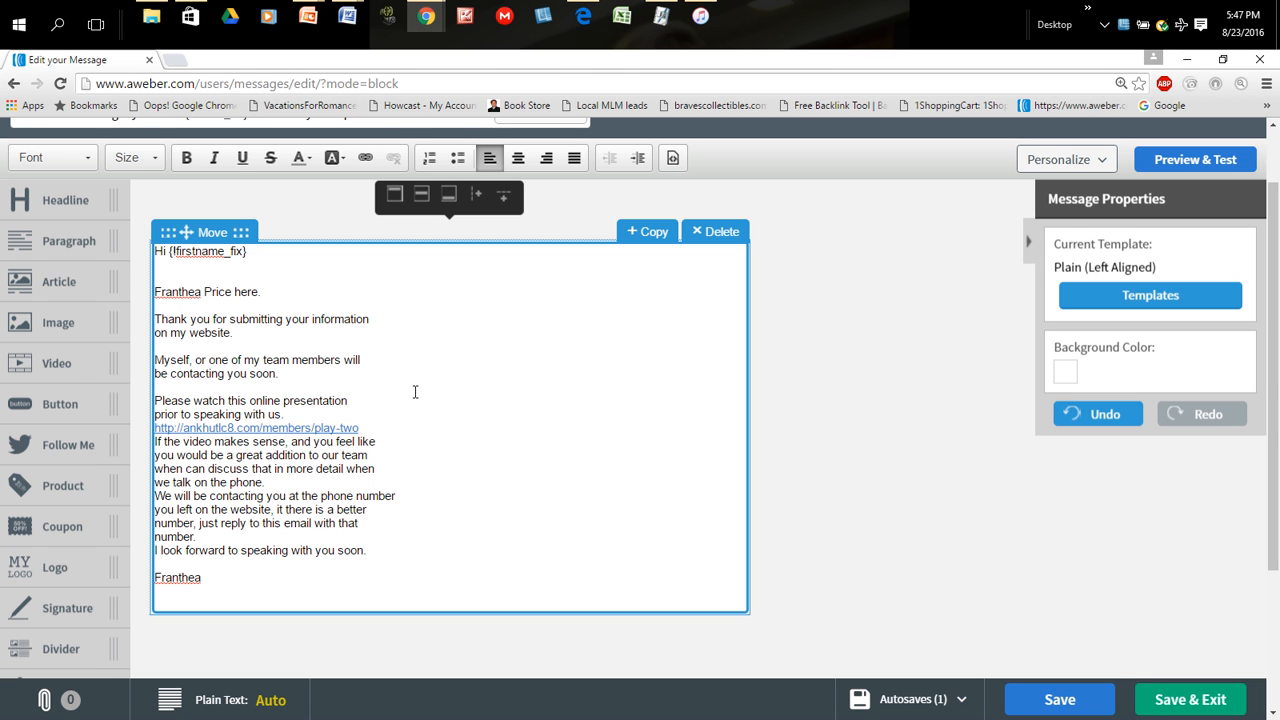
{"action": "left_click", "coordinate": [376, 428]}
{"action": "key", "text": "Return"}
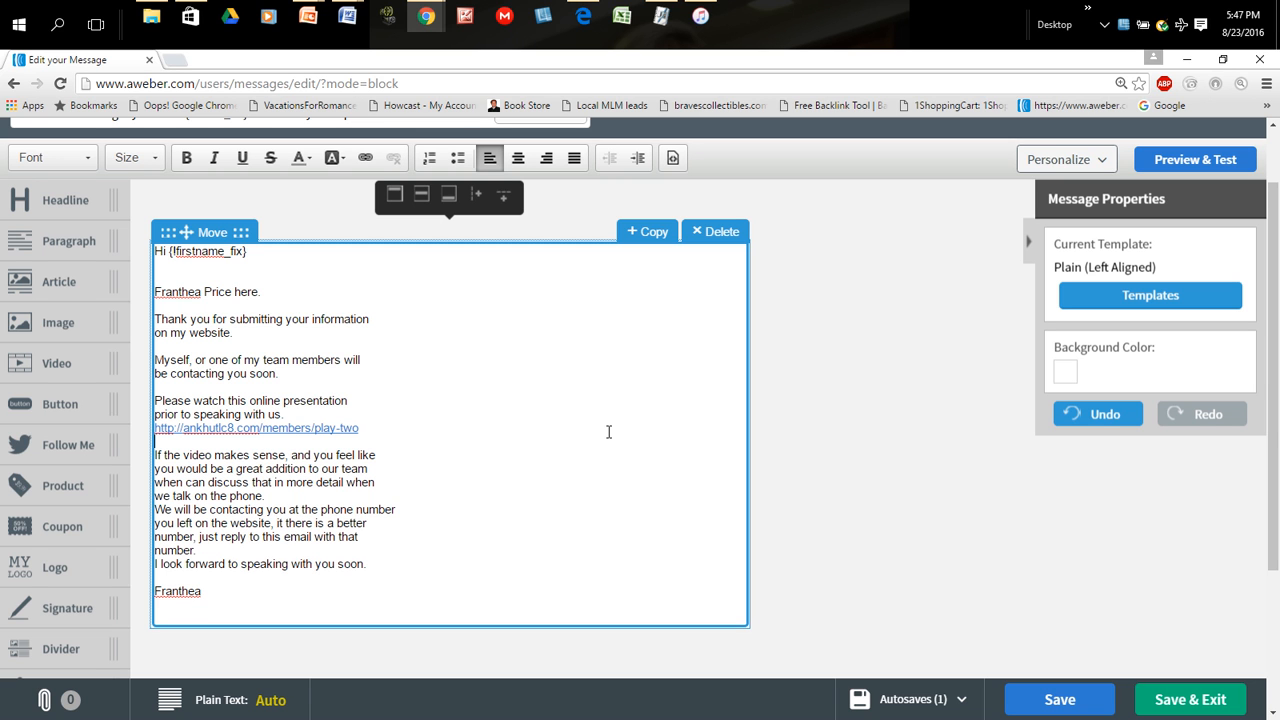
{"action": "left_click", "coordinate": [310, 408]}
{"action": "key", "text": "Return"}
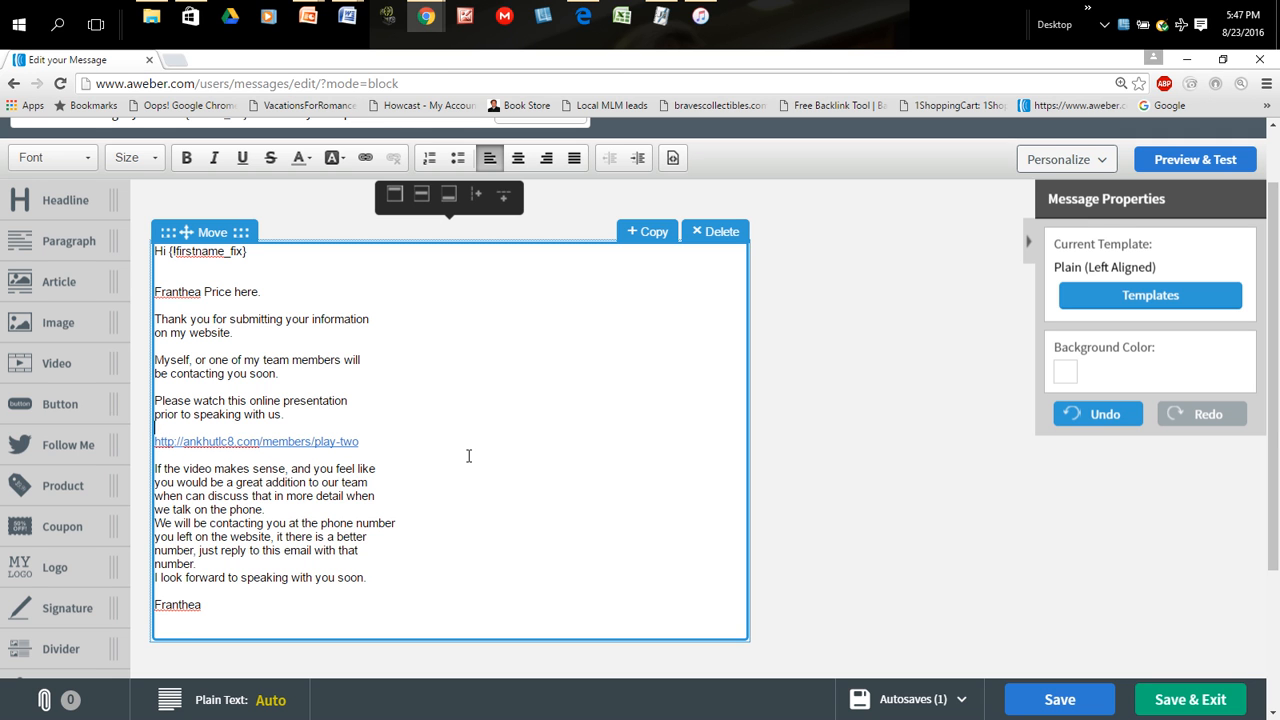
- Add the text "PLAY TWO" on its own line above the video link, followed by a blank line
{"action": "key", "text": "Return"}
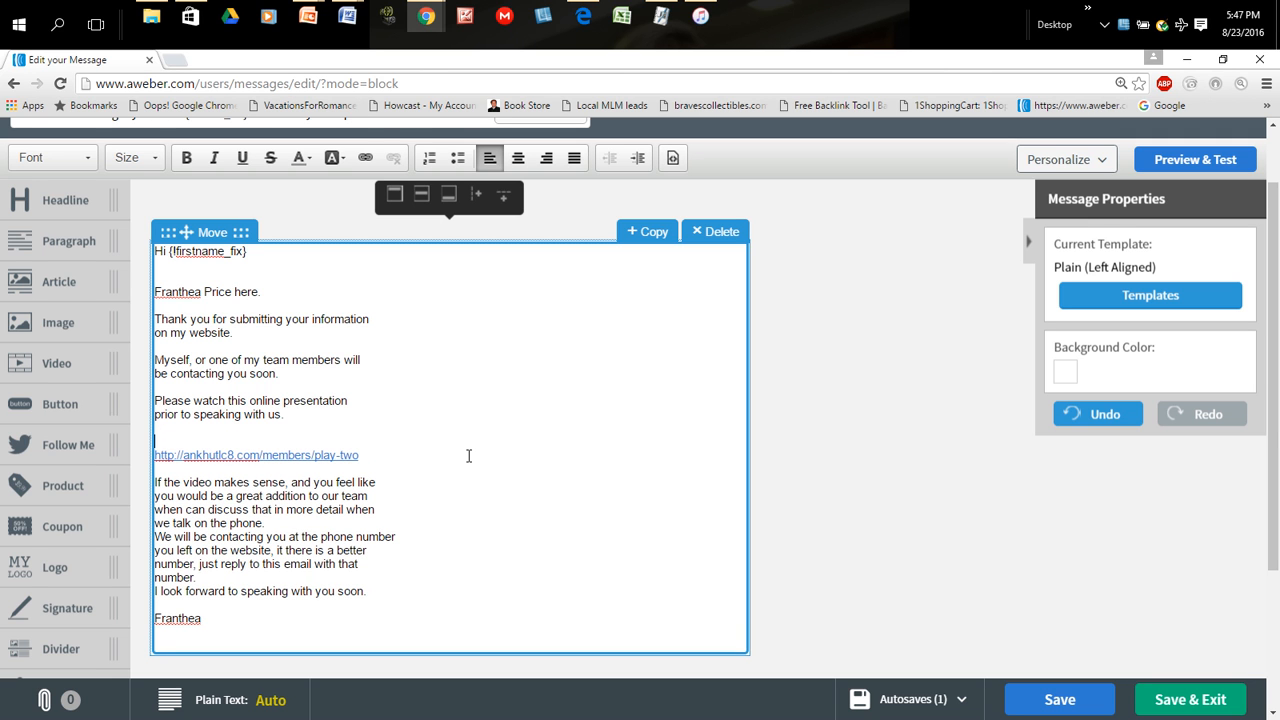
{"action": "type", "text": "PLAY TOW"}
{"action": "key", "text": "Return"}
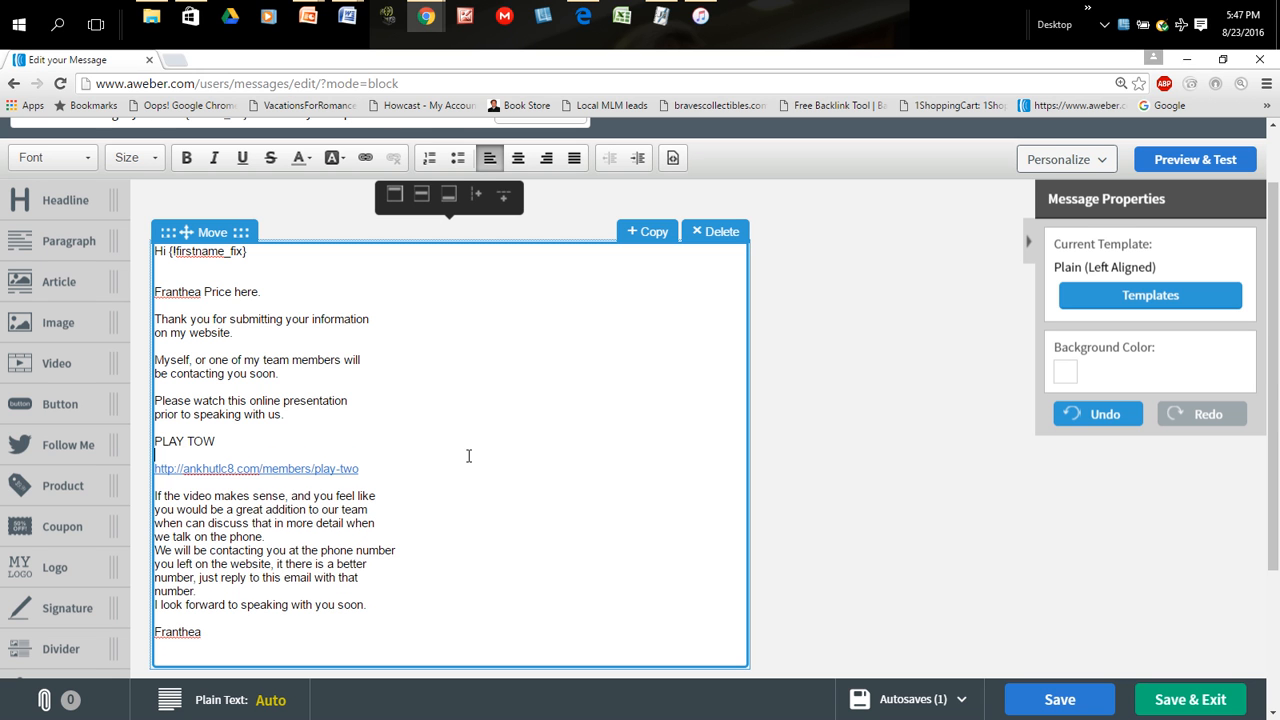
{"action": "left_click", "coordinate": [224, 441]}
{"action": "key", "text": "BackSpace"}
{"action": "key", "text": "BackSpace"}
{"action": "type", "text": "WO"}
- Insert "click here to watch:" in front of "PLAY TWO", with spaces separating the two
{"action": "left_click", "coordinate": [155, 445]}
{"action": "type", "text": "click here to "}
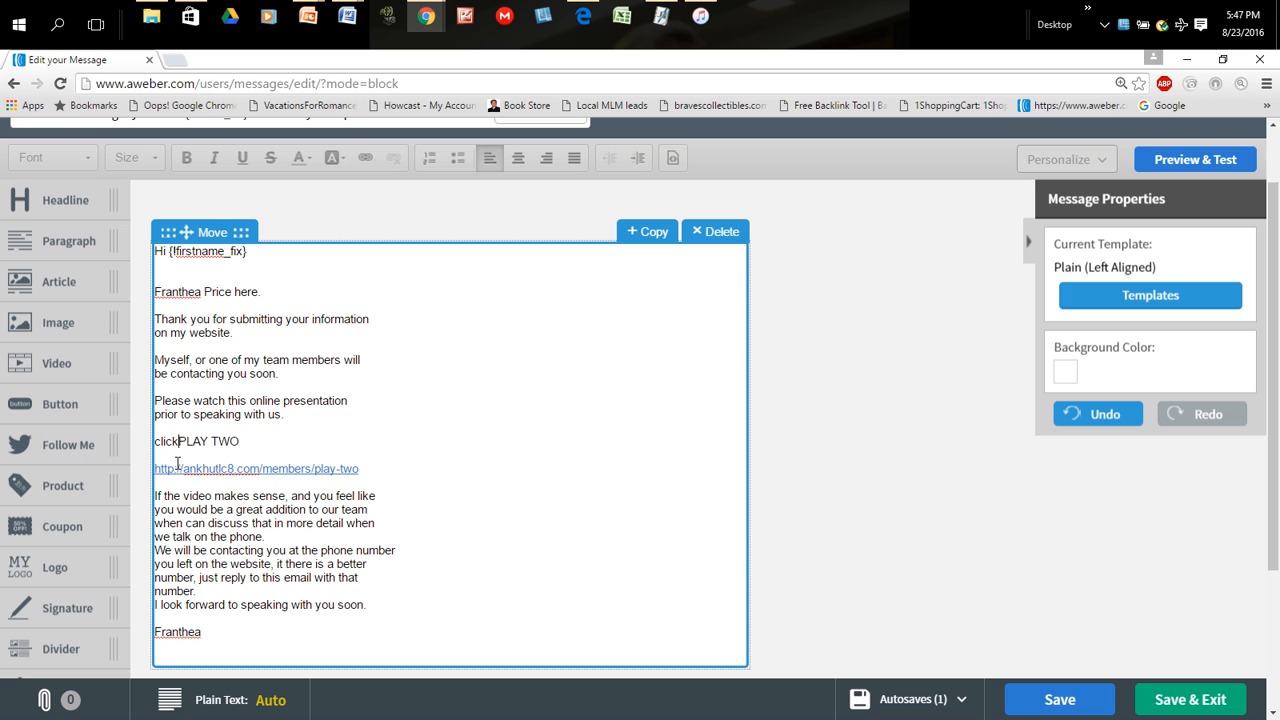
{"action": "type", "text": "watc"}
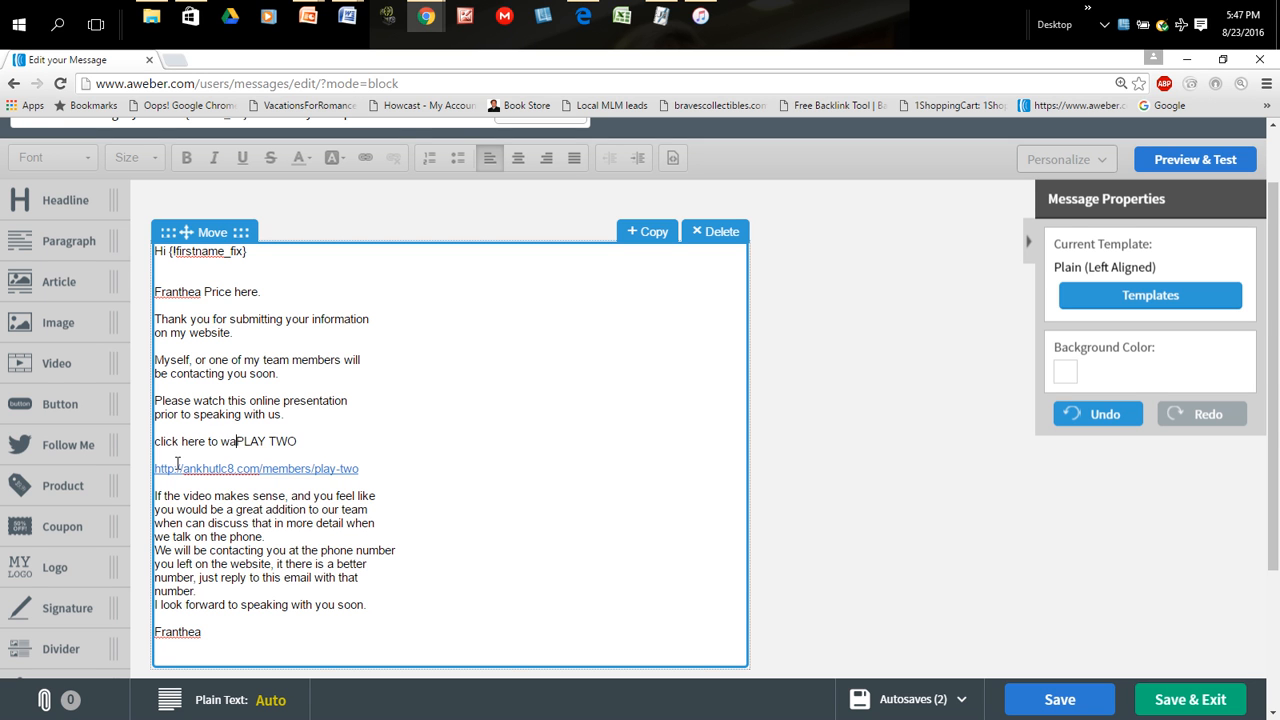
{"action": "type", "text": "h:"}
- Cut the full video address below the "PLAY TWO" line out of the message body
{"action": "left_click_drag", "start_coordinate": [365, 470], "coordinate": [152, 470]}
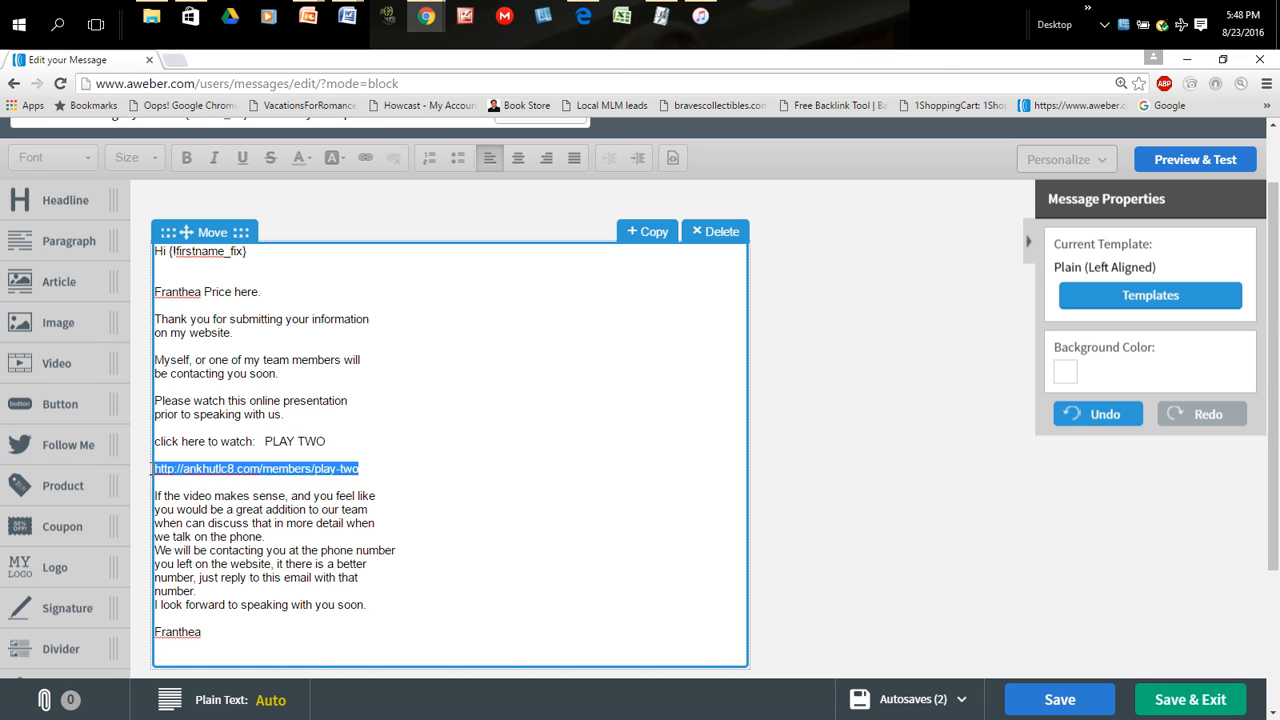
{"action": "right_click", "coordinate": [203, 463]}
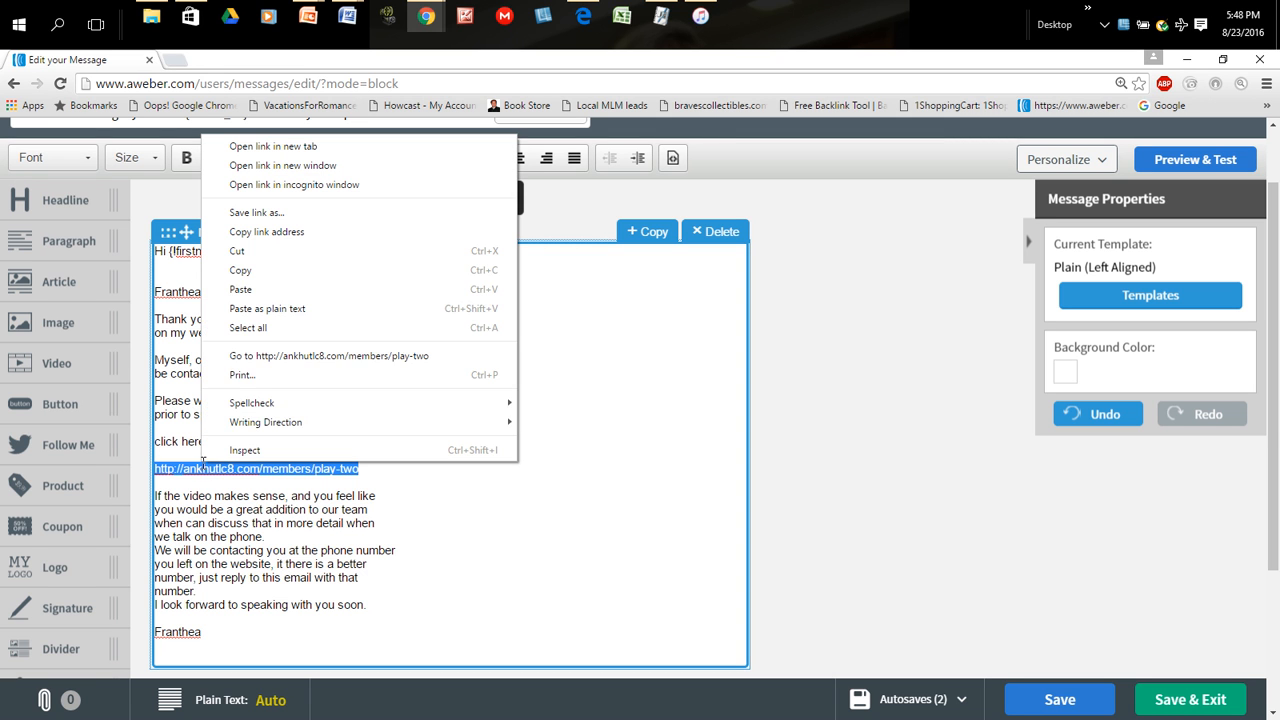
{"action": "left_click", "coordinate": [253, 256]}
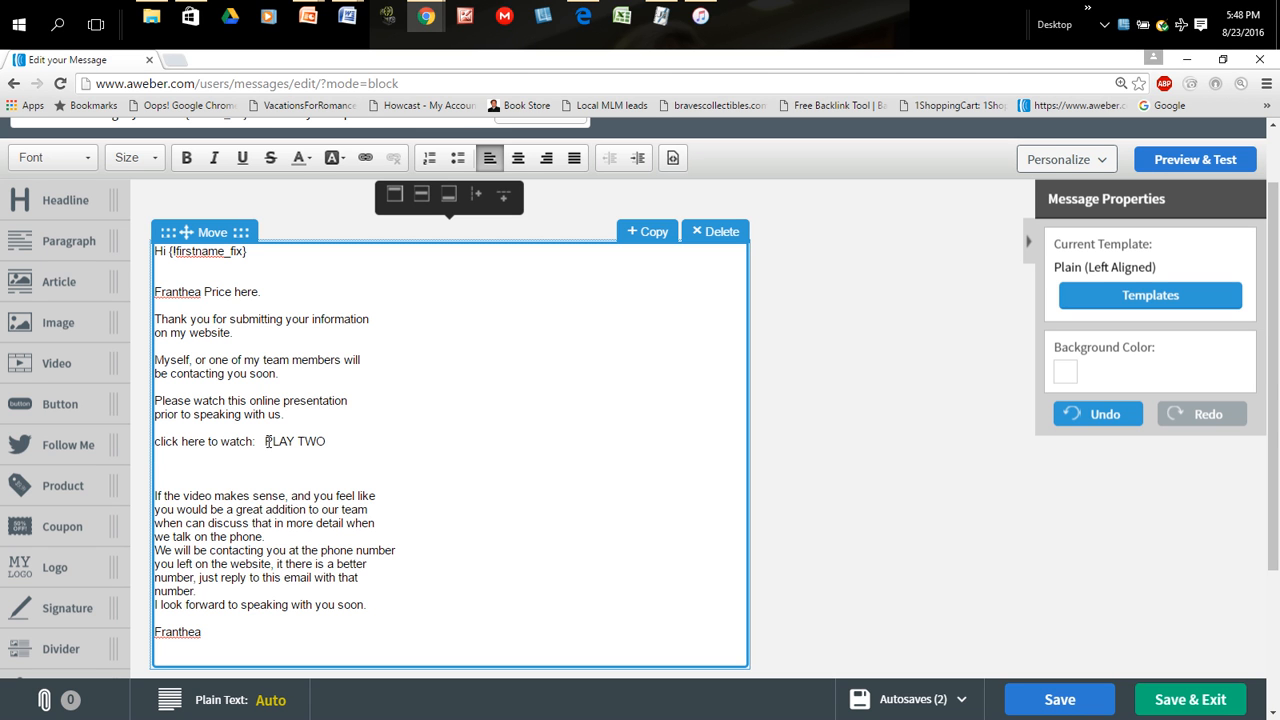
{"action": "left_click_drag", "start_coordinate": [266, 440], "coordinate": [310, 428]}
{"action": "left_click", "coordinate": [279, 465]}
{"action": "left_click", "coordinate": [336, 460]}
{"action": "left_click", "coordinate": [266, 441]}
{"action": "left_click_drag", "start_coordinate": [277, 444], "coordinate": [320, 451]}
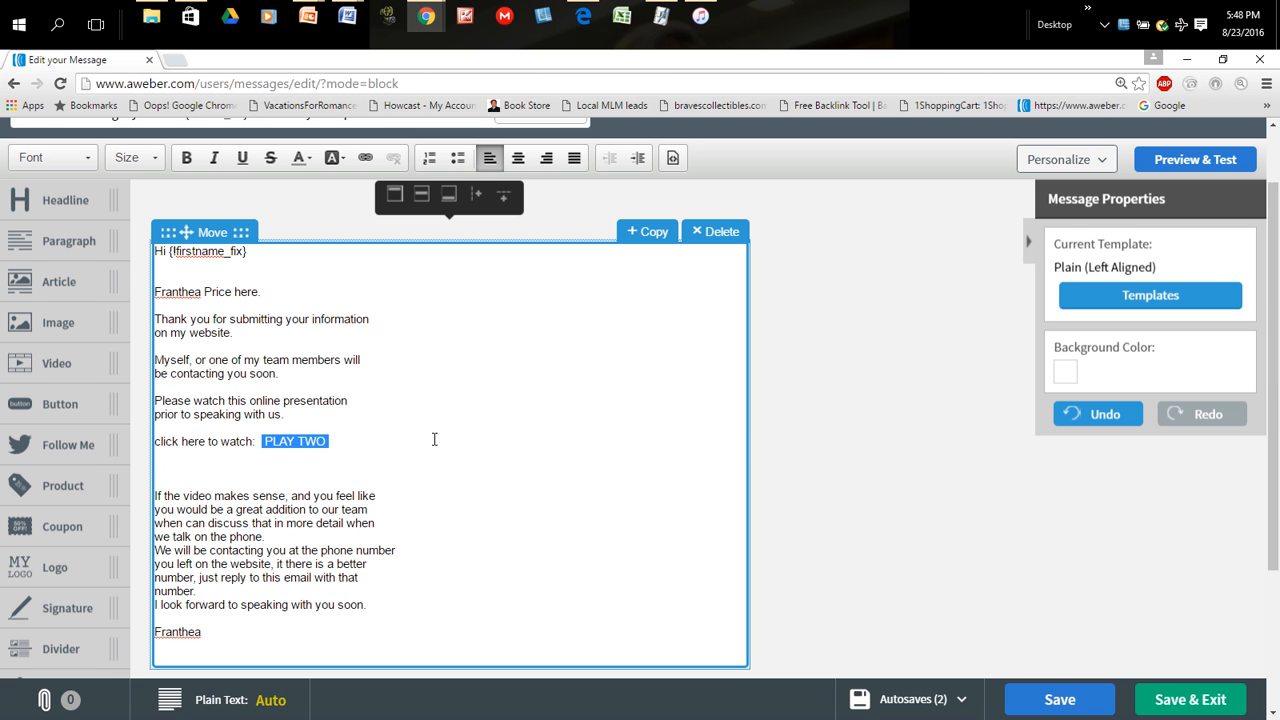
{"action": "left_click", "coordinate": [332, 474]}
{"action": "left_click_drag", "start_coordinate": [266, 441], "coordinate": [315, 450]}
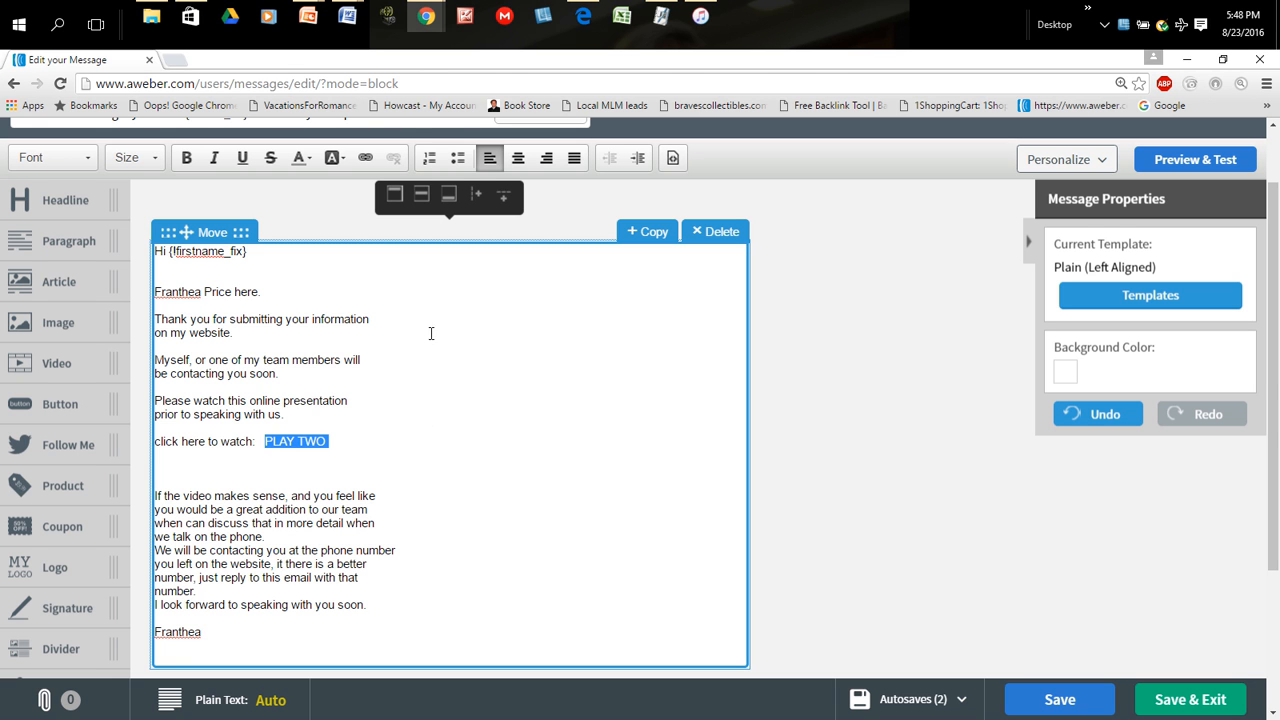
{"action": "left_click", "coordinate": [365, 160]}
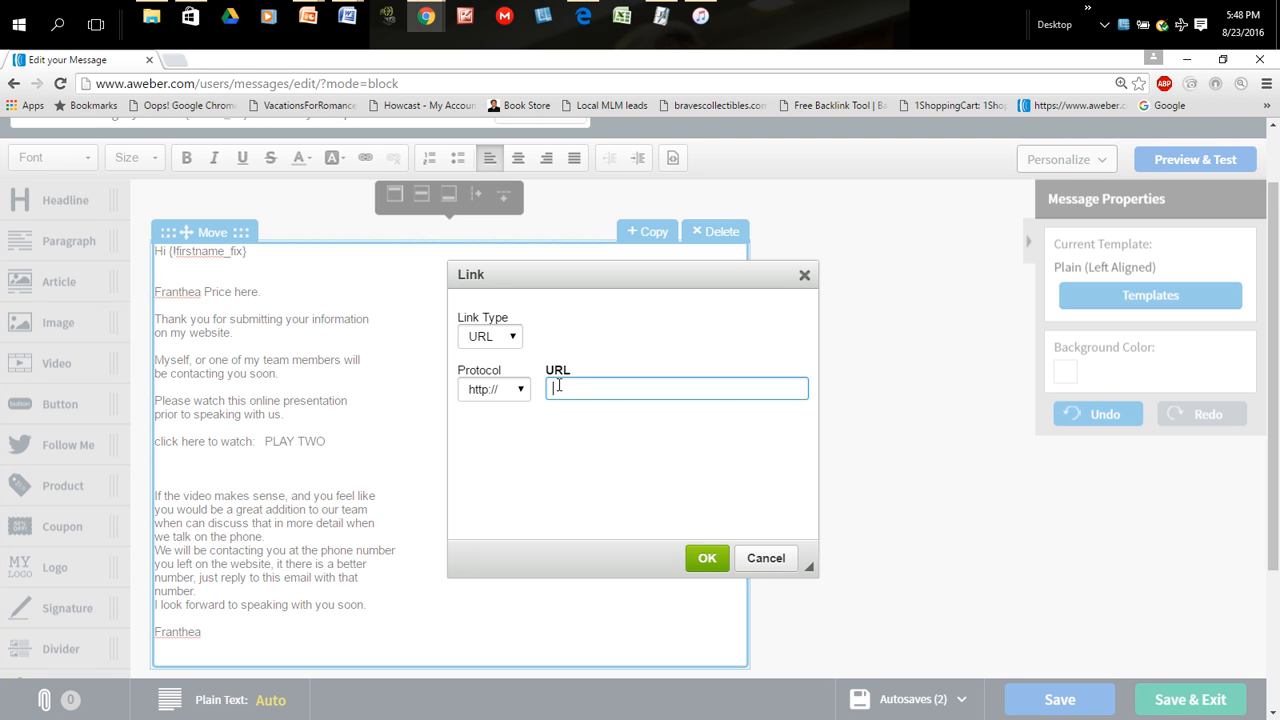
{"action": "right_click", "coordinate": [557, 385]}
{"action": "left_click", "coordinate": [600, 482]}
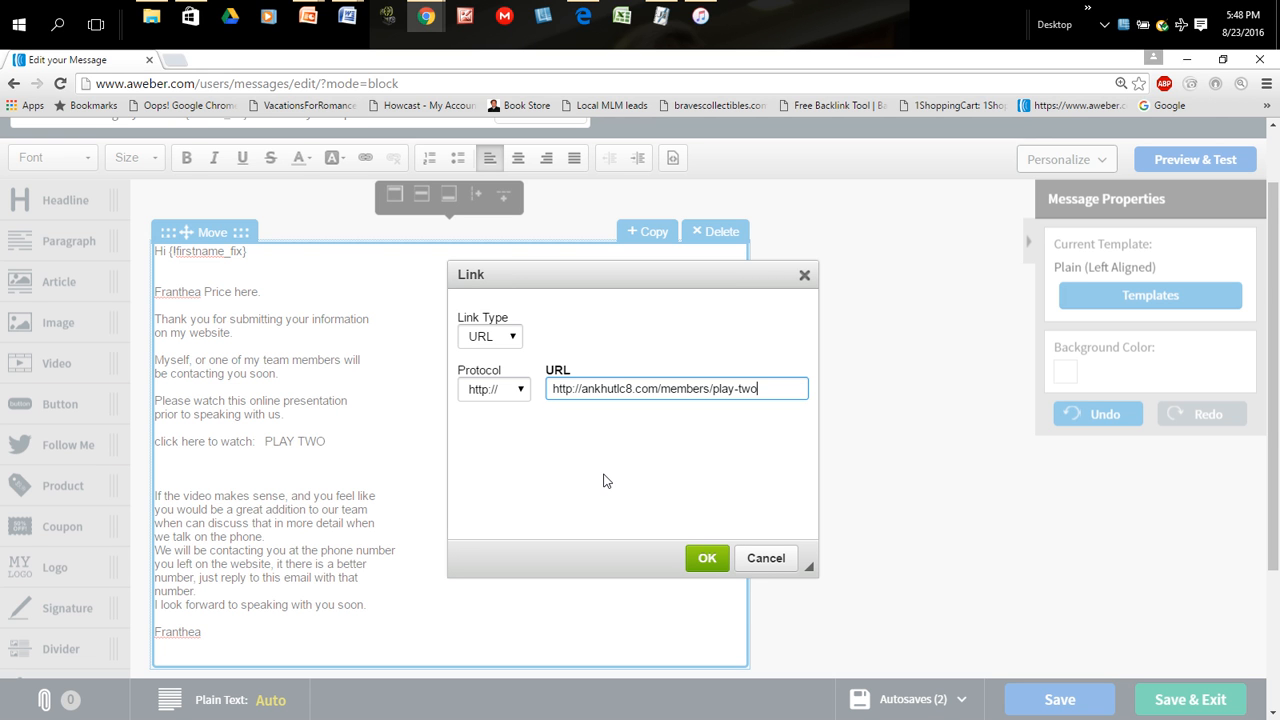
{"action": "type", "text": "4444444444444444"}
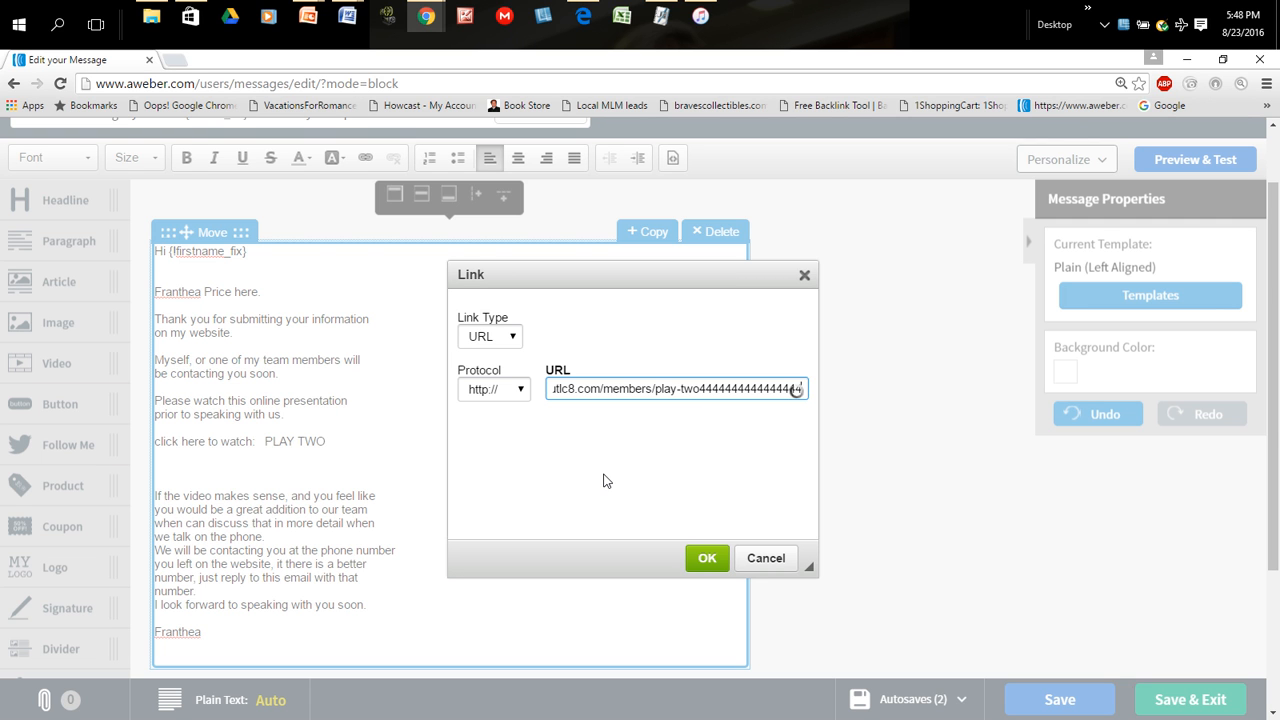
{"action": "key", "text": "BackSpace"}
{"action": "key", "text": "BackSpace"}
{"action": "key", "text": "BackSpace"}
{"action": "key", "text": "BackSpace"}
{"action": "key", "text": "BackSpace"}
{"action": "key", "text": "BackSpace"}
{"action": "key", "text": "BackSpace"}
{"action": "key", "text": "BackSpace"}
{"action": "key", "text": "BackSpace"}
{"action": "key", "text": "BackSpace"}
{"action": "key", "text": "BackSpace"}
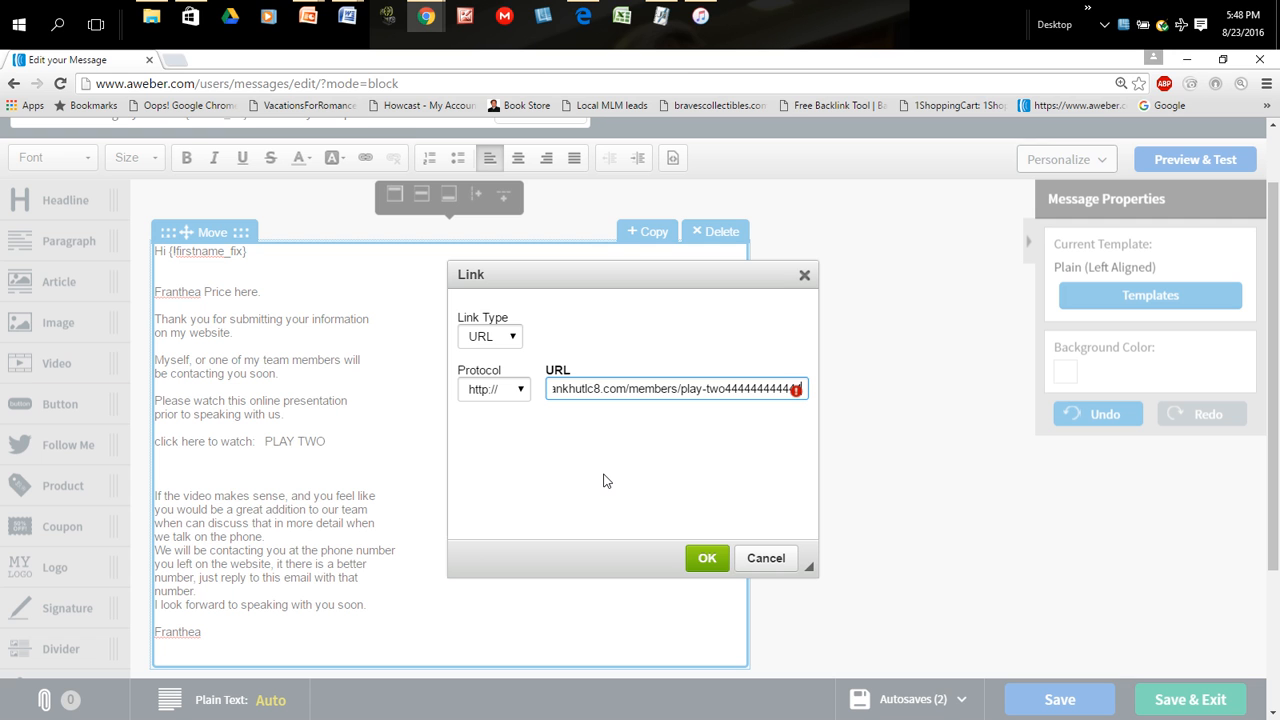
{"action": "key", "text": "BackSpace"}
{"action": "key", "text": "BackSpace"}
{"action": "key", "text": "BackSpace"}
{"action": "key", "text": "BackSpace"}
{"action": "key", "text": "BackSpace"}
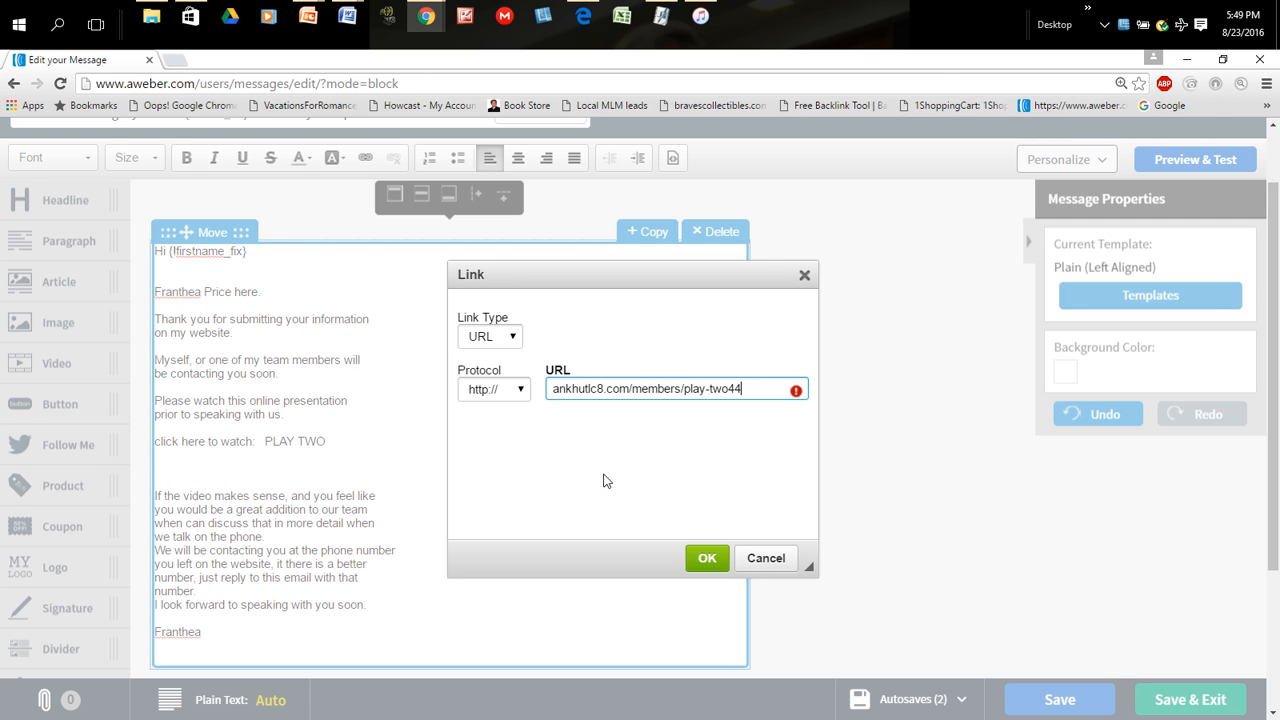
{"action": "key", "text": "Left"}
{"action": "key", "text": "Left"}
{"action": "key", "text": "Left"}
{"action": "key", "text": "Left"}
{"action": "key", "text": "Left"}
{"action": "key", "text": "Left"}
{"action": "key", "text": "Left"}
{"action": "key", "text": "Left"}
{"action": "key", "text": "Left"}
{"action": "key", "text": "Left"}
{"action": "key", "text": "Left"}
{"action": "key", "text": "Left"}
{"action": "key", "text": "Left"}
{"action": "key", "text": "Left"}
{"action": "key", "text": "Left"}
{"action": "key", "text": "Left"}
{"action": "key", "text": "Left"}
{"action": "key", "text": "Left"}
{"action": "key", "text": "Left"}
{"action": "key", "text": "Left"}
- Paste the video address again, strip the duplicate protocol to leave ankhutlc8.com/members/play-two, and apply the link
{"action": "left_click_drag", "start_coordinate": [747, 388], "coordinate": [528, 397]}
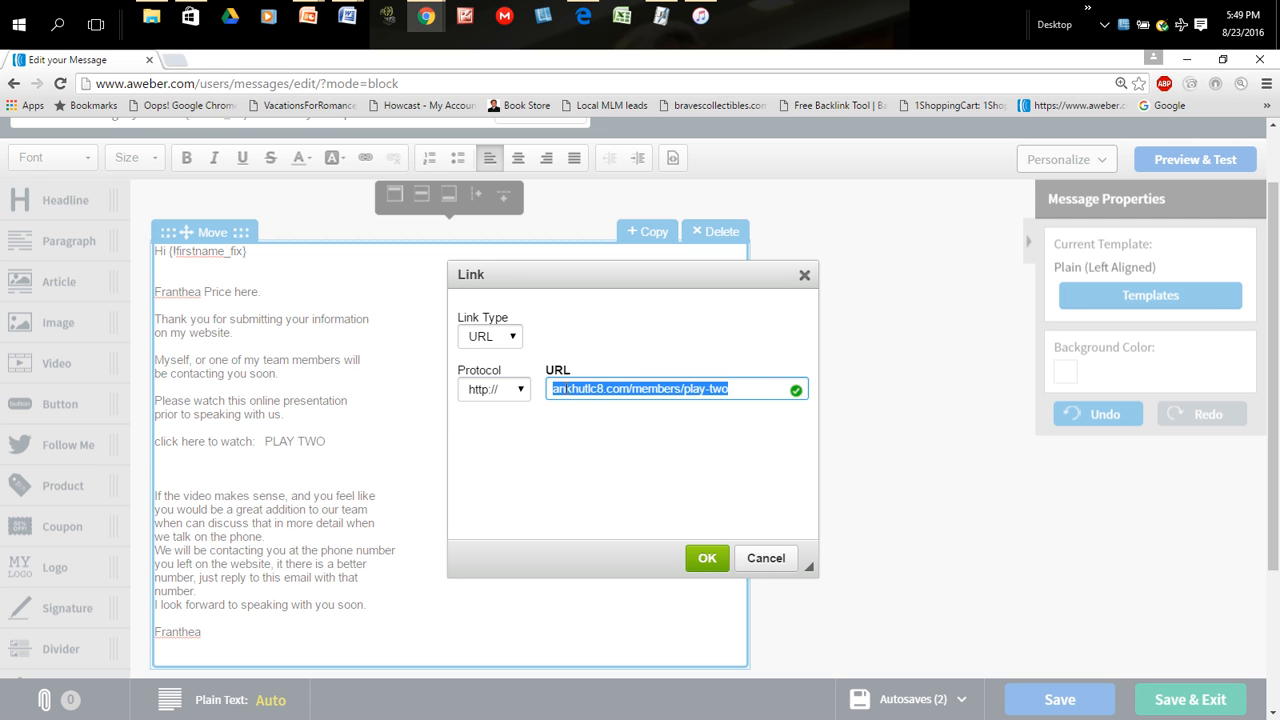
{"action": "right_click", "coordinate": [566, 388]}
{"action": "left_click", "coordinate": [604, 438]}
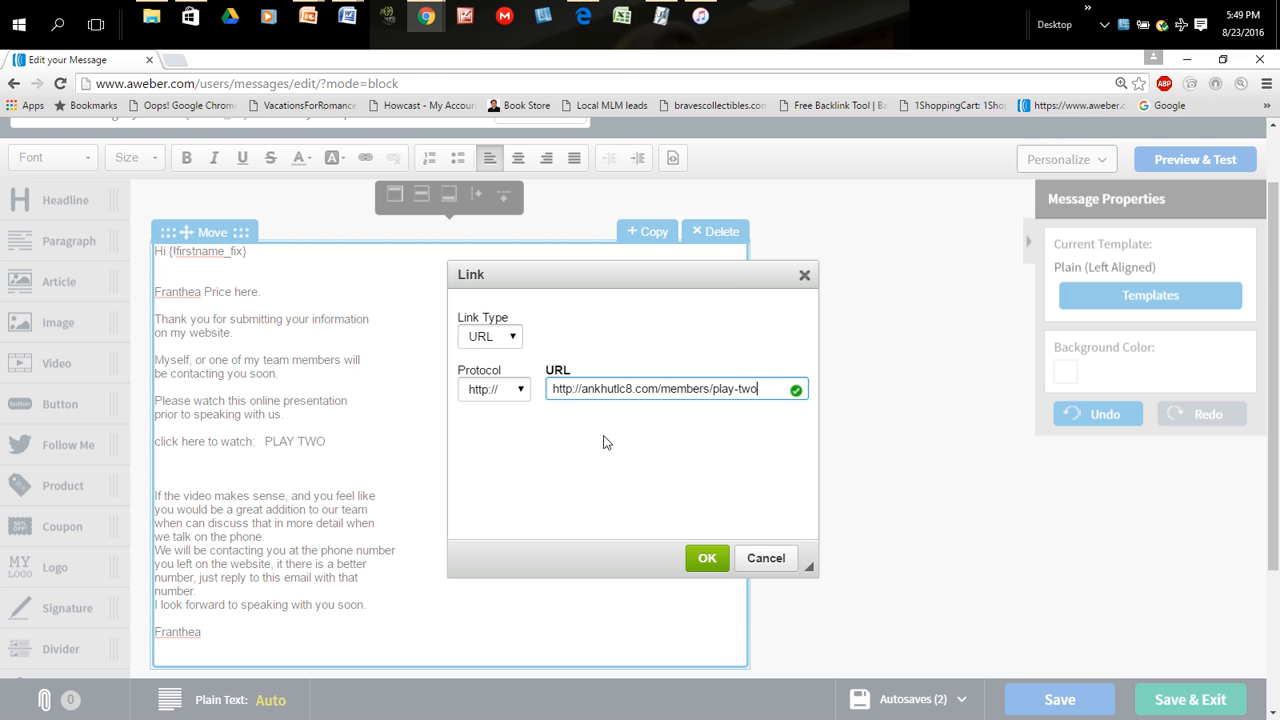
{"action": "left_click", "coordinate": [583, 389]}
{"action": "key", "text": "BackSpace"}
{"action": "key", "text": "BackSpace"}
{"action": "key", "text": "BackSpace"}
{"action": "key", "text": "BackSpace"}
{"action": "key", "text": "BackSpace"}
{"action": "key", "text": "BackSpace"}
{"action": "key", "text": "BackSpace"}
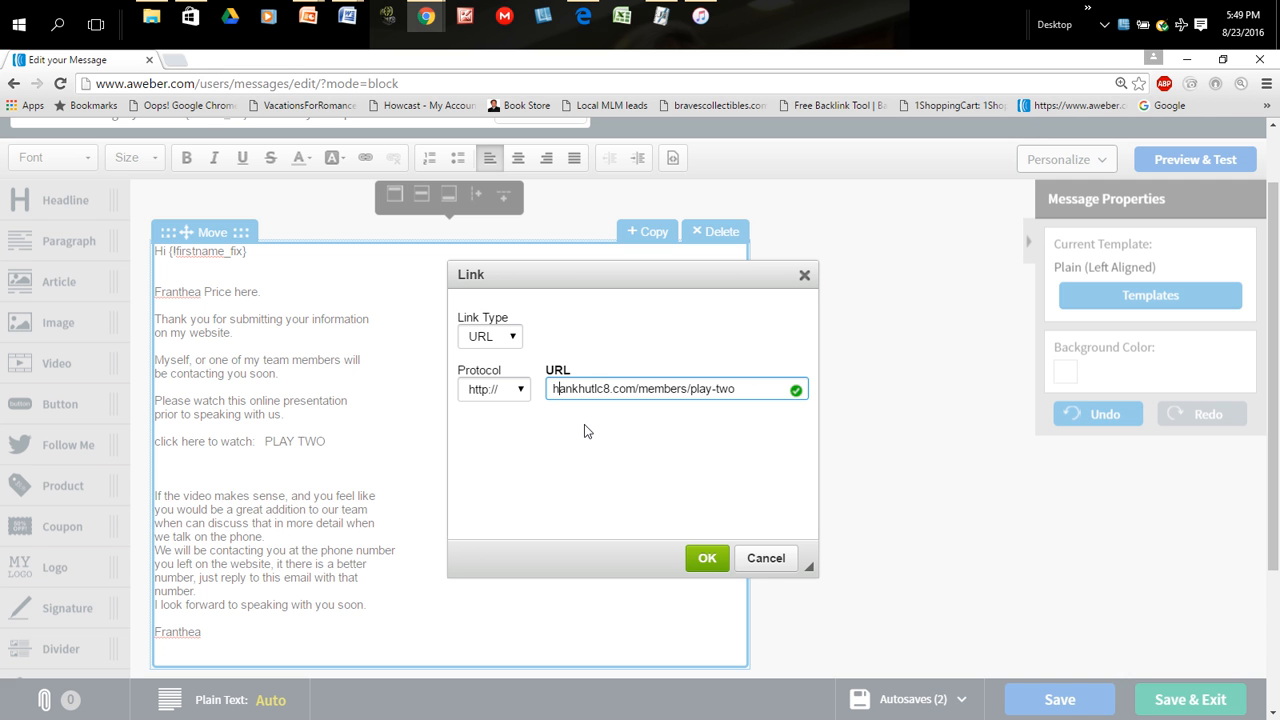
{"action": "scroll", "coordinate": [620, 480], "scroll_direction": "up", "scroll_amount": 1}
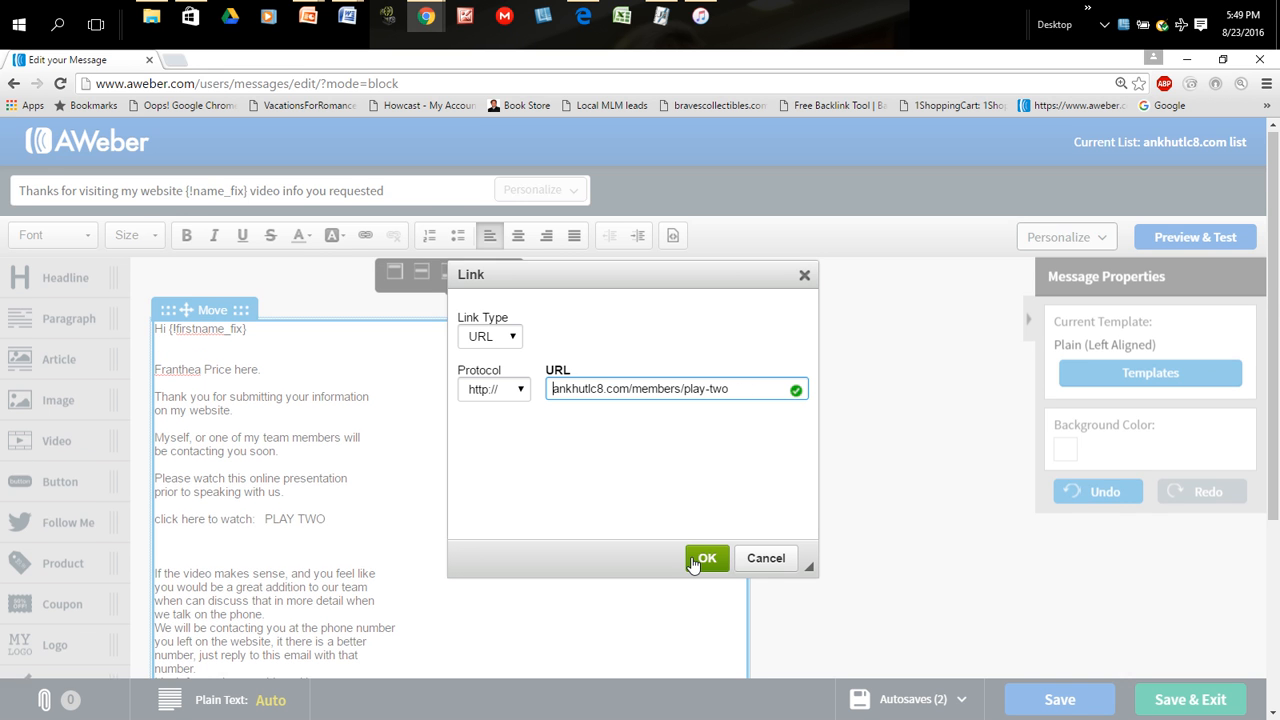
{"action": "left_click", "coordinate": [700, 558]}
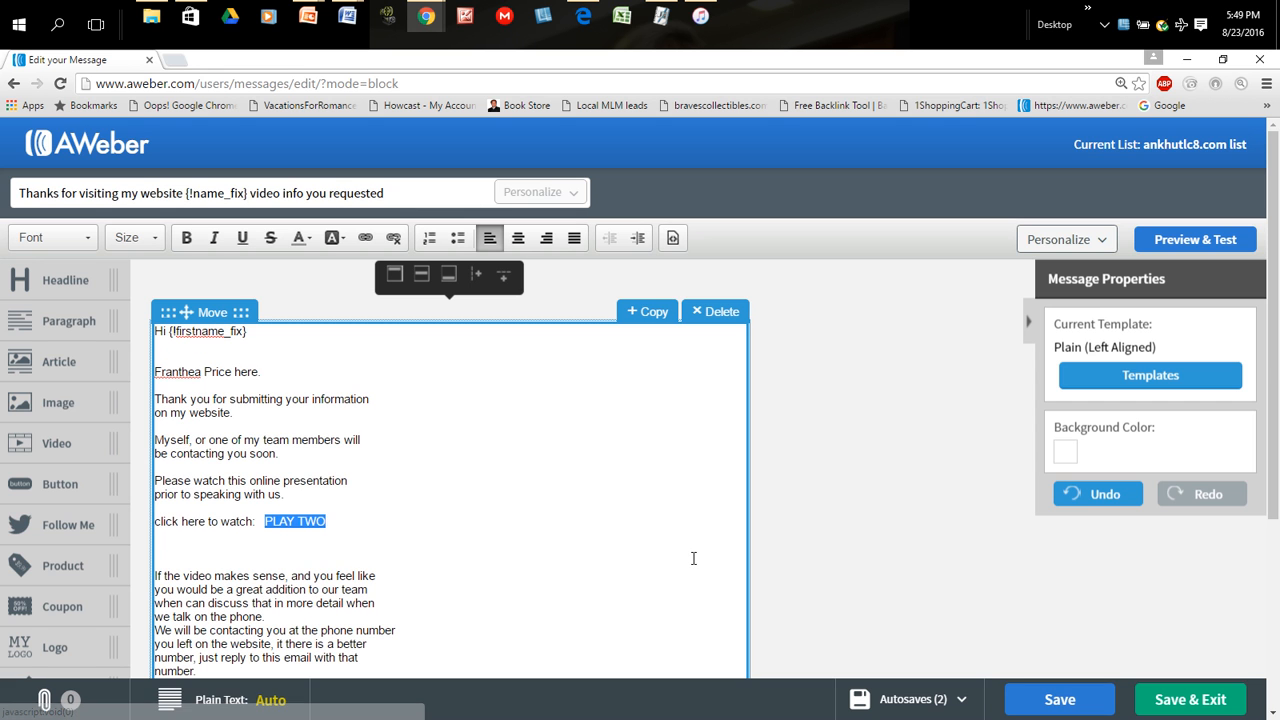
- Make the linked words "PLAY TWO" bold
{"action": "left_click", "coordinate": [608, 550]}
{"action": "left_click", "coordinate": [265, 522]}
{"action": "left_click_drag", "start_coordinate": [281, 524], "coordinate": [330, 524]}
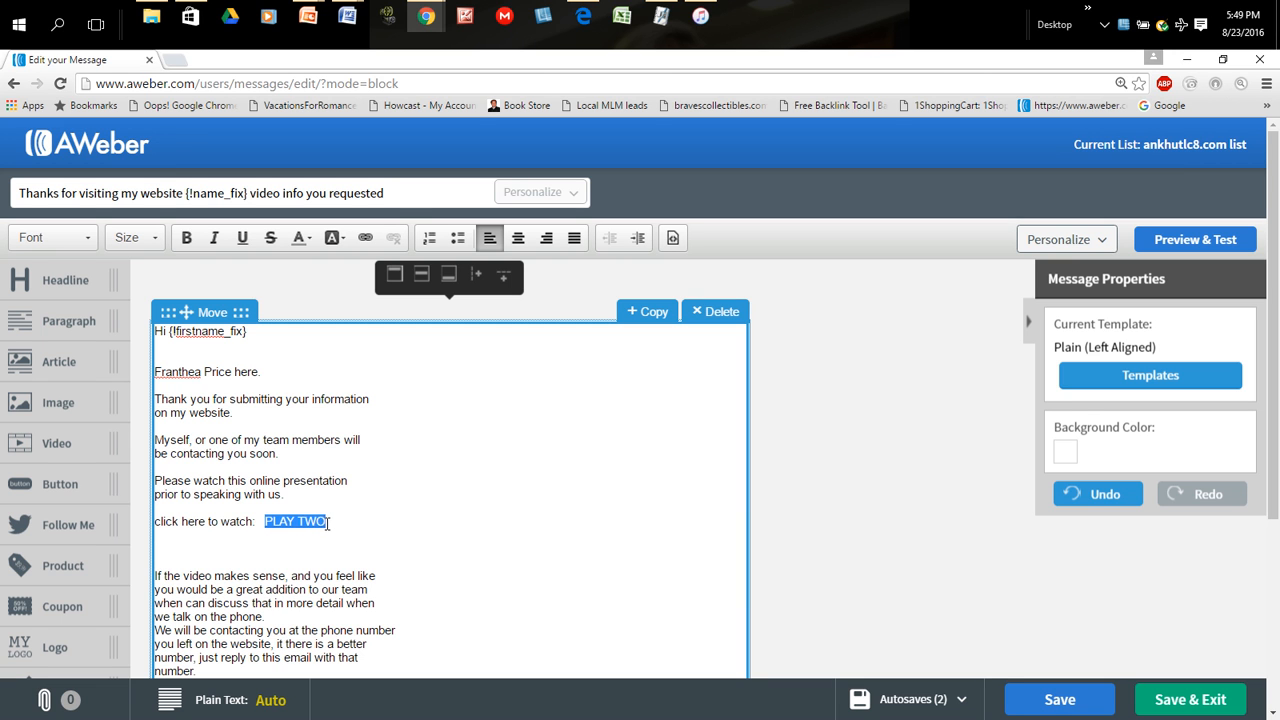
{"action": "left_click", "coordinate": [187, 244]}
{"action": "left_click", "coordinate": [491, 537]}
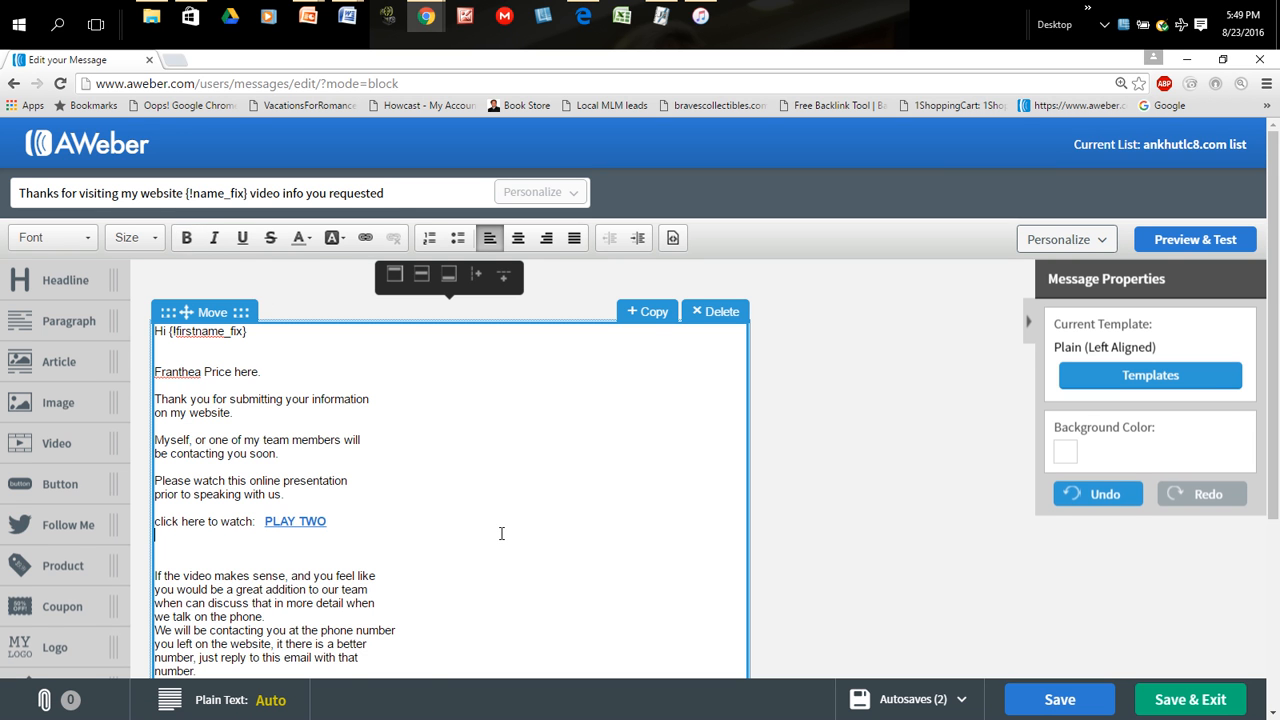
{"action": "scroll", "coordinate": [502, 533], "scroll_direction": "down", "scroll_amount": 2}
{"action": "scroll", "coordinate": [457, 449], "scroll_direction": "up", "scroll_amount": 1}
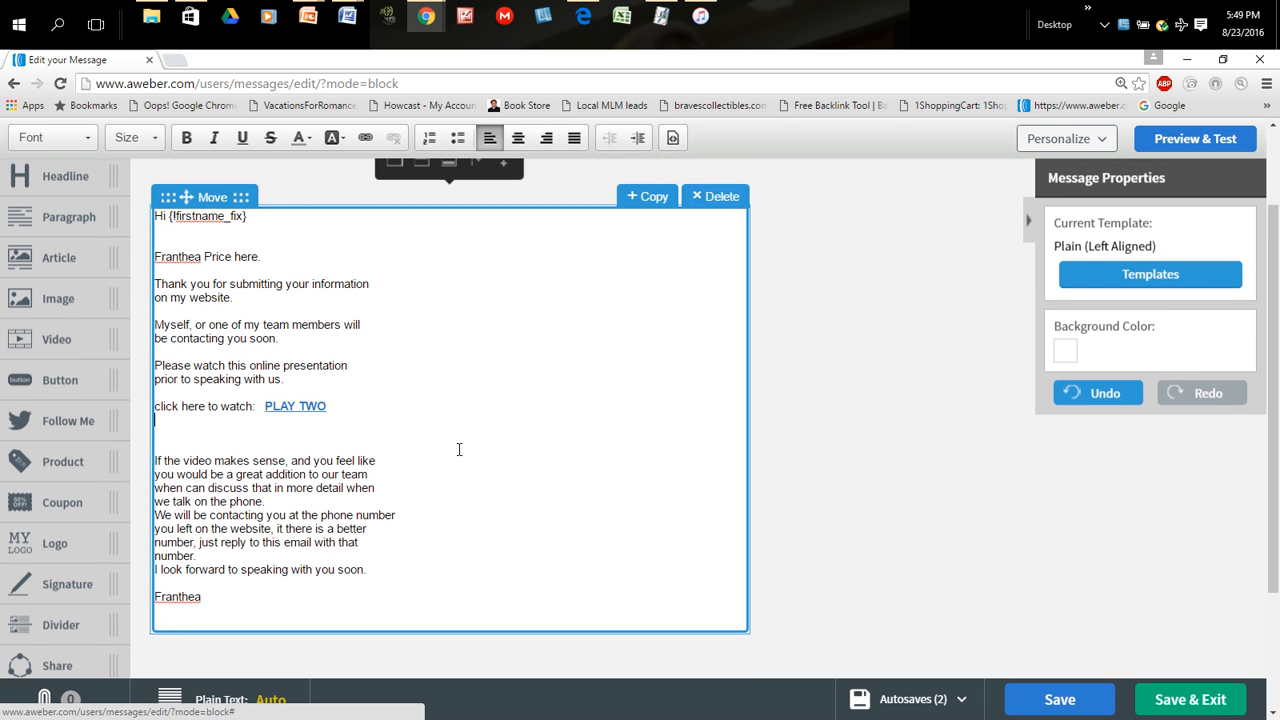
{"action": "left_click_drag", "start_coordinate": [261, 444], "coordinate": [328, 442]}
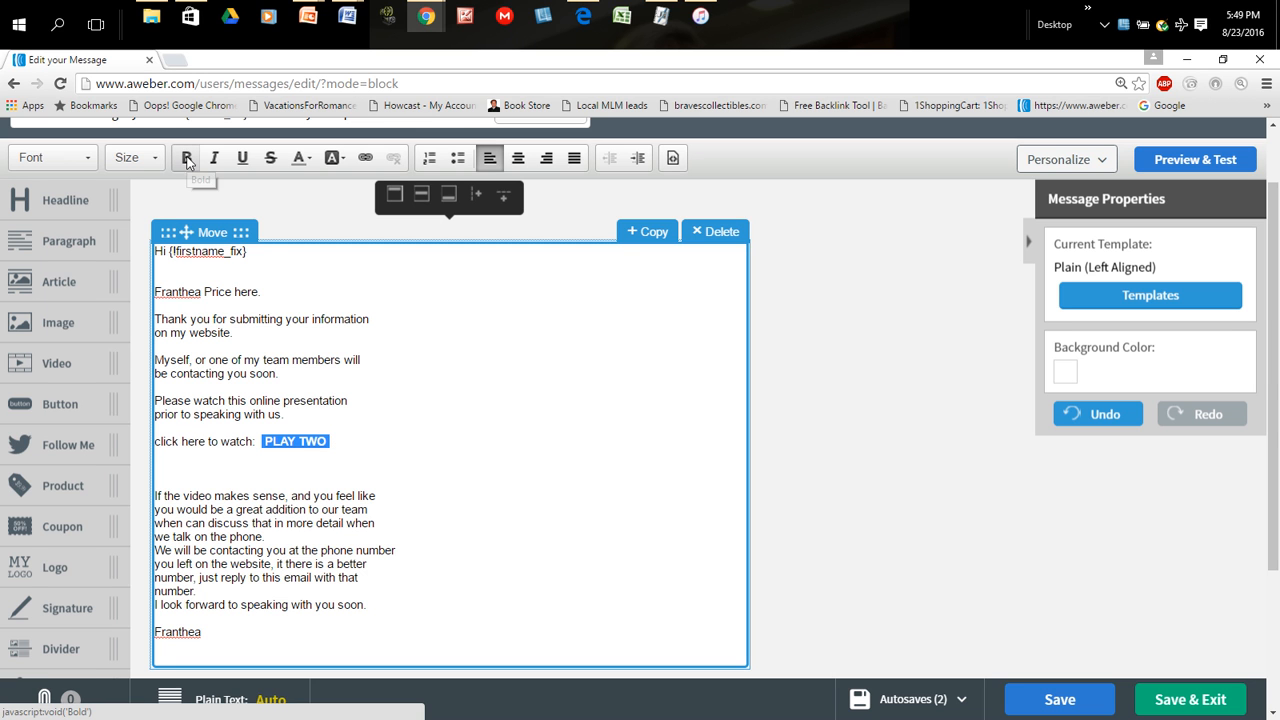
- Remove the two extra blank lines between the "click here to watch:" line and "If the video makes sense"
{"action": "left_click", "coordinate": [173, 499]}
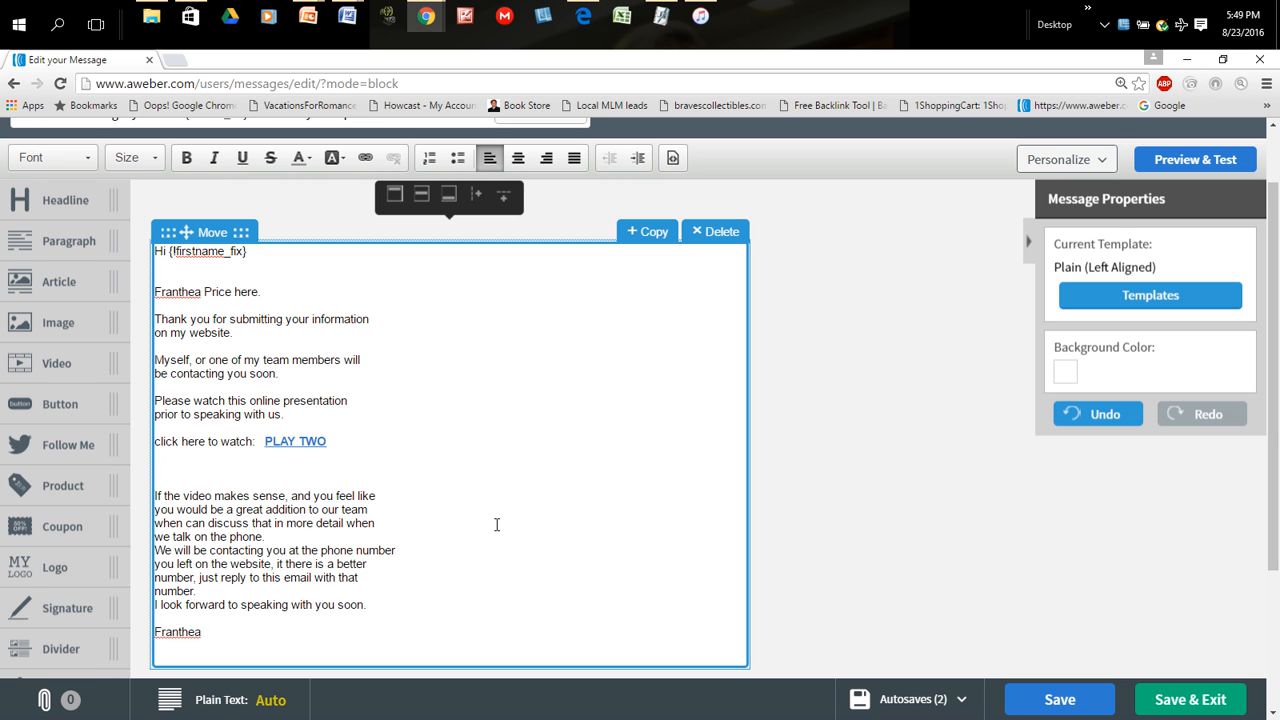
{"action": "key", "text": "BackSpace"}
{"action": "key", "text": "BackSpace"}
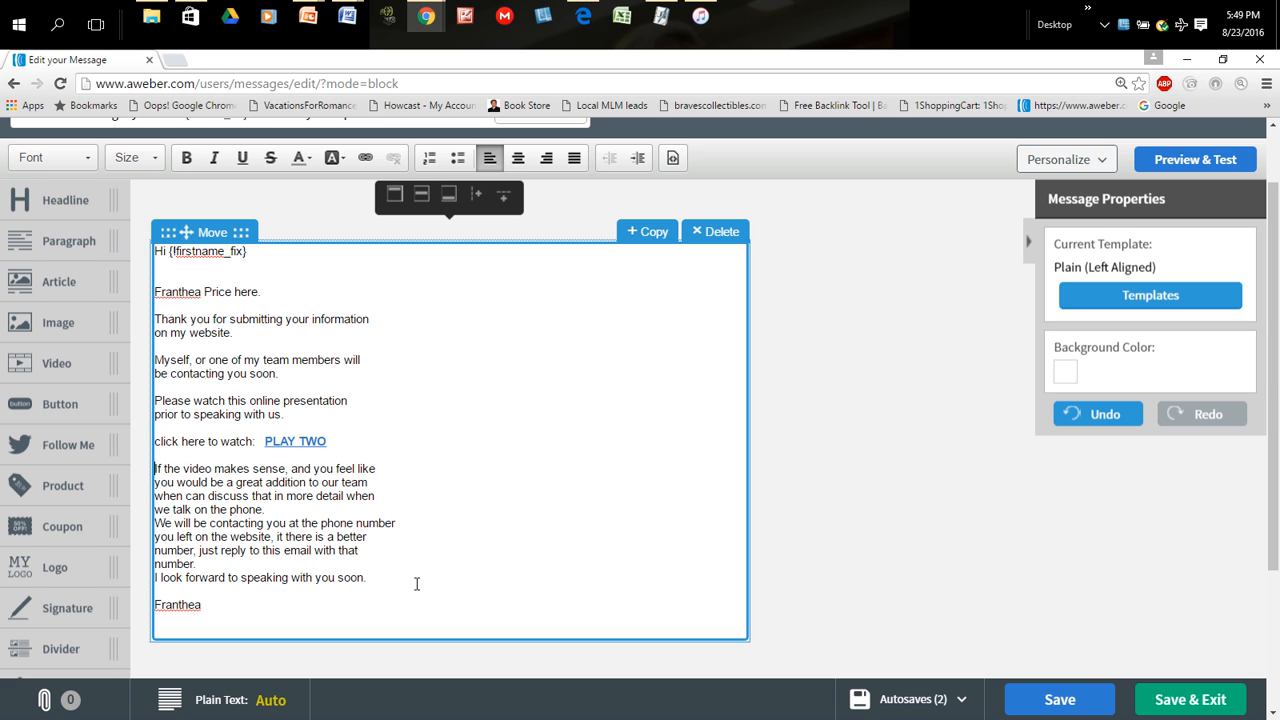
- Insert a blank line after "we talk on the phone." and another before "I look forward to speaking with you soon."
{"action": "left_click", "coordinate": [262, 508]}
{"action": "key", "text": "Return"}
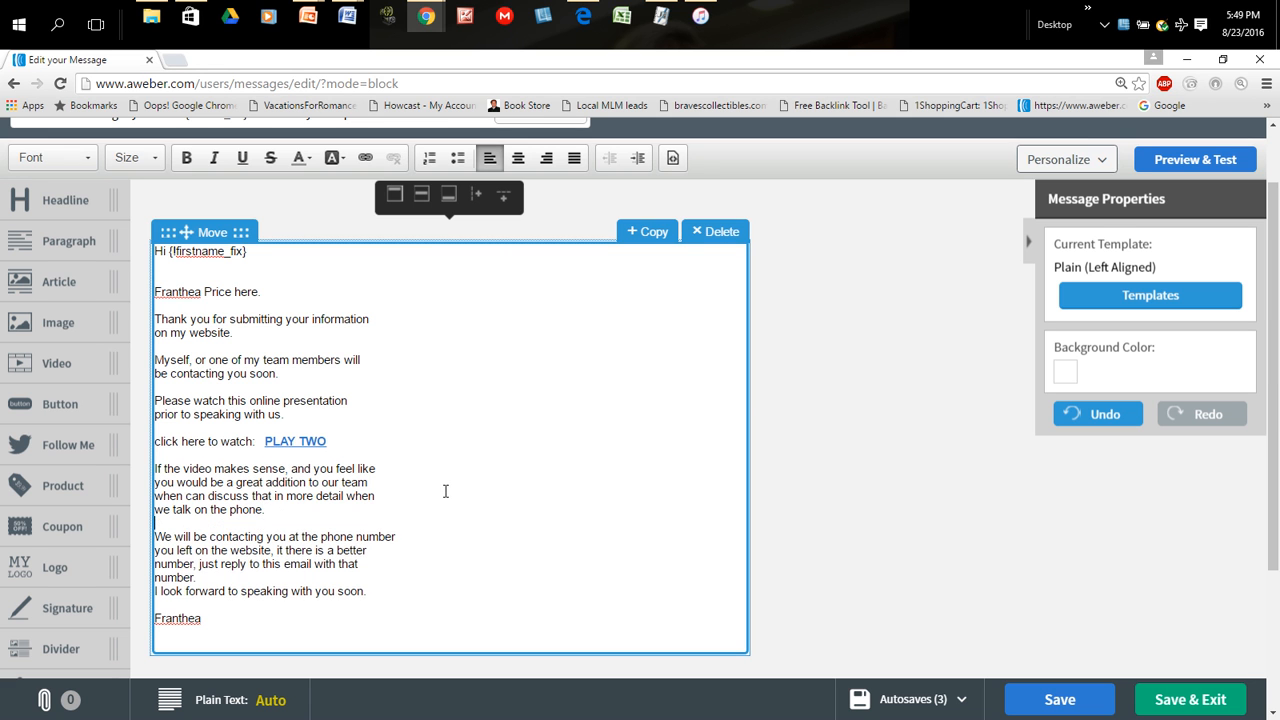
{"action": "scroll", "coordinate": [560, 497], "scroll_direction": "down", "scroll_amount": 1}
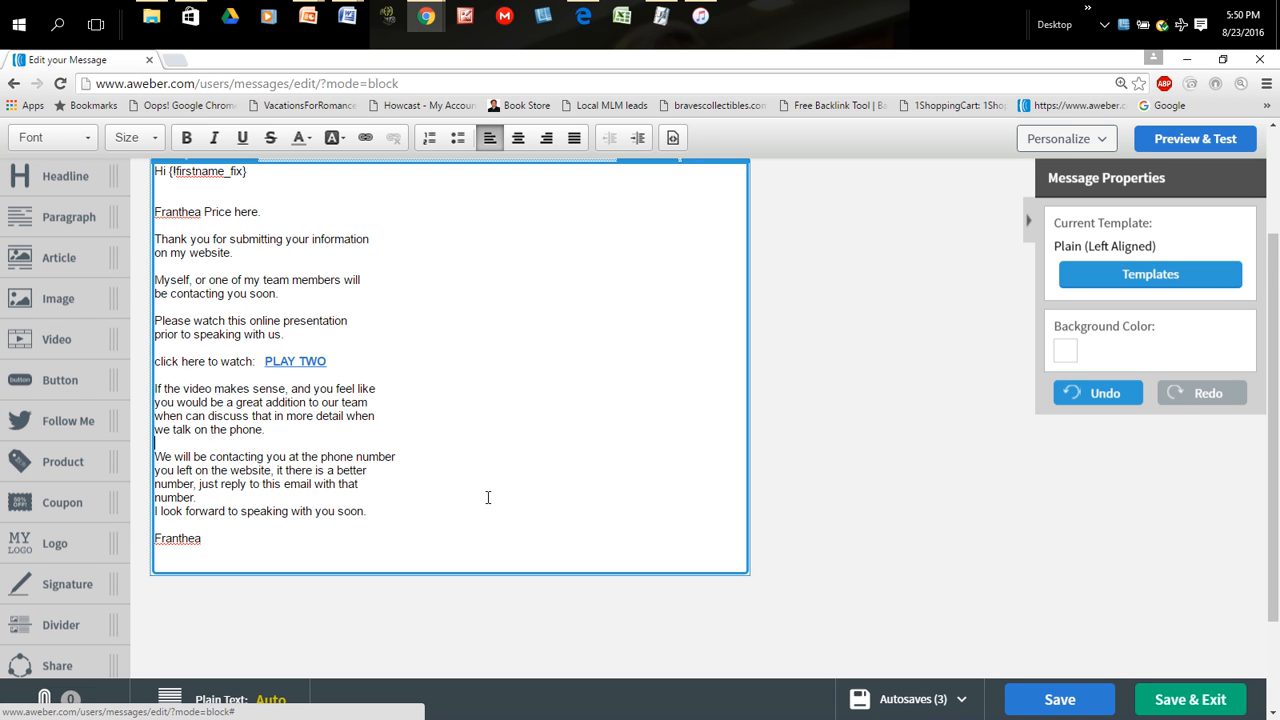
{"action": "left_click", "coordinate": [258, 497]}
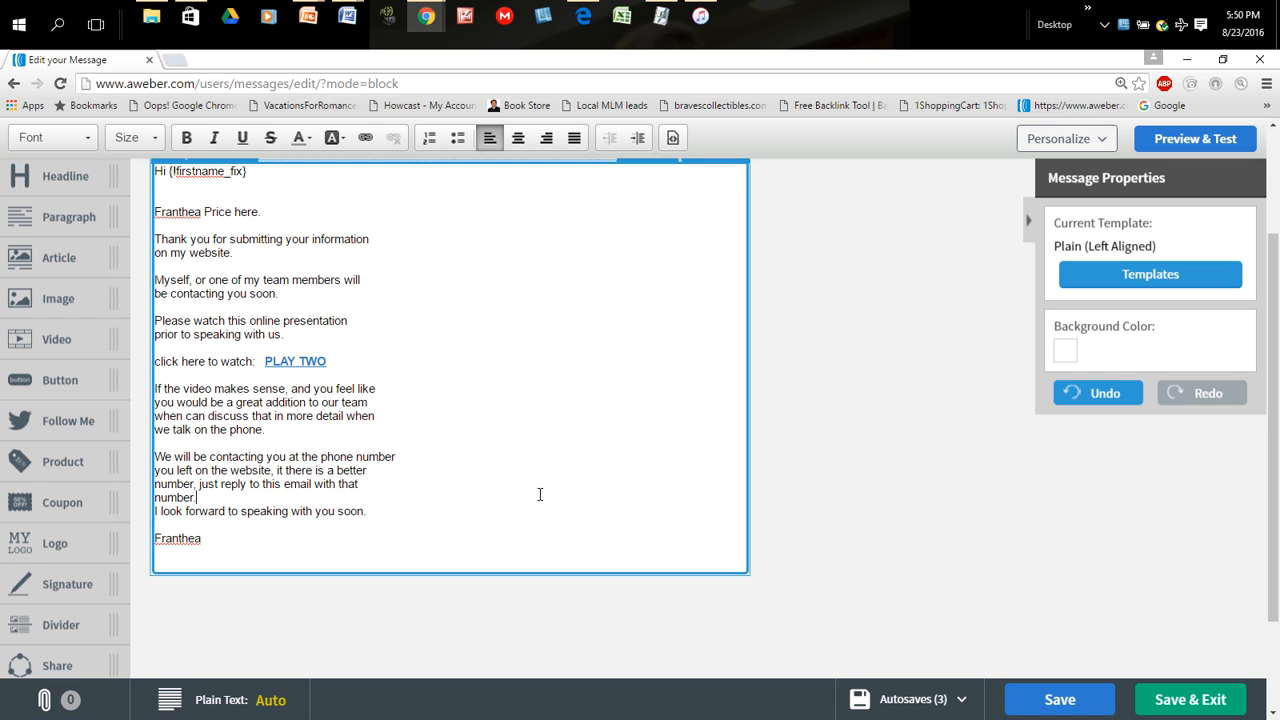
{"action": "key", "text": "Return"}
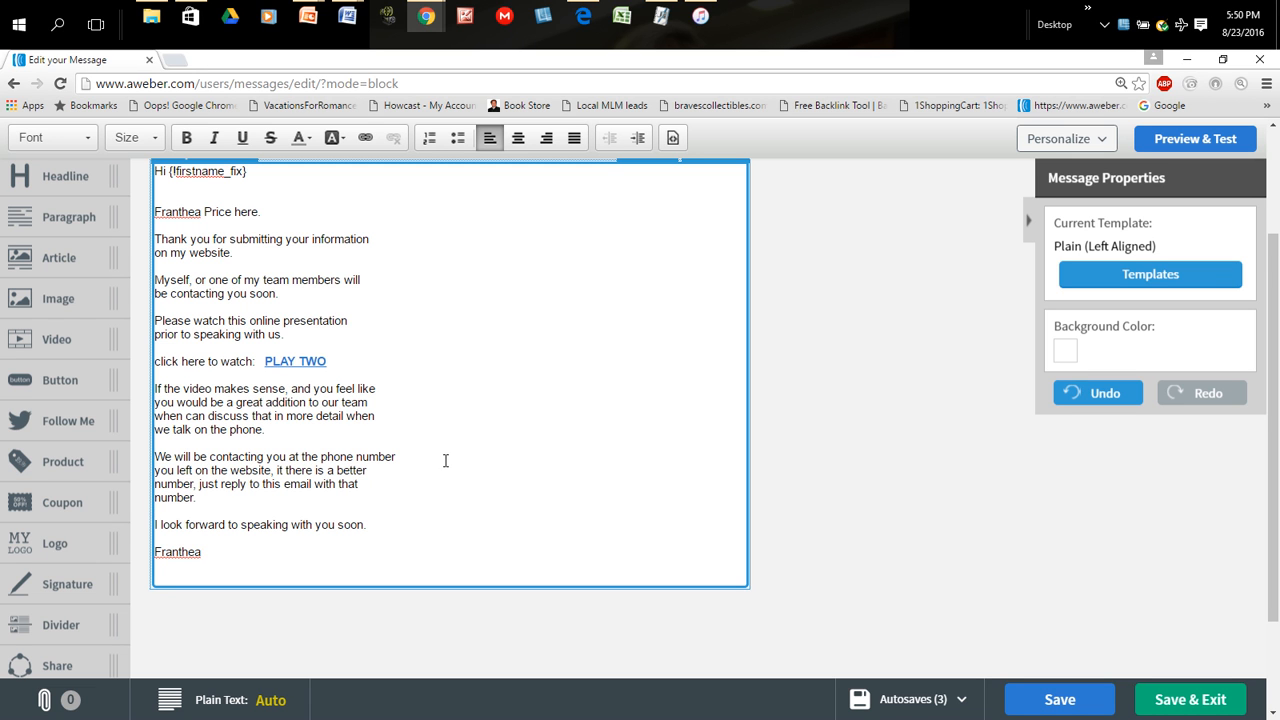
- Review the whole email from the subject line and greeting down to the sign-off, checking its wording and spacing
{"action": "scroll", "coordinate": [443, 462], "scroll_direction": "down", "scroll_amount": 2}
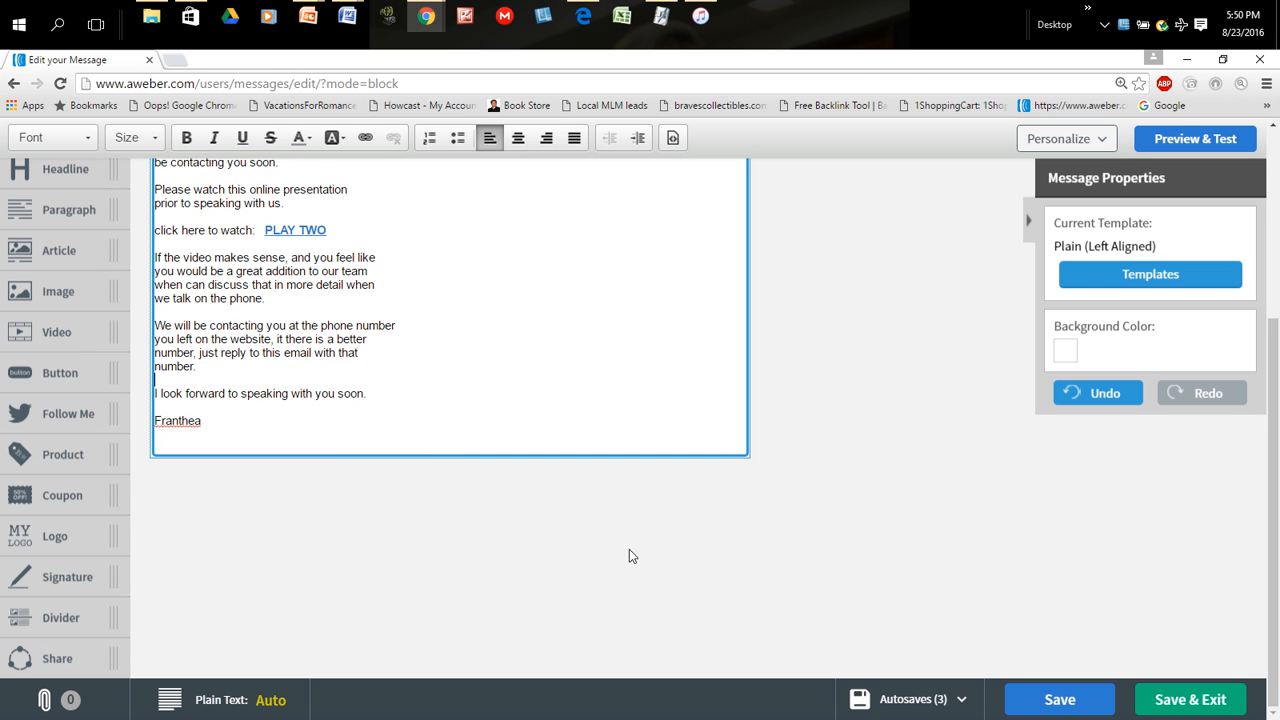
{"action": "scroll", "coordinate": [582, 528], "scroll_direction": "up", "scroll_amount": 3}
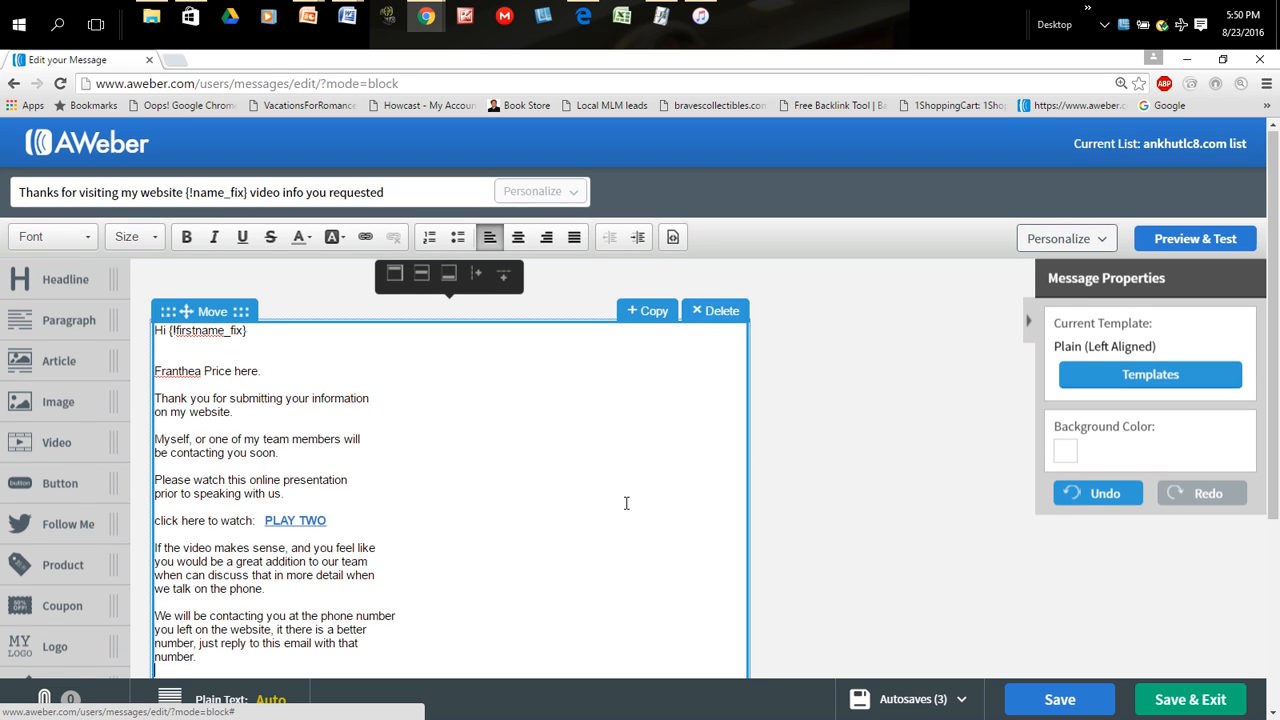
{"action": "scroll", "coordinate": [626, 503], "scroll_direction": "down", "scroll_amount": 3}
{"action": "scroll", "coordinate": [626, 503], "scroll_direction": "up", "scroll_amount": 3}
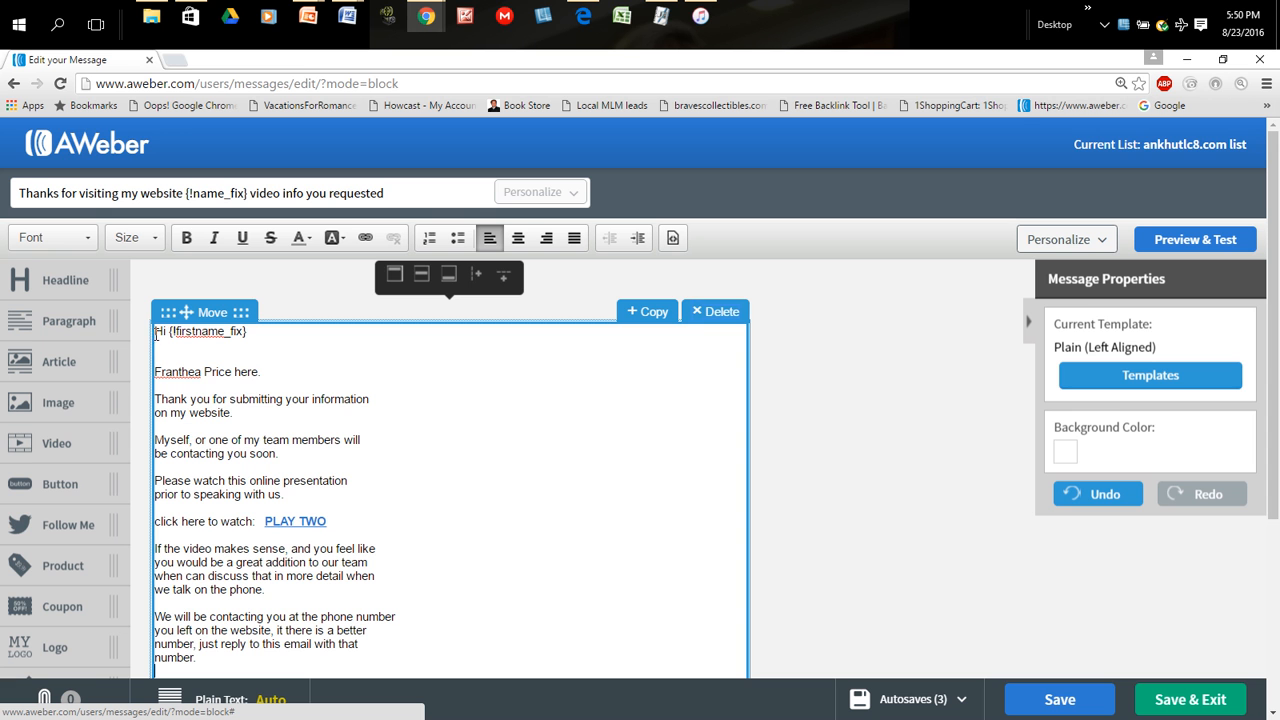
{"action": "scroll", "coordinate": [395, 492], "scroll_direction": "down", "scroll_amount": 3}
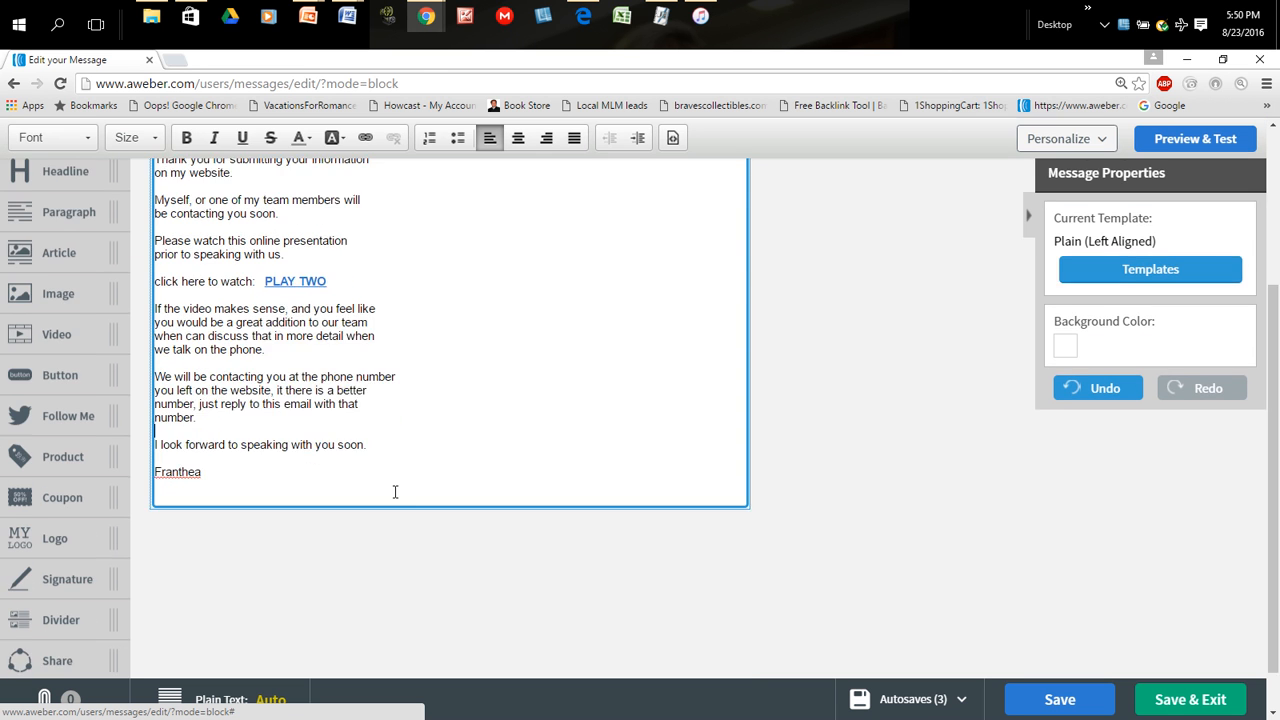
{"action": "scroll", "coordinate": [395, 492], "scroll_direction": "up", "scroll_amount": 3}
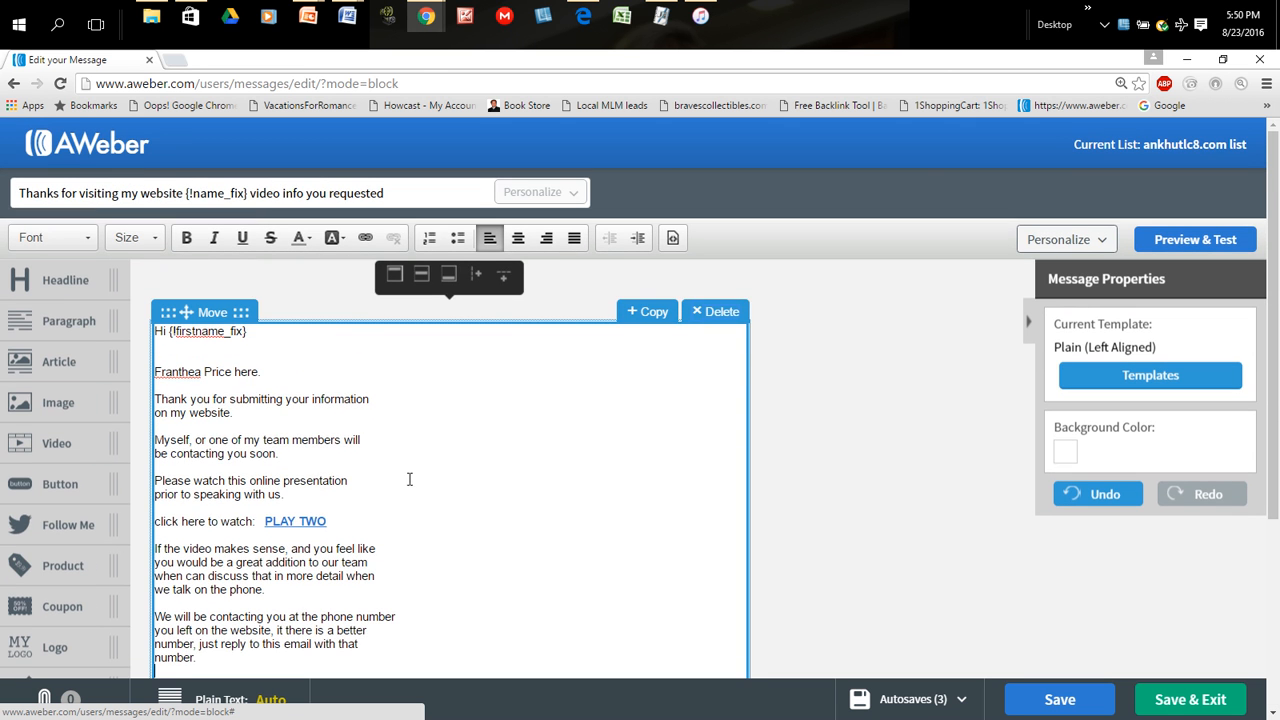
{"action": "scroll", "coordinate": [505, 489], "scroll_direction": "down", "scroll_amount": 1}
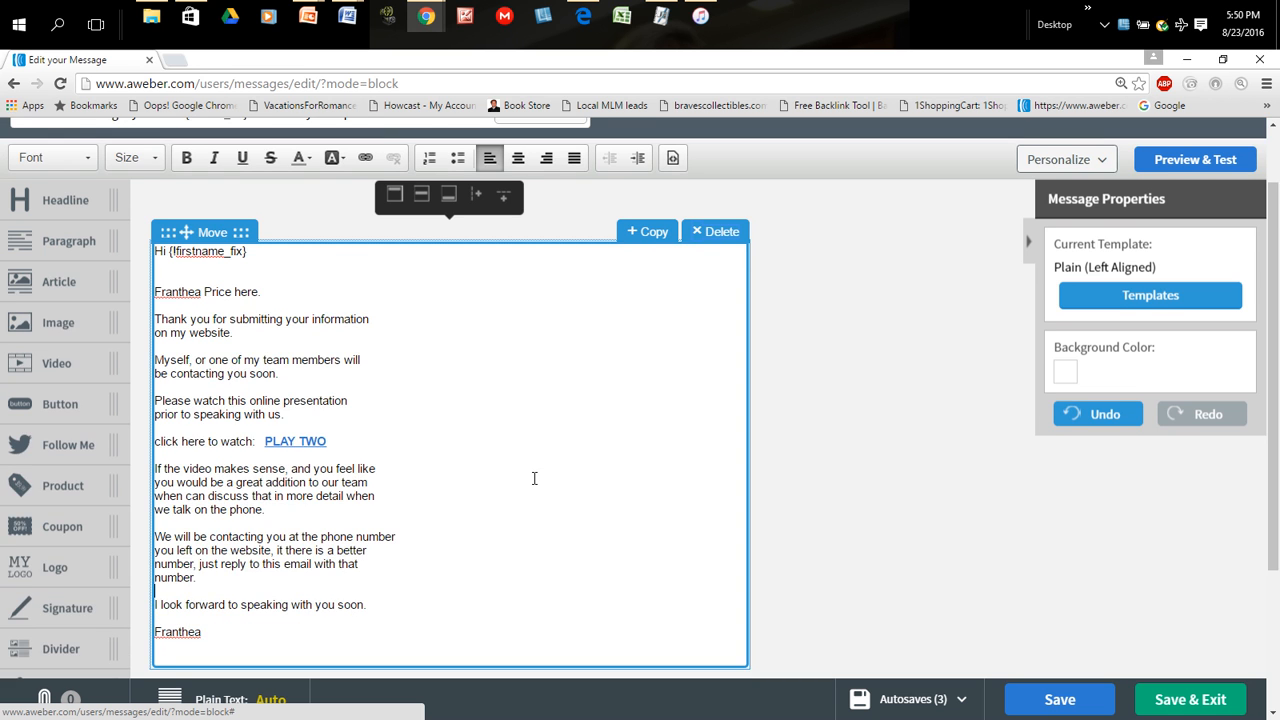
{"action": "scroll", "coordinate": [534, 478], "scroll_direction": "down", "scroll_amount": 2}
{"action": "scroll", "coordinate": [534, 478], "scroll_direction": "up", "scroll_amount": 3}
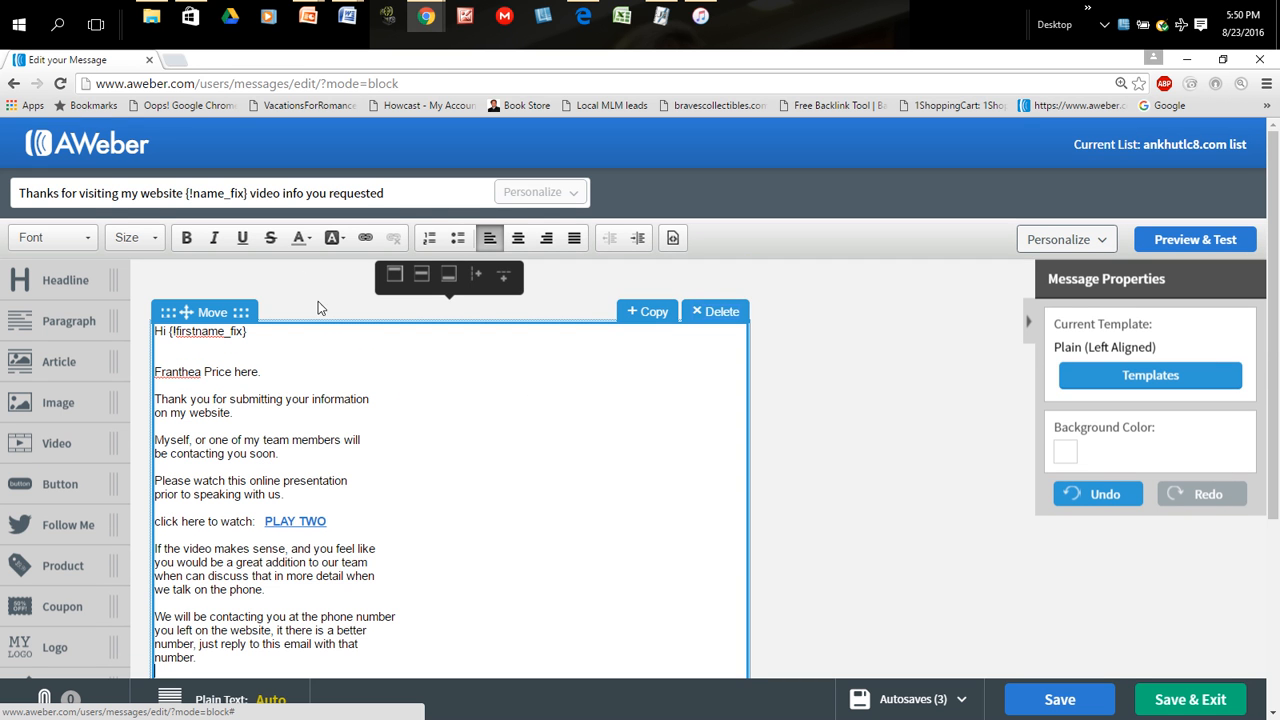
{"action": "scroll", "coordinate": [513, 565], "scroll_direction": "down", "scroll_amount": 1}
{"action": "scroll", "coordinate": [513, 565], "scroll_direction": "down", "scroll_amount": 2}
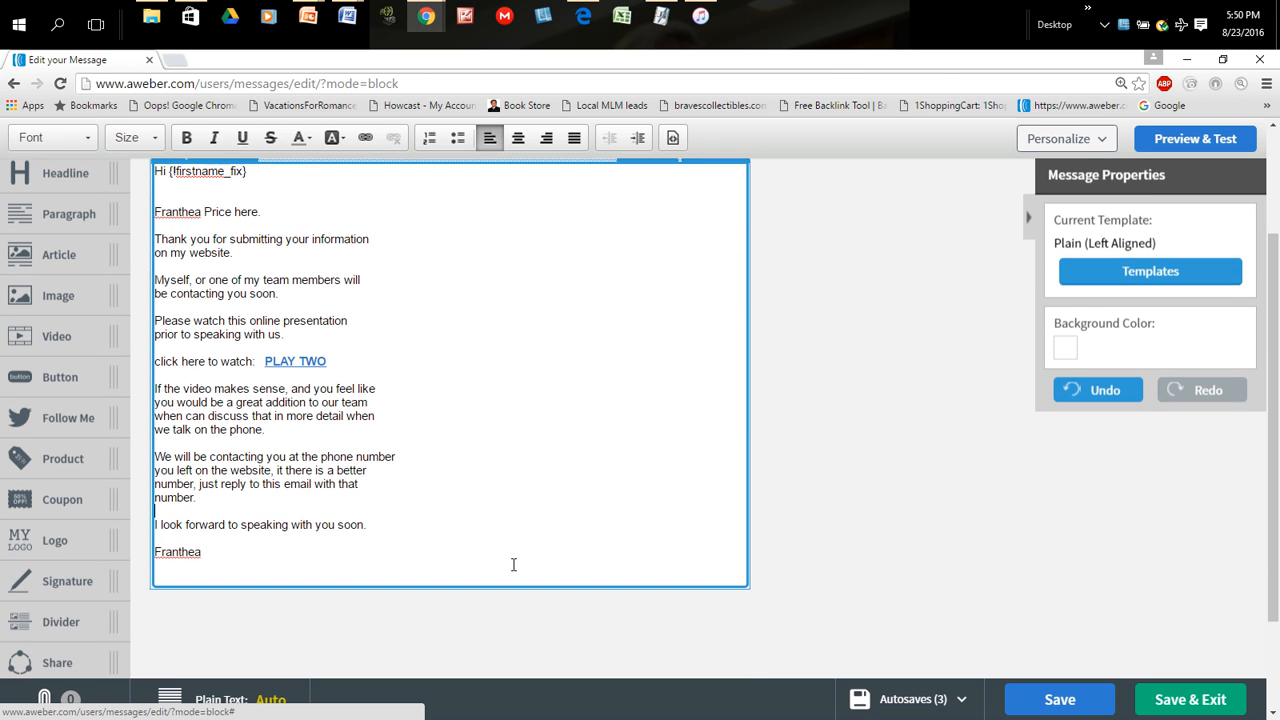
{"action": "scroll", "coordinate": [513, 565], "scroll_direction": "up", "scroll_amount": 2}
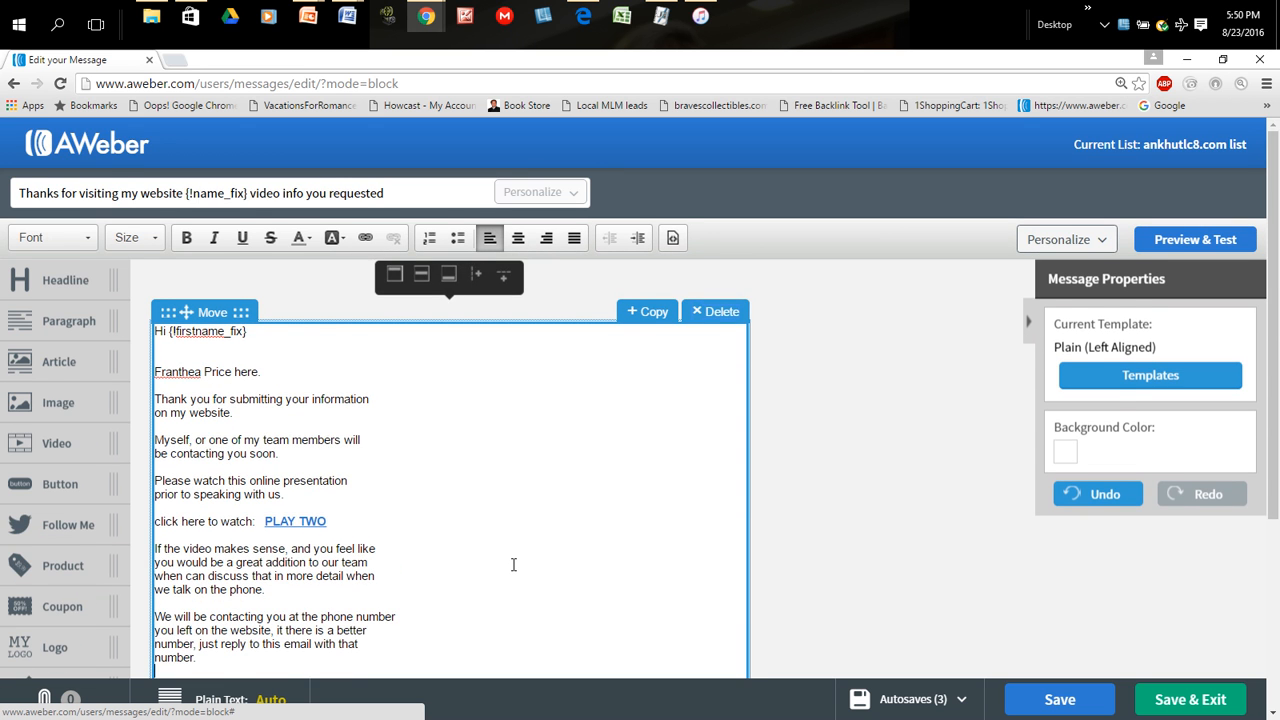
{"action": "scroll", "coordinate": [513, 565], "scroll_direction": "down", "scroll_amount": 2}
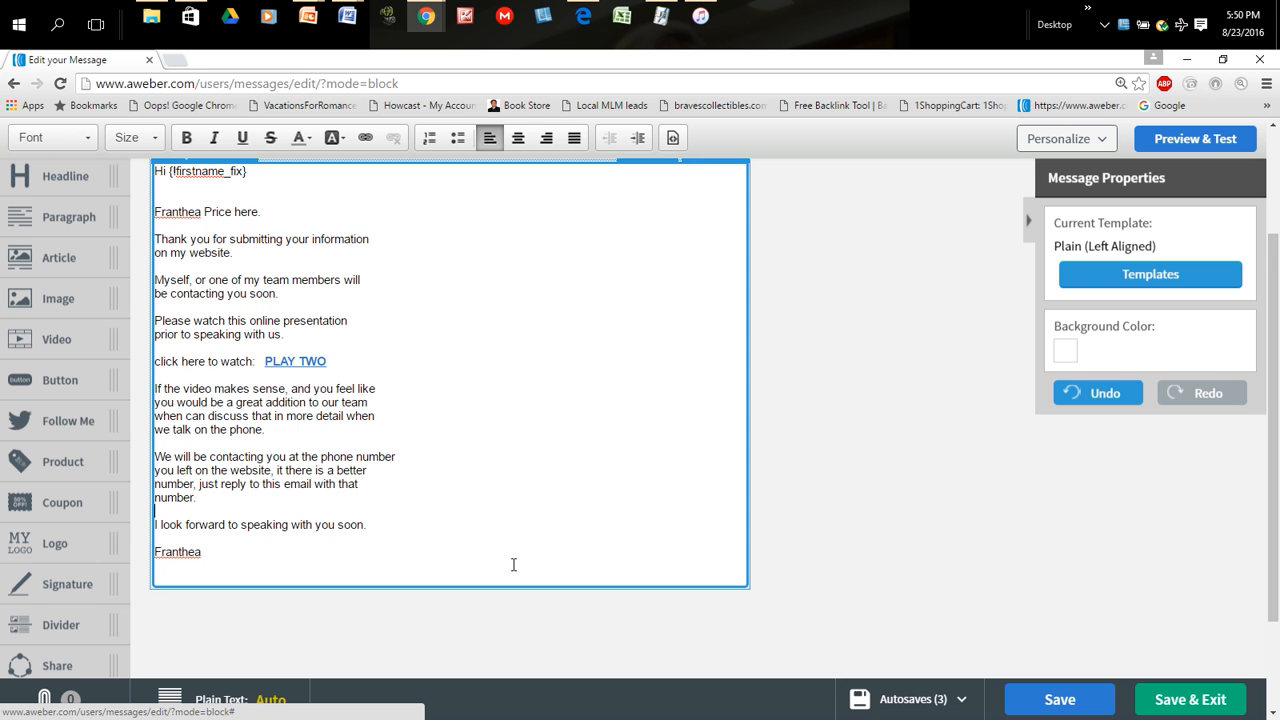
{"action": "scroll", "coordinate": [513, 565], "scroll_direction": "up", "scroll_amount": 2}
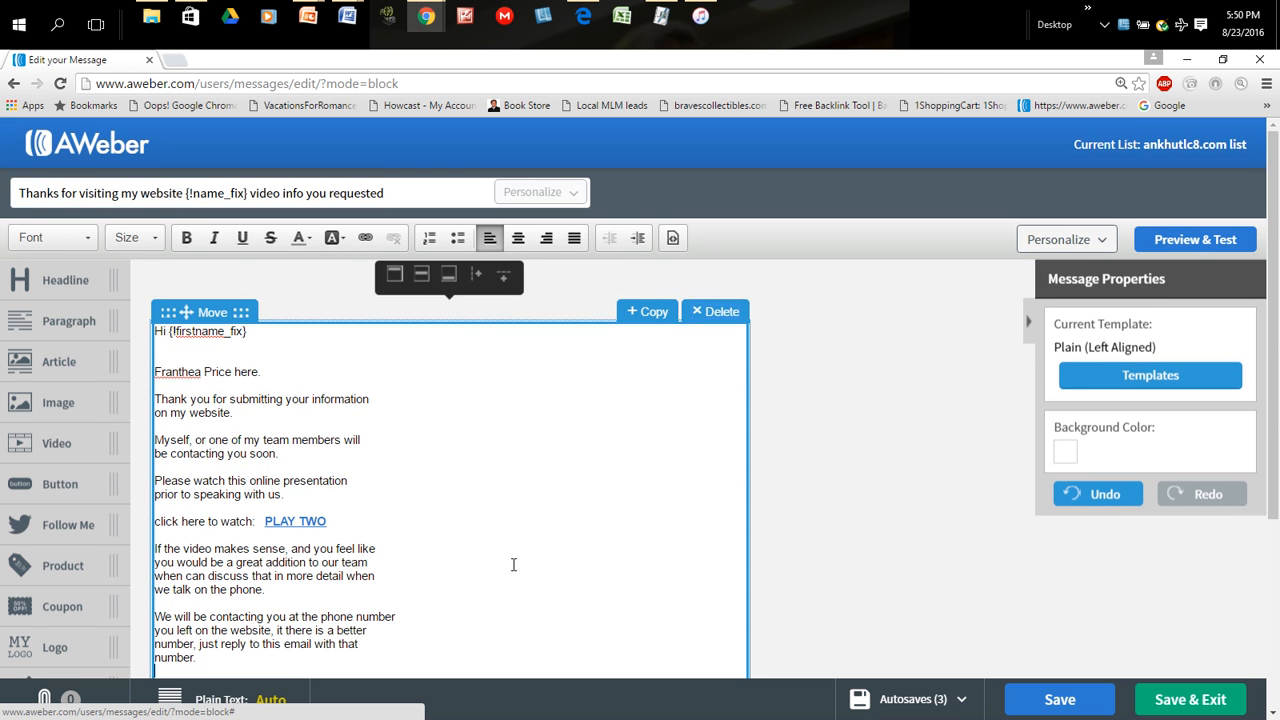
{"action": "scroll", "coordinate": [513, 565], "scroll_direction": "down", "scroll_amount": 2}
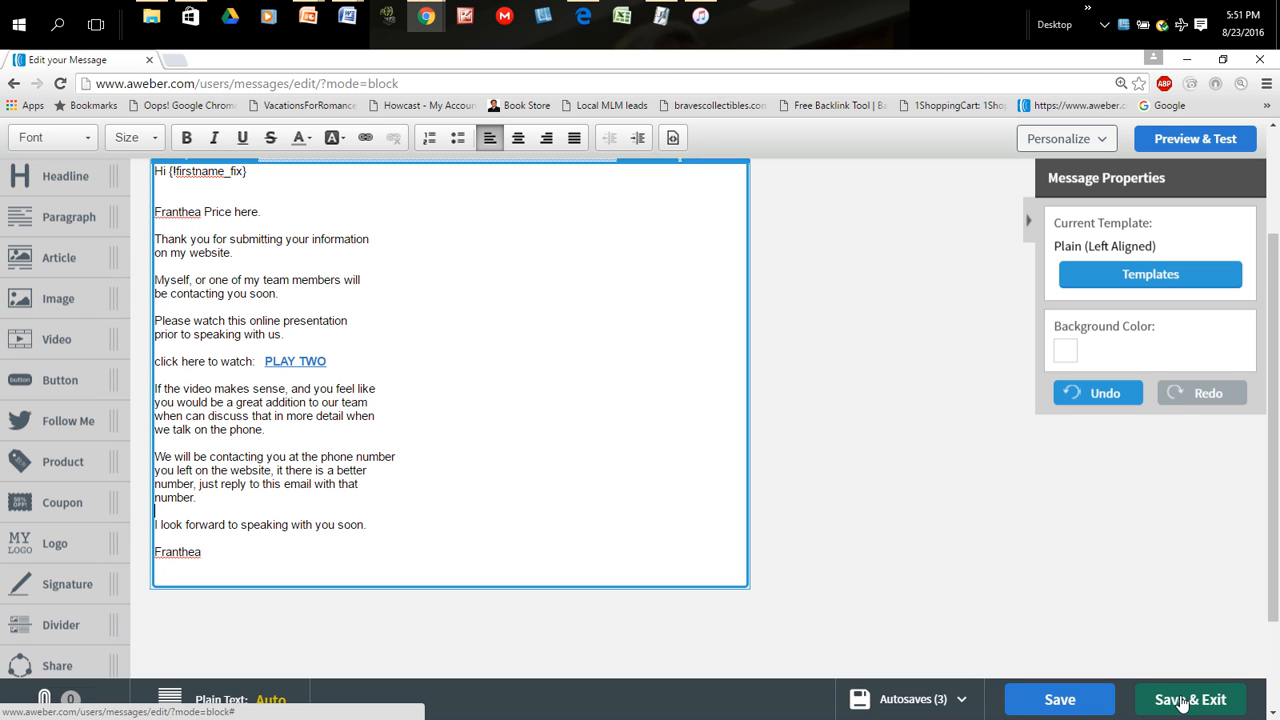
{"action": "scroll", "coordinate": [559, 357], "scroll_direction": "up", "scroll_amount": 2}
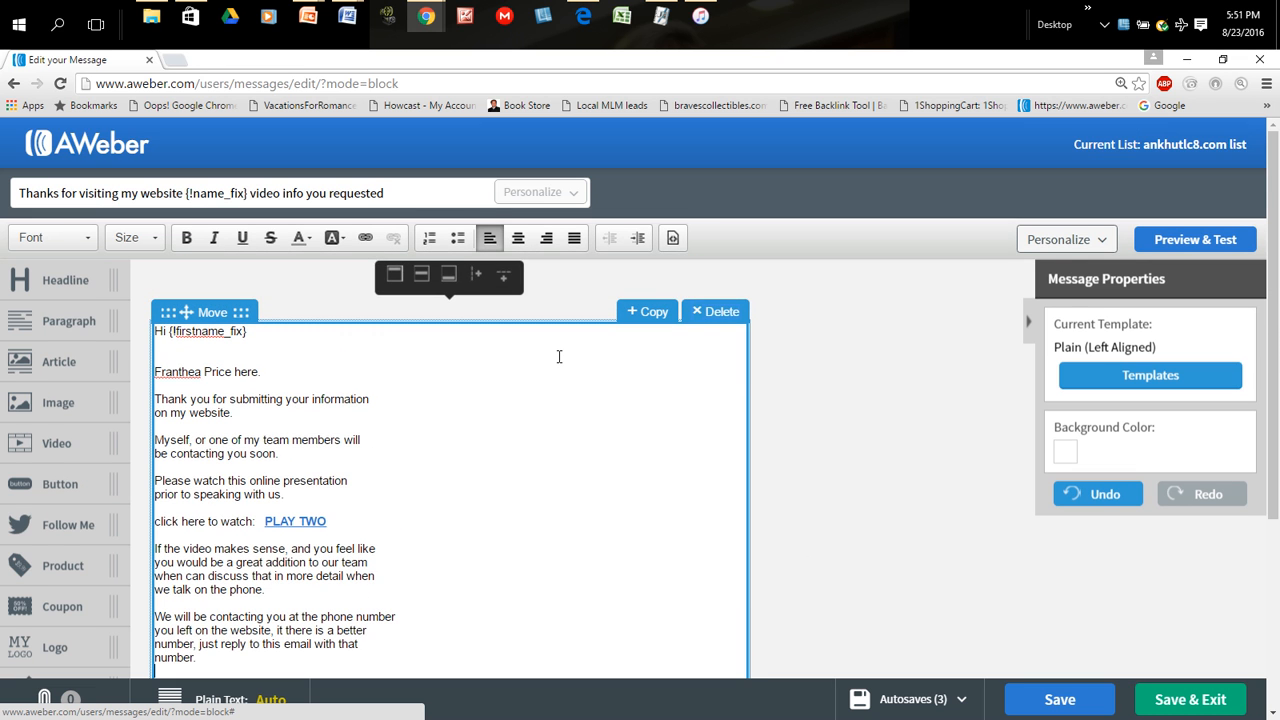
{"action": "scroll", "coordinate": [559, 357], "scroll_direction": "down", "scroll_amount": 2}
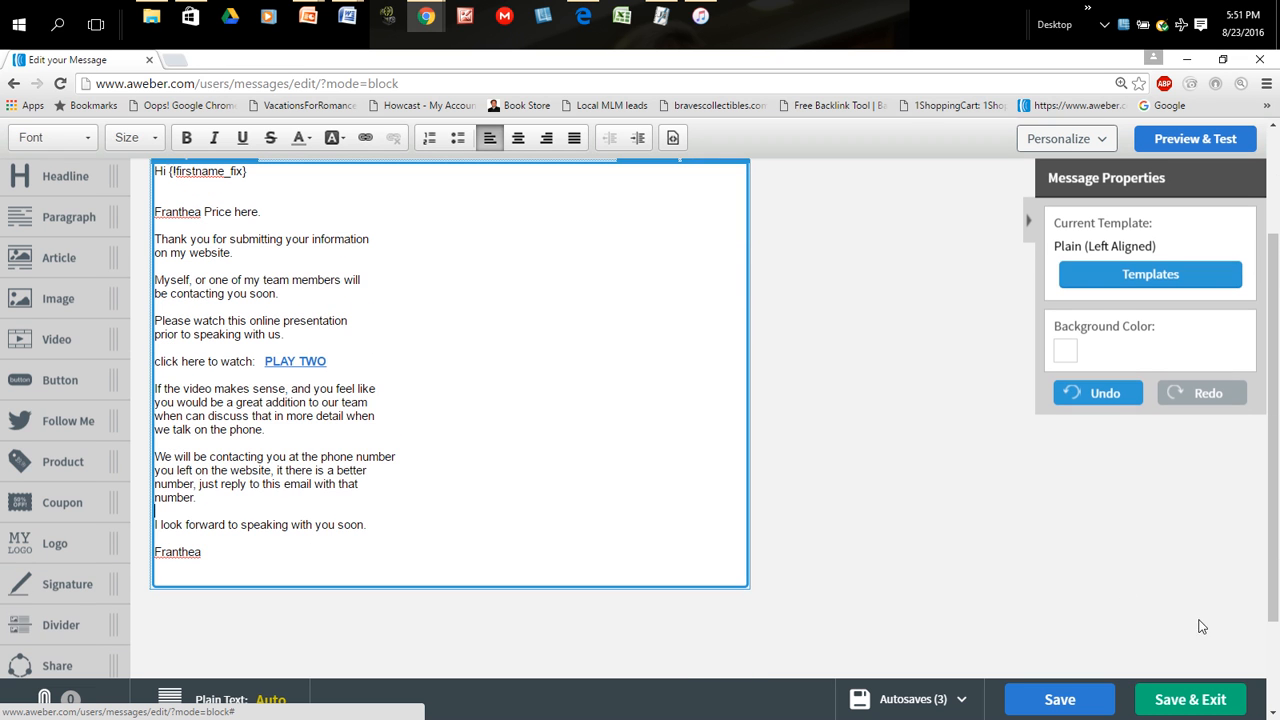
- Save and exit the message, and add the draft to the follow-up series with website link click tracking enabled
{"action": "left_click", "coordinate": [1188, 700]}
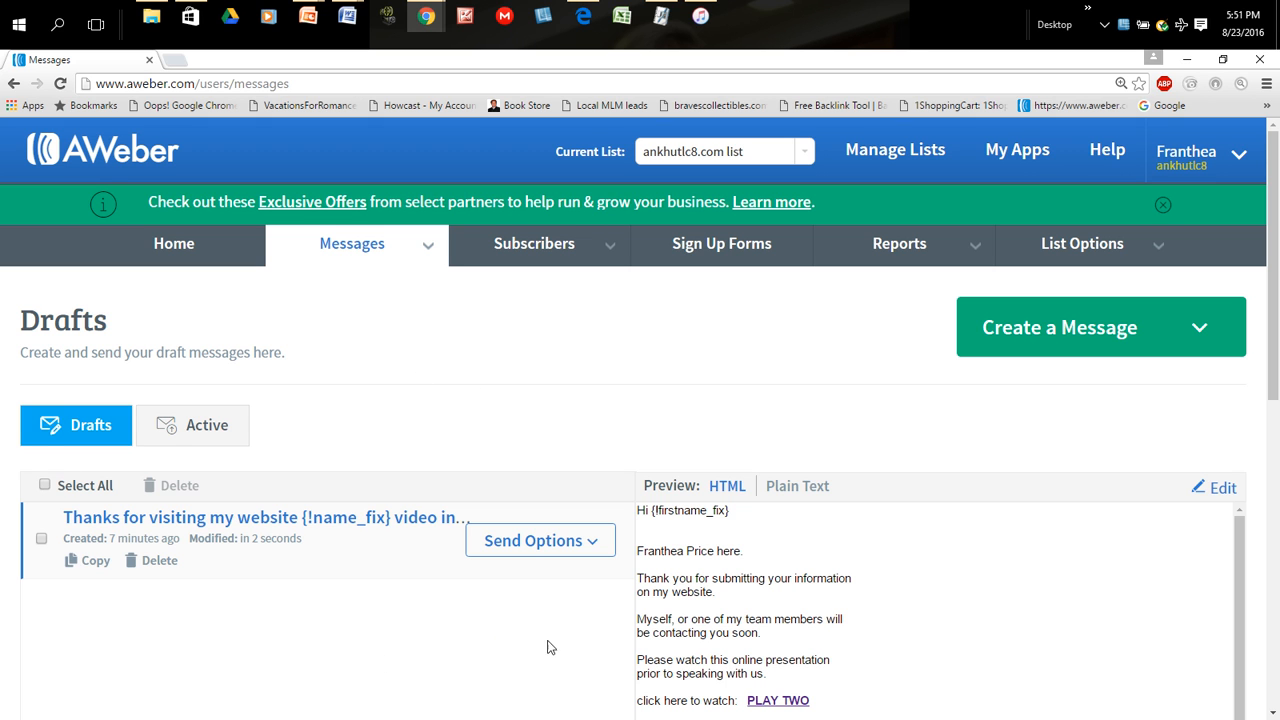
{"action": "left_click", "coordinate": [594, 546]}
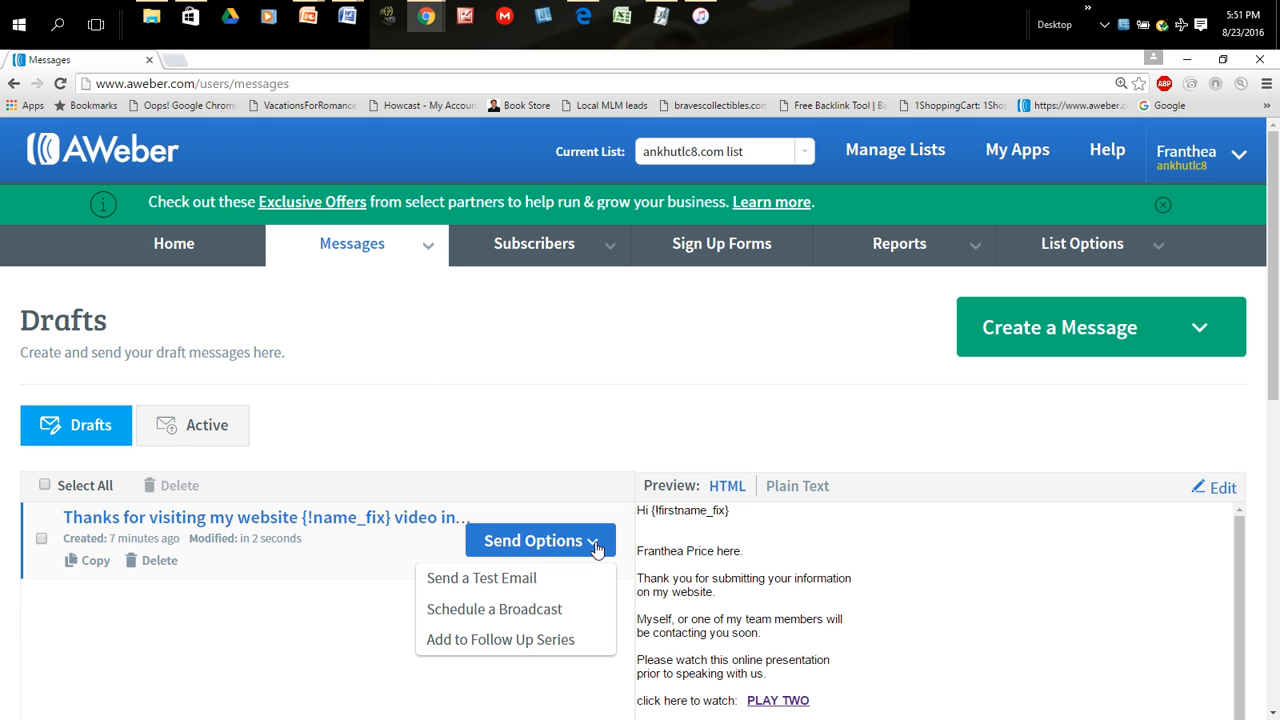
{"action": "left_click", "coordinate": [476, 648]}
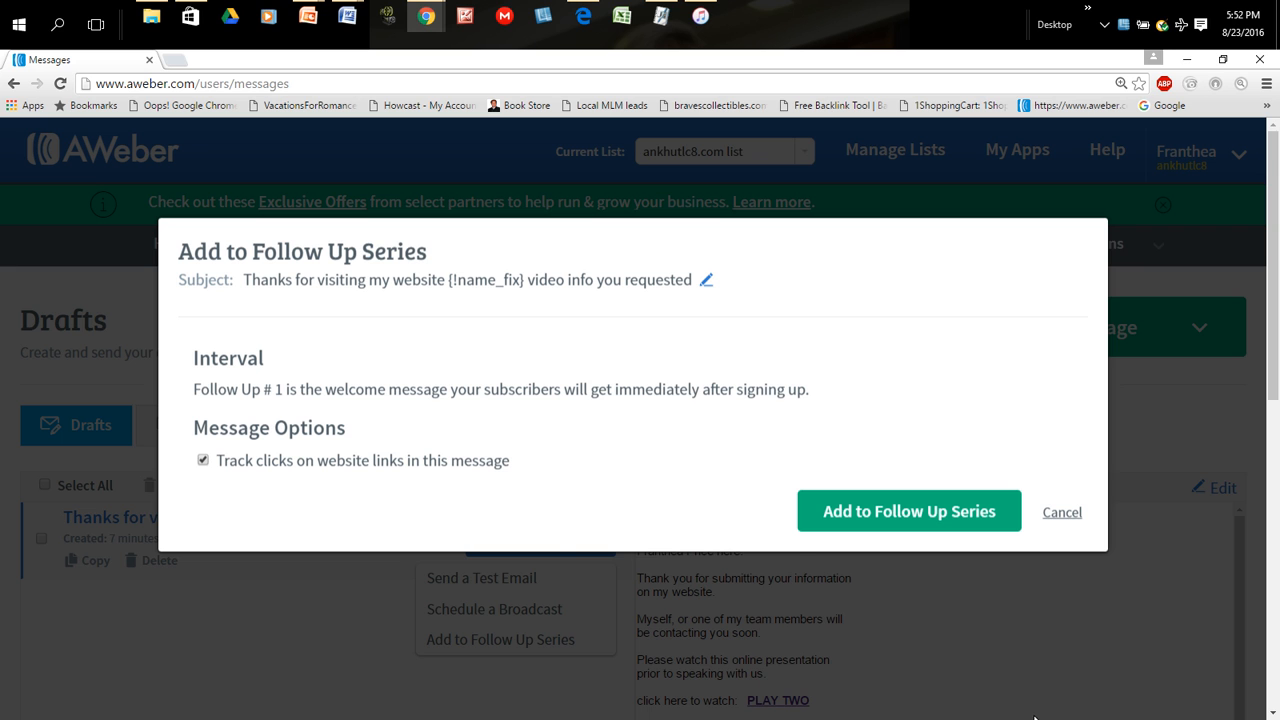
{"action": "left_click", "coordinate": [866, 514]}
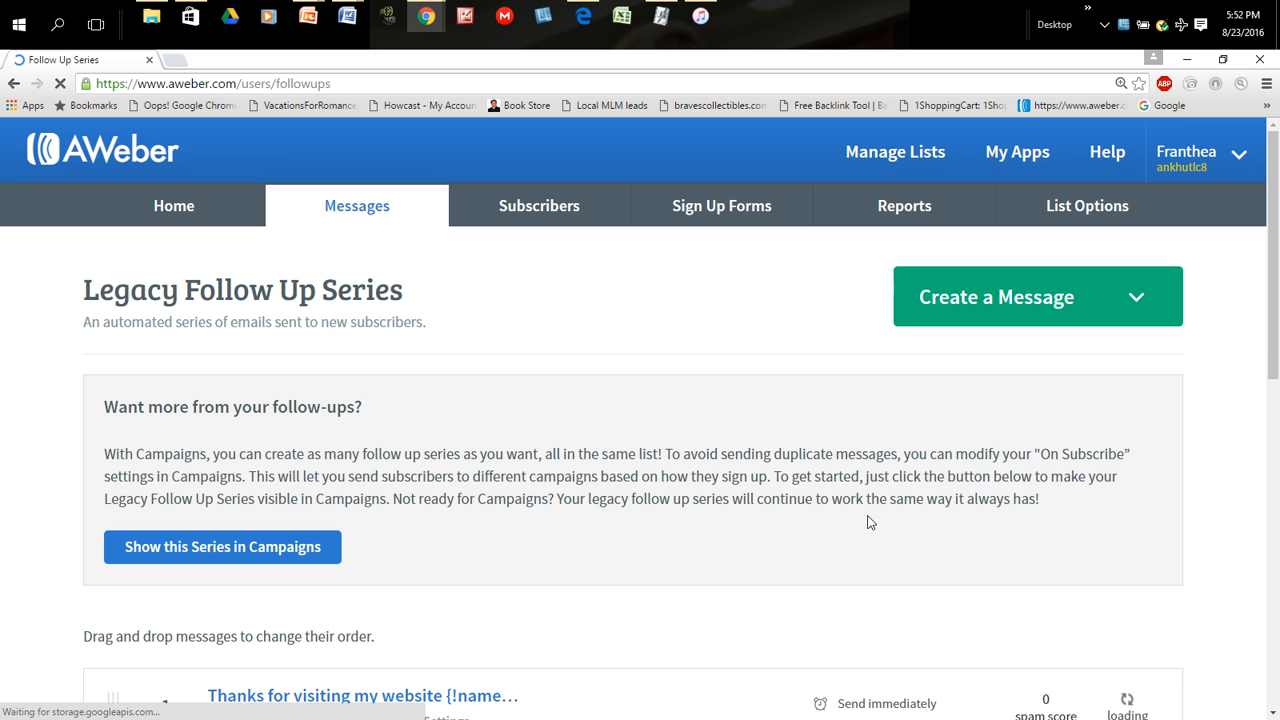
- Examine the Legacy Follow Up Series page, including the added message's send timing and the campaign sharing options
{"action": "scroll", "coordinate": [766, 584], "scroll_direction": "down", "scroll_amount": 1}
{"action": "scroll", "coordinate": [766, 584], "scroll_direction": "down", "scroll_amount": 2}
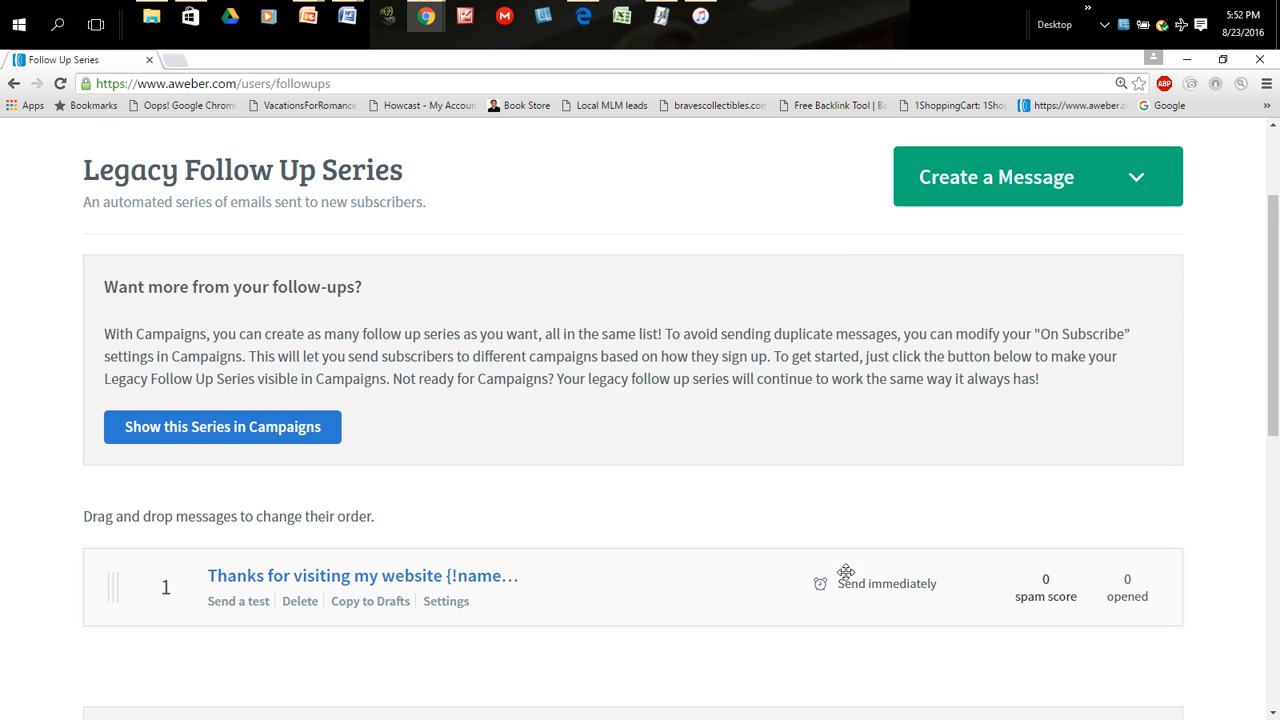
{"action": "scroll", "coordinate": [773, 594], "scroll_direction": "down", "scroll_amount": 1}
{"action": "scroll", "coordinate": [773, 594], "scroll_direction": "down", "scroll_amount": 2}
{"action": "scroll", "coordinate": [773, 594], "scroll_direction": "down", "scroll_amount": 1}
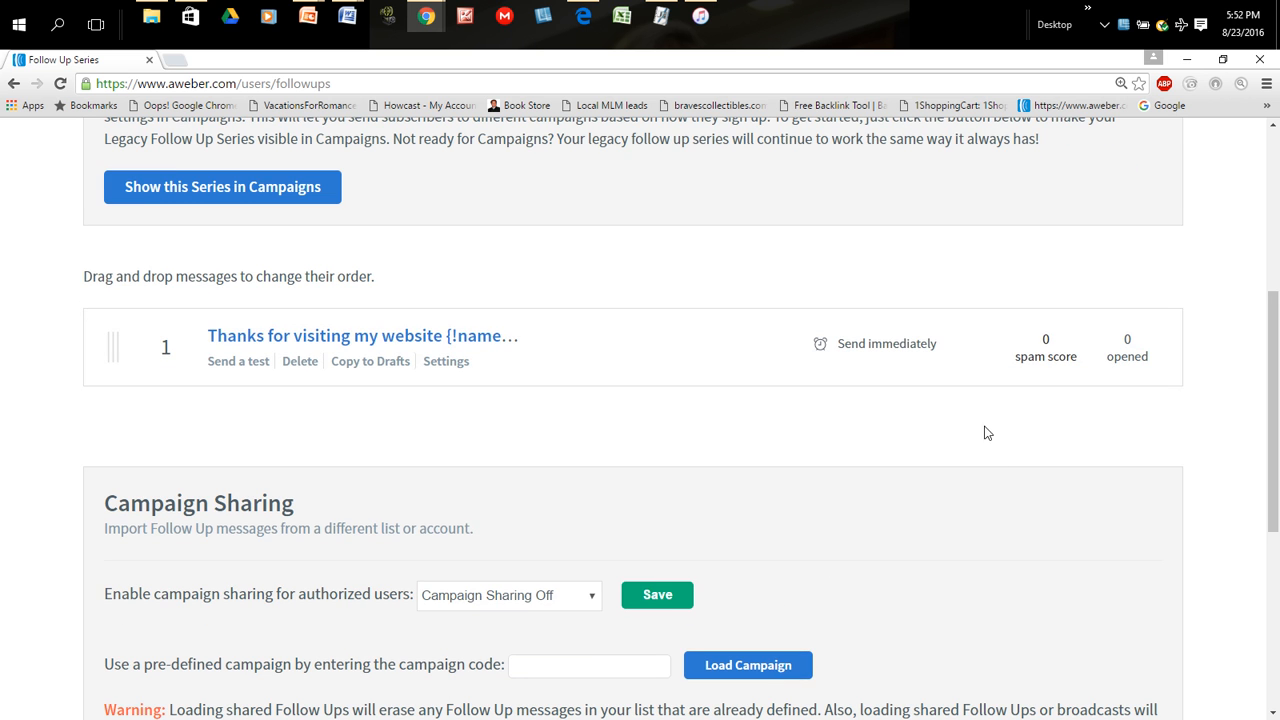
{"action": "scroll", "coordinate": [933, 468], "scroll_direction": "down", "scroll_amount": 2}
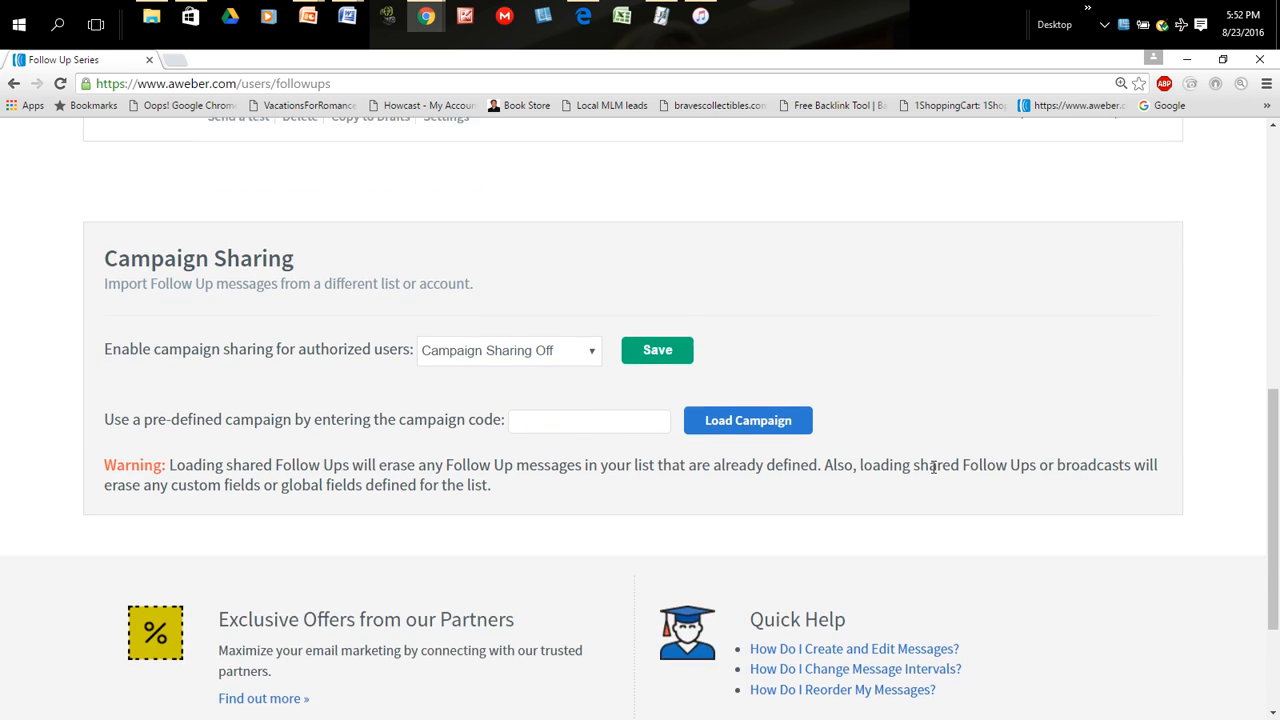
{"action": "scroll", "coordinate": [933, 468], "scroll_direction": "down", "scroll_amount": 2}
{"action": "scroll", "coordinate": [933, 468], "scroll_direction": "up", "scroll_amount": 4}
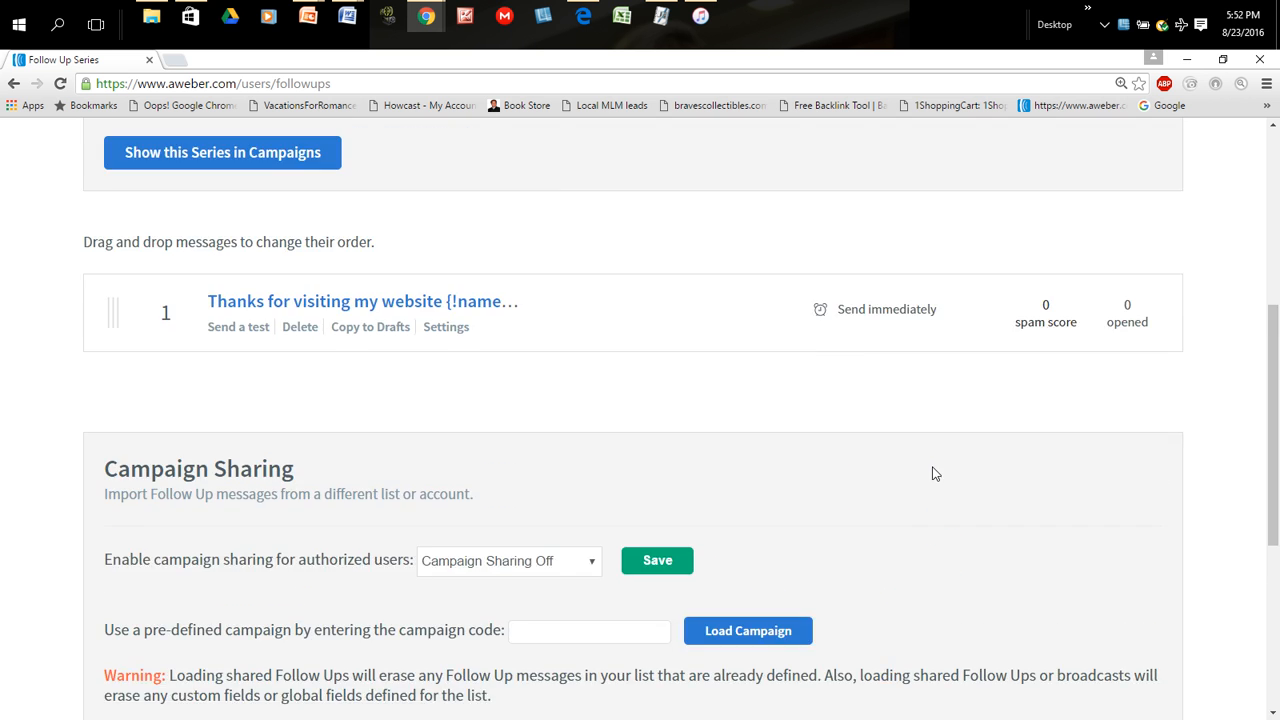
{"action": "scroll", "coordinate": [922, 538], "scroll_direction": "up", "scroll_amount": 2}
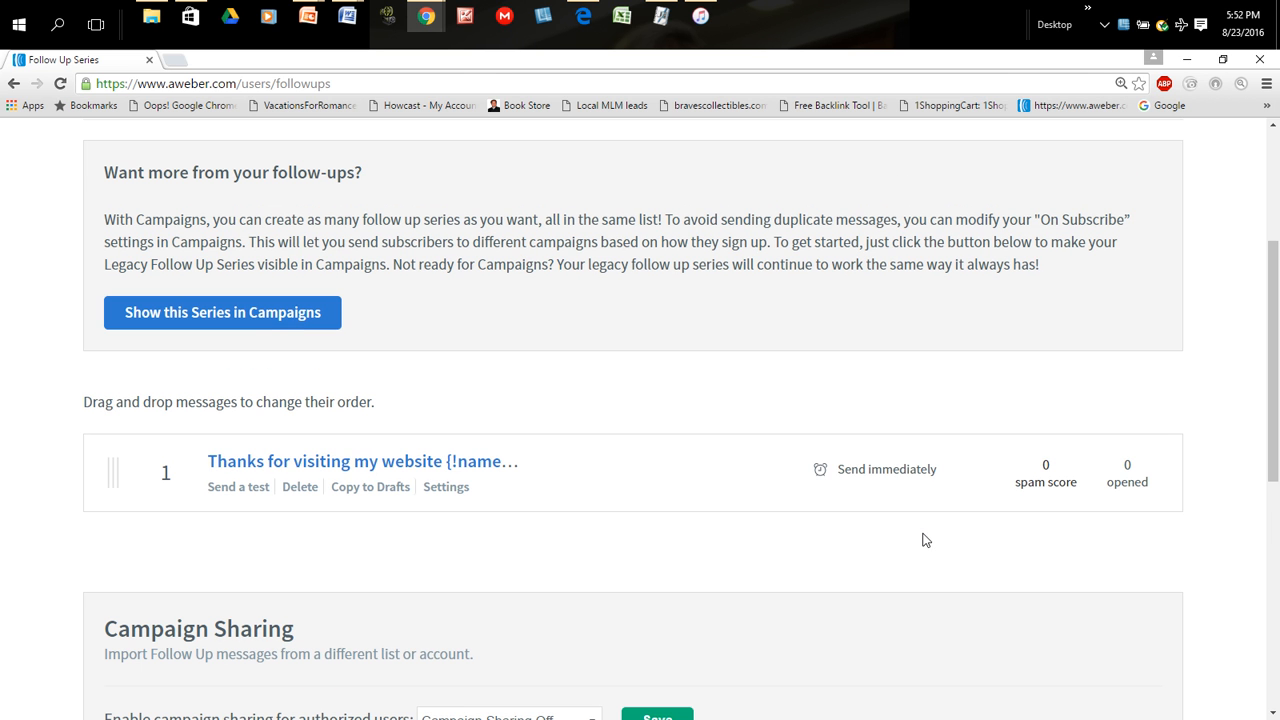
{"action": "scroll", "coordinate": [733, 606], "scroll_direction": "up", "scroll_amount": 2}
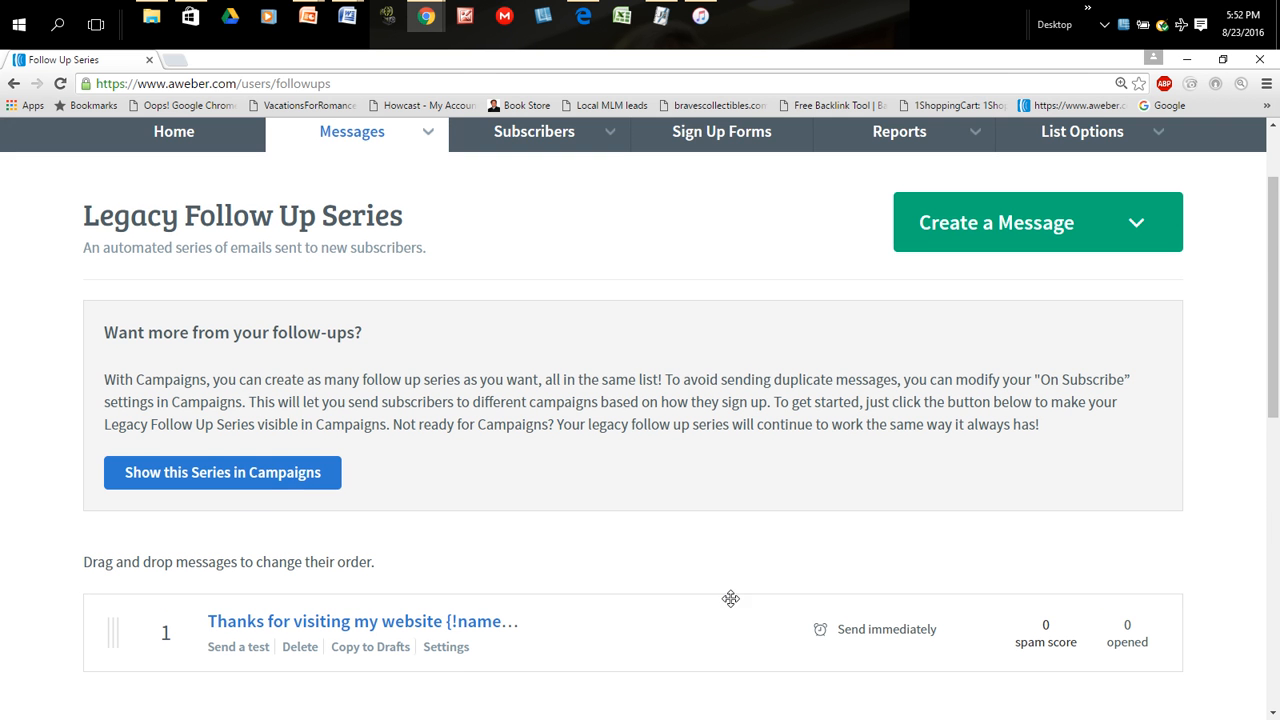
{"action": "scroll", "coordinate": [731, 598], "scroll_direction": "up", "scroll_amount": 1}
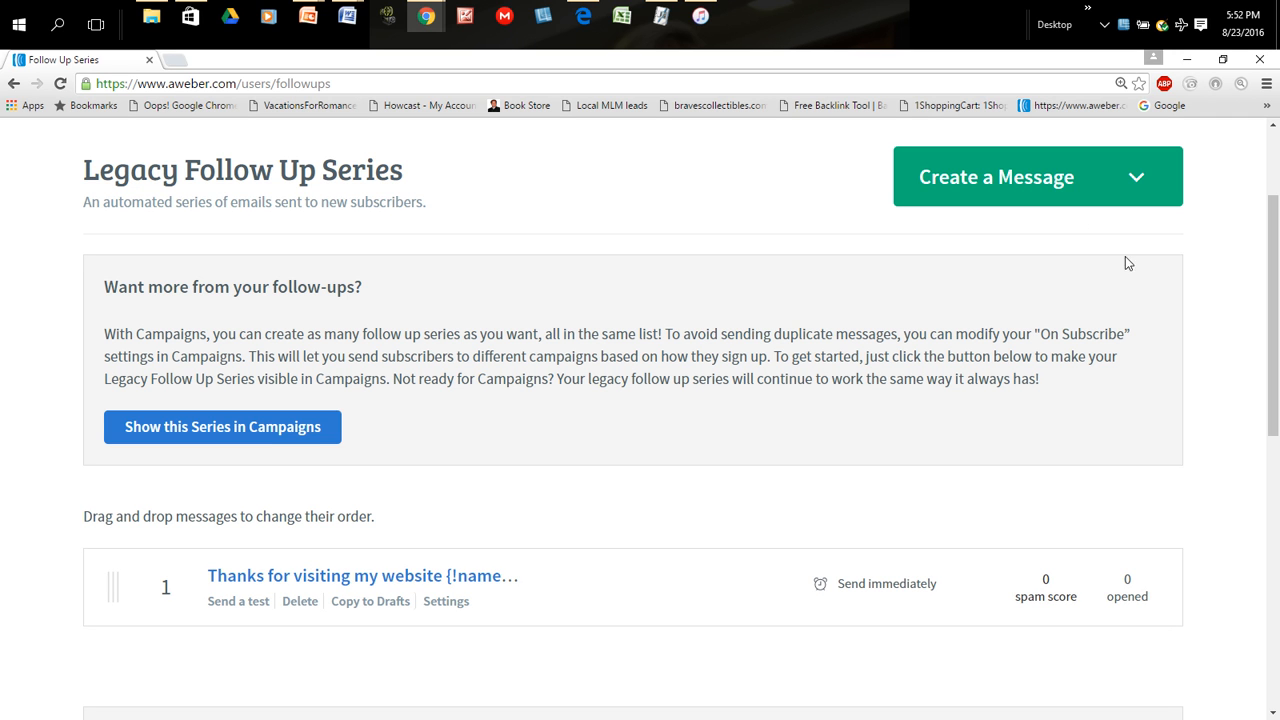
- Look at the editor types offered for creating another follow-up message, and close the list without choosing one
{"action": "left_click", "coordinate": [1001, 190]}
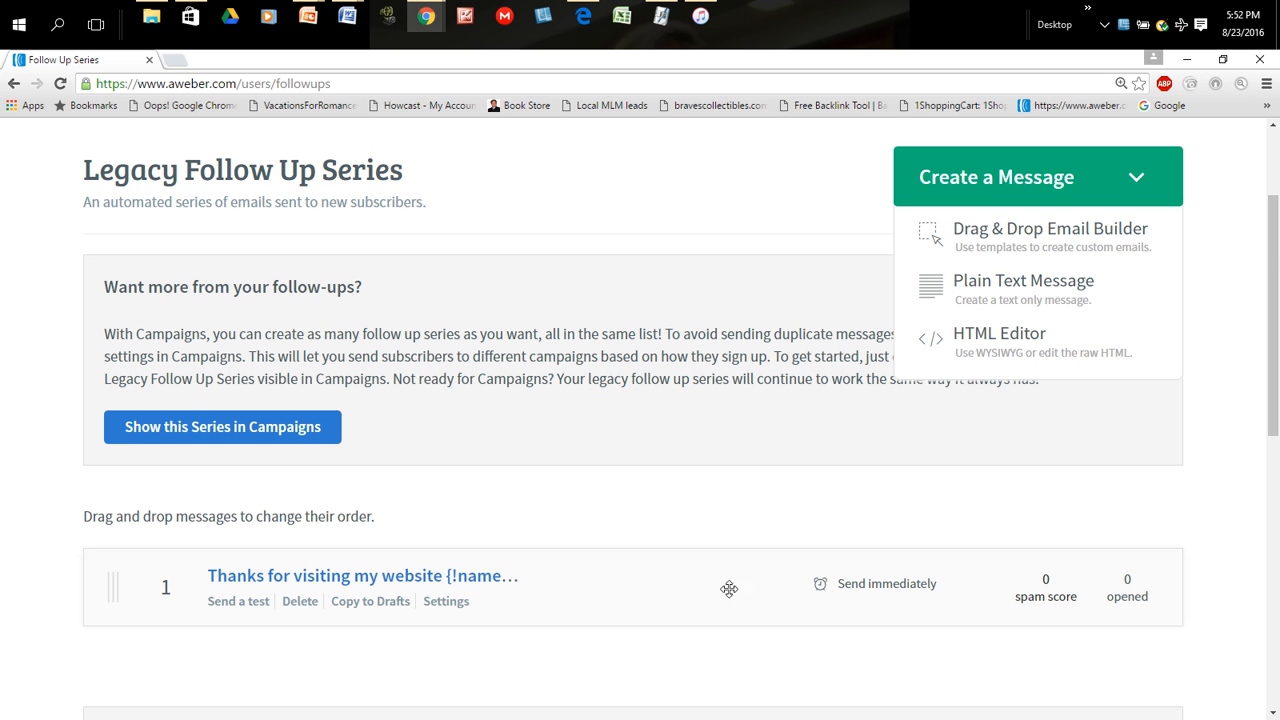
{"action": "scroll", "coordinate": [600, 510], "scroll_direction": "down", "scroll_amount": 3}
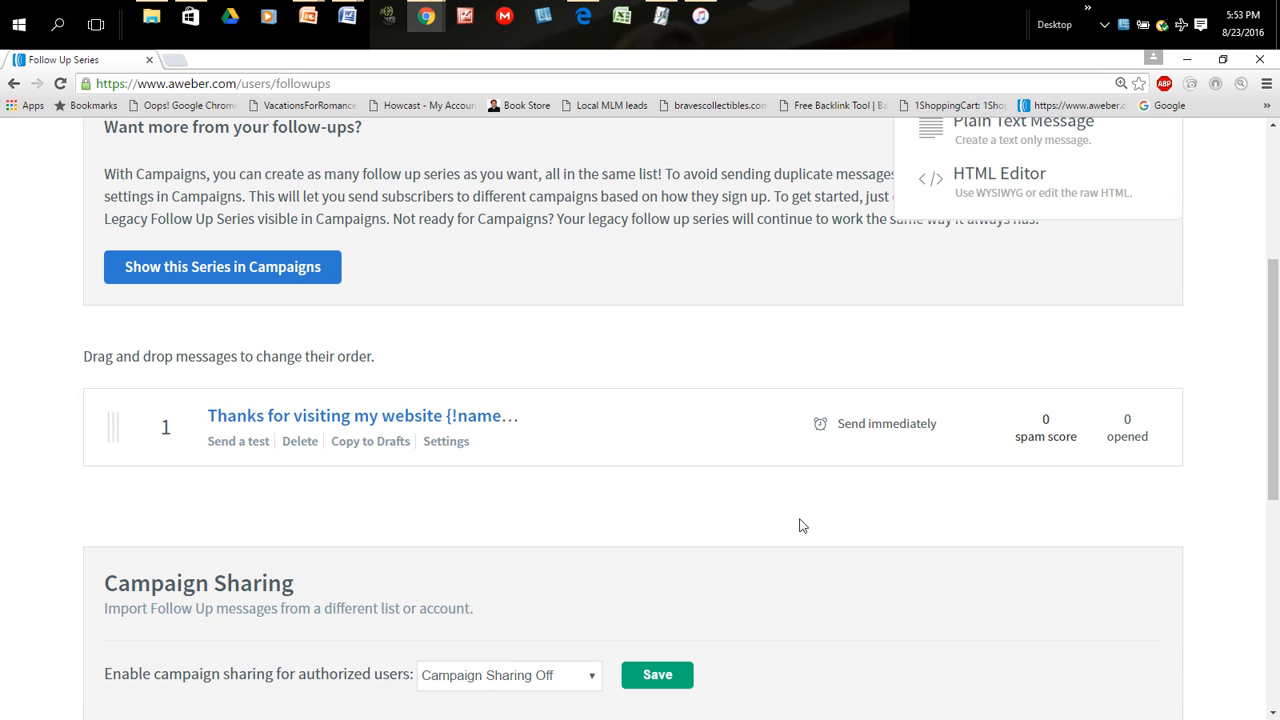
{"action": "scroll", "coordinate": [1151, 403], "scroll_direction": "up", "scroll_amount": 3}
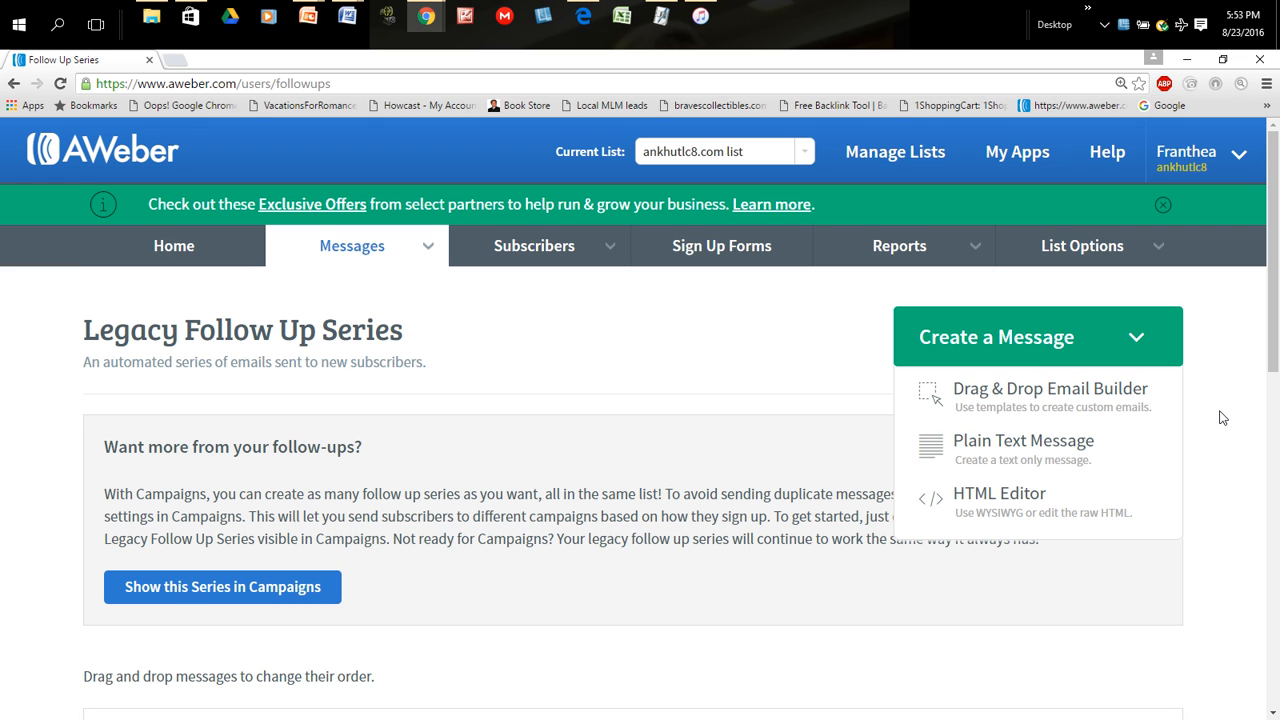
{"action": "left_click", "coordinate": [1140, 346]}
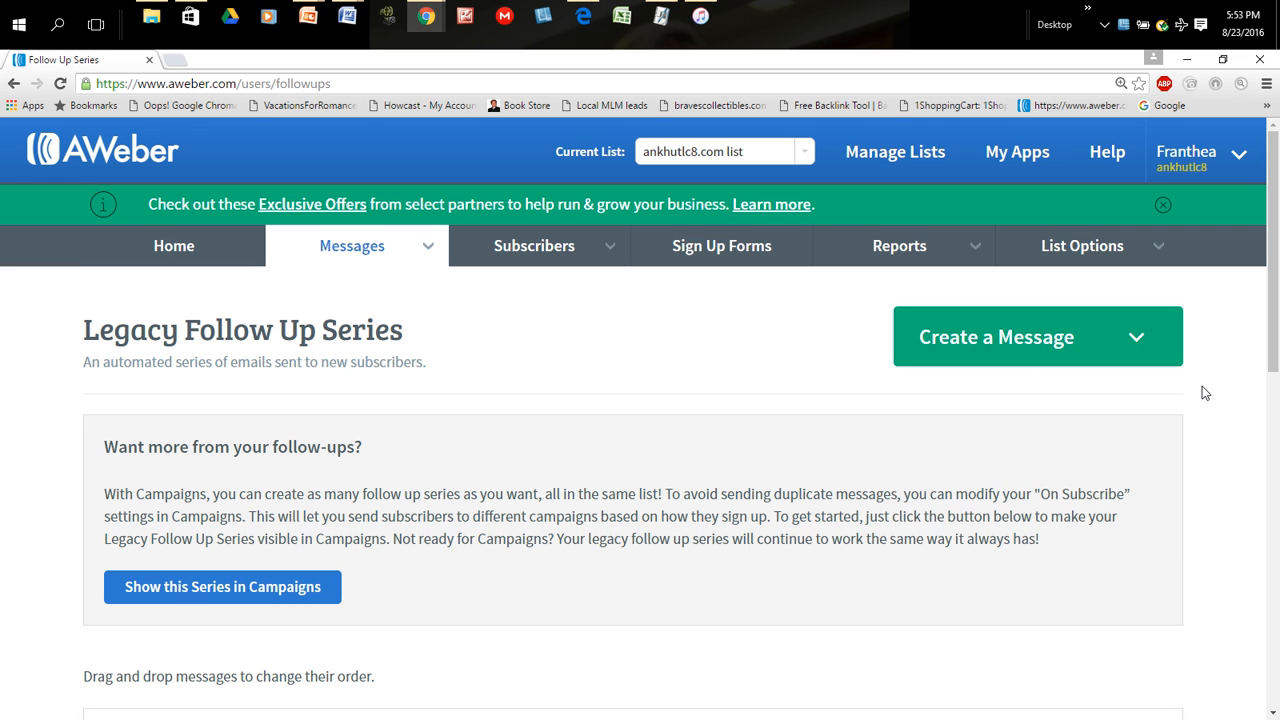
- Make the legacy follow-up series visible in Campaigns
{"action": "scroll", "coordinate": [1205, 500], "scroll_direction": "down", "scroll_amount": 2}
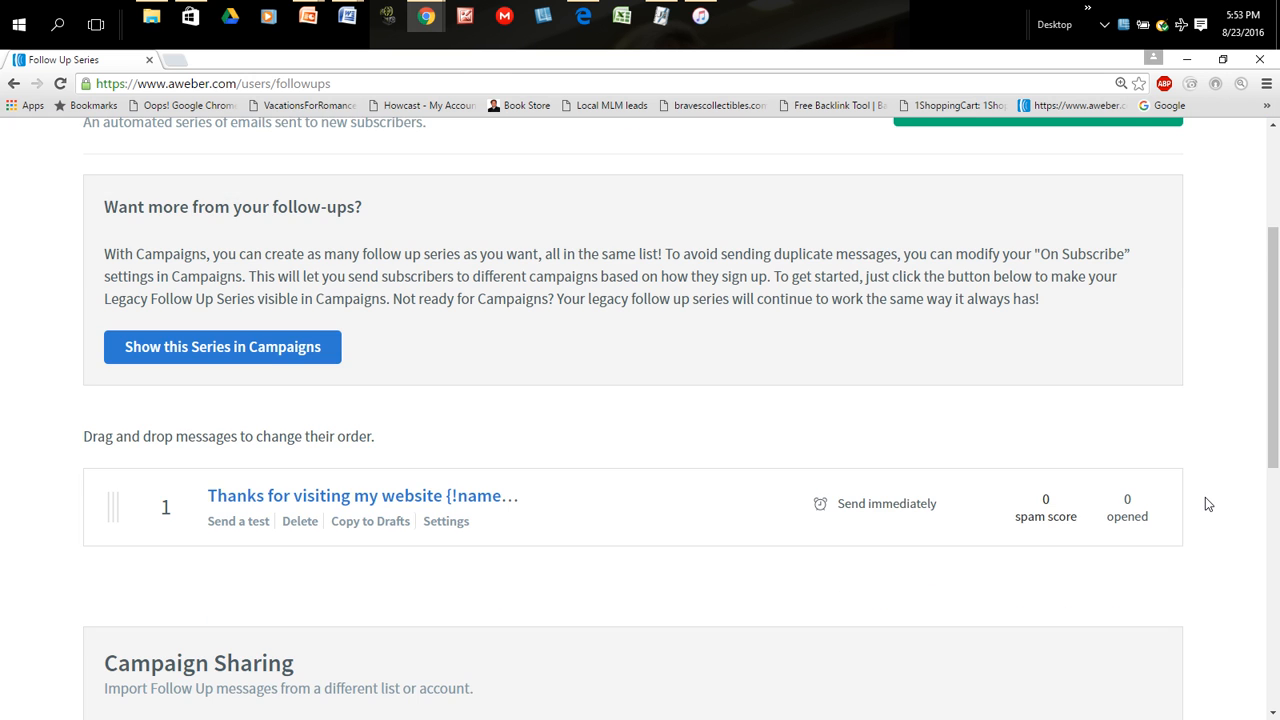
{"action": "scroll", "coordinate": [1205, 503], "scroll_direction": "down", "scroll_amount": 1}
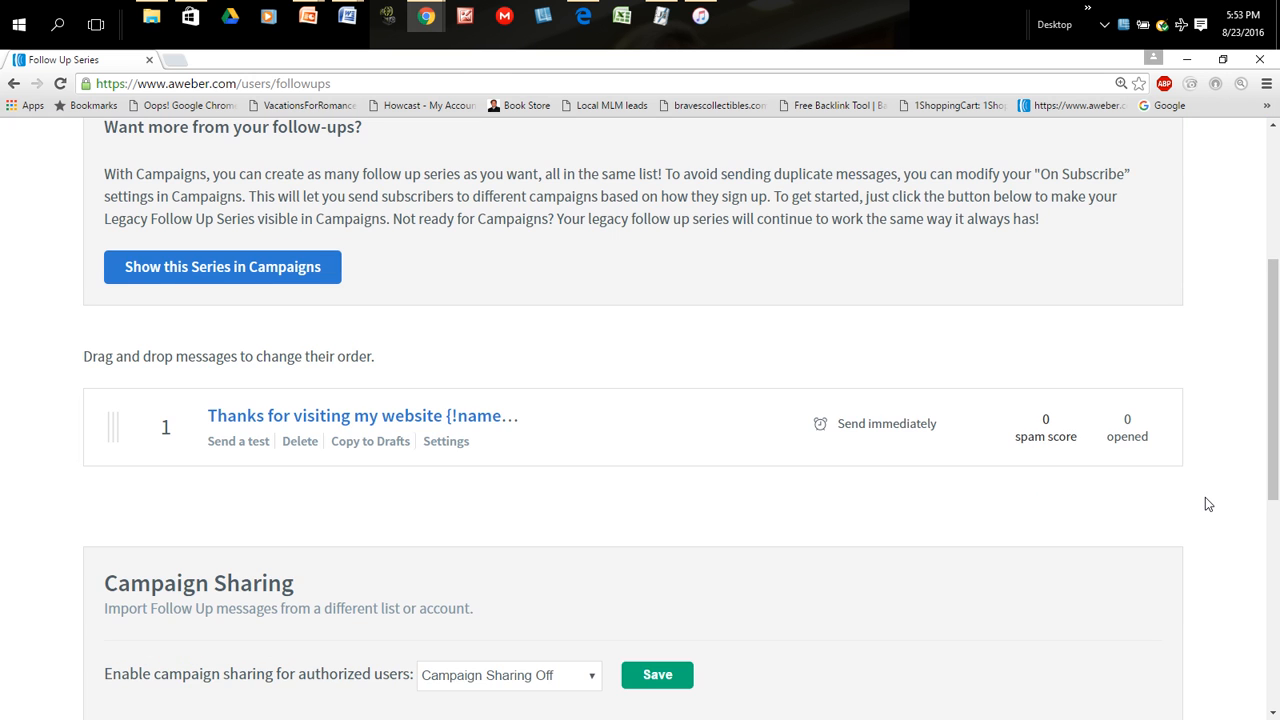
{"action": "scroll", "coordinate": [1205, 503], "scroll_direction": "down", "scroll_amount": 2}
{"action": "scroll", "coordinate": [1205, 503], "scroll_direction": "down", "scroll_amount": 3}
{"action": "scroll", "coordinate": [1205, 497], "scroll_direction": "up", "scroll_amount": 4}
{"action": "scroll", "coordinate": [1205, 497], "scroll_direction": "up", "scroll_amount": 1}
{"action": "left_click", "coordinate": [273, 345]}
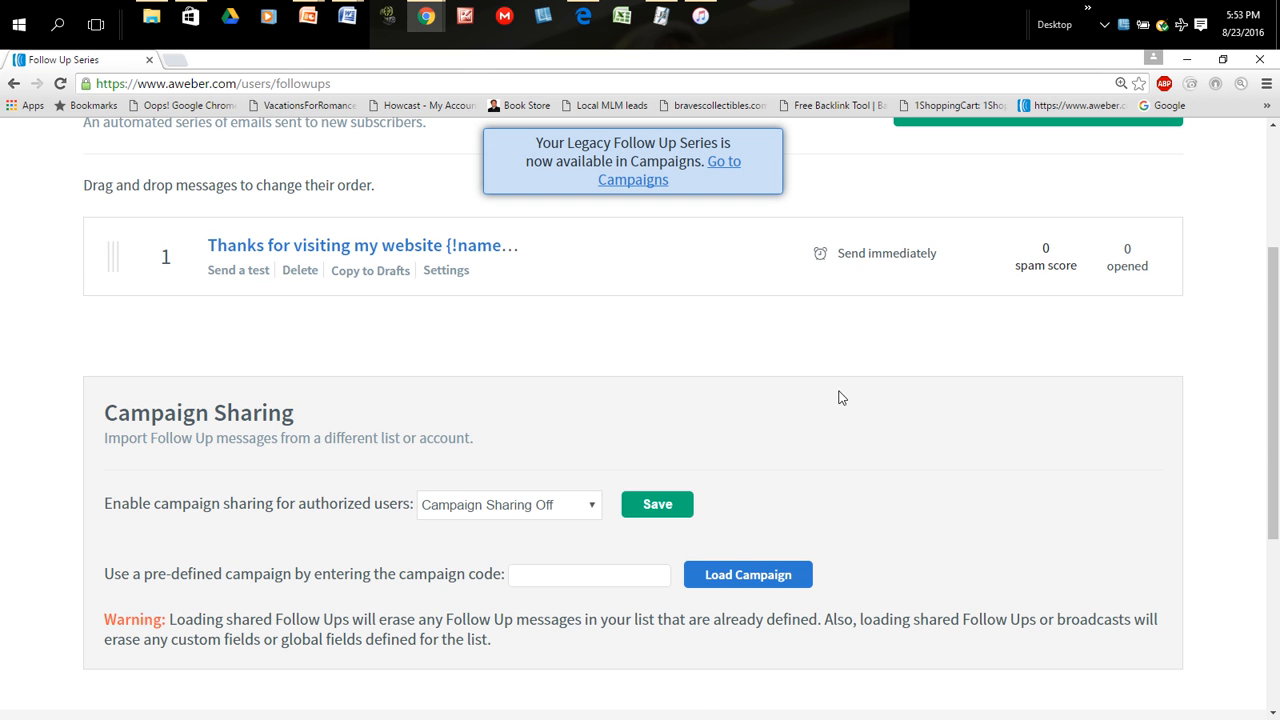
{"action": "scroll", "coordinate": [891, 423], "scroll_direction": "down", "scroll_amount": 1}
{"action": "scroll", "coordinate": [98, 365], "scroll_direction": "up", "scroll_amount": 3}
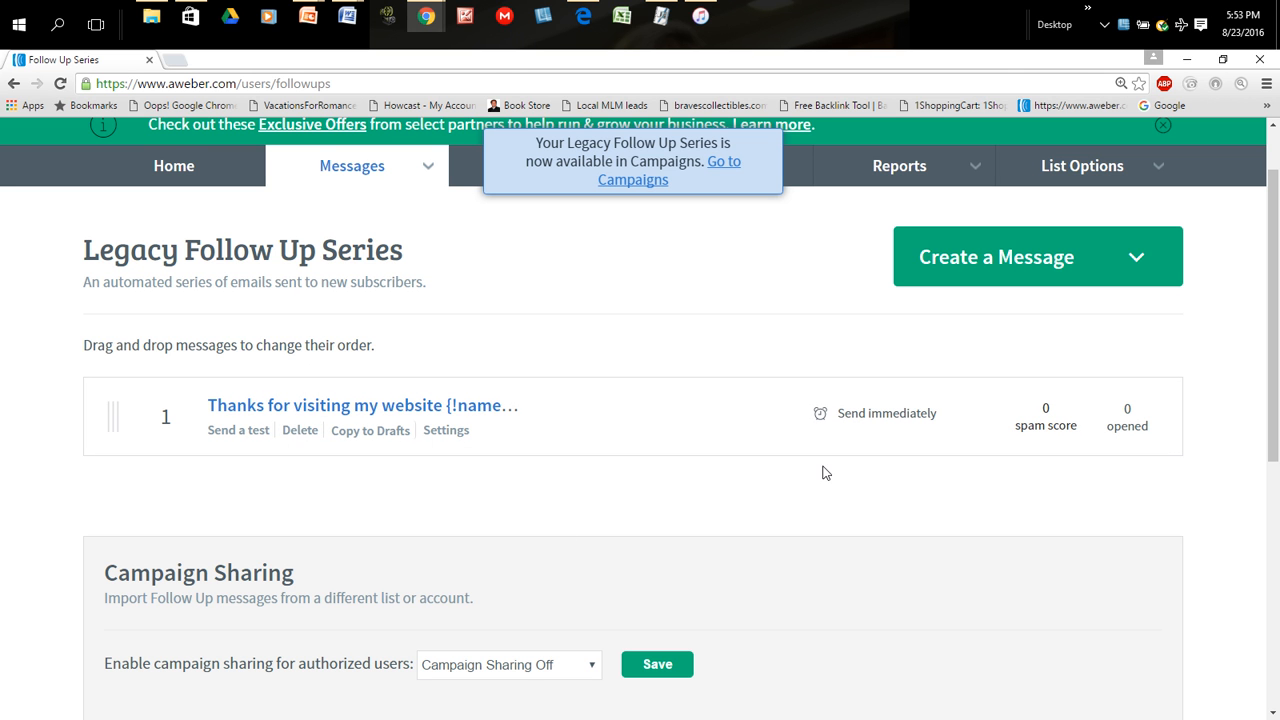
{"action": "scroll", "coordinate": [570, 495], "scroll_direction": "down", "scroll_amount": 5}
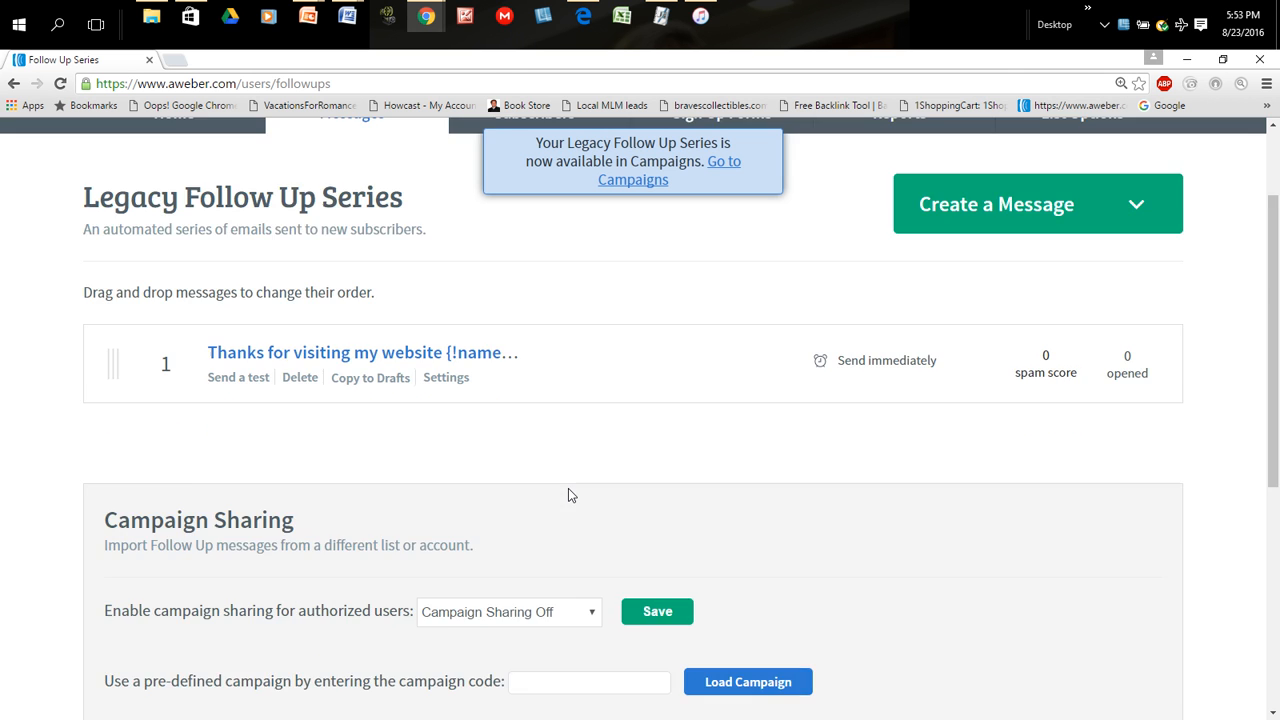
{"action": "scroll", "coordinate": [570, 495], "scroll_direction": "up", "scroll_amount": 5}
{"action": "scroll", "coordinate": [570, 495], "scroll_direction": "up", "scroll_amount": 1}
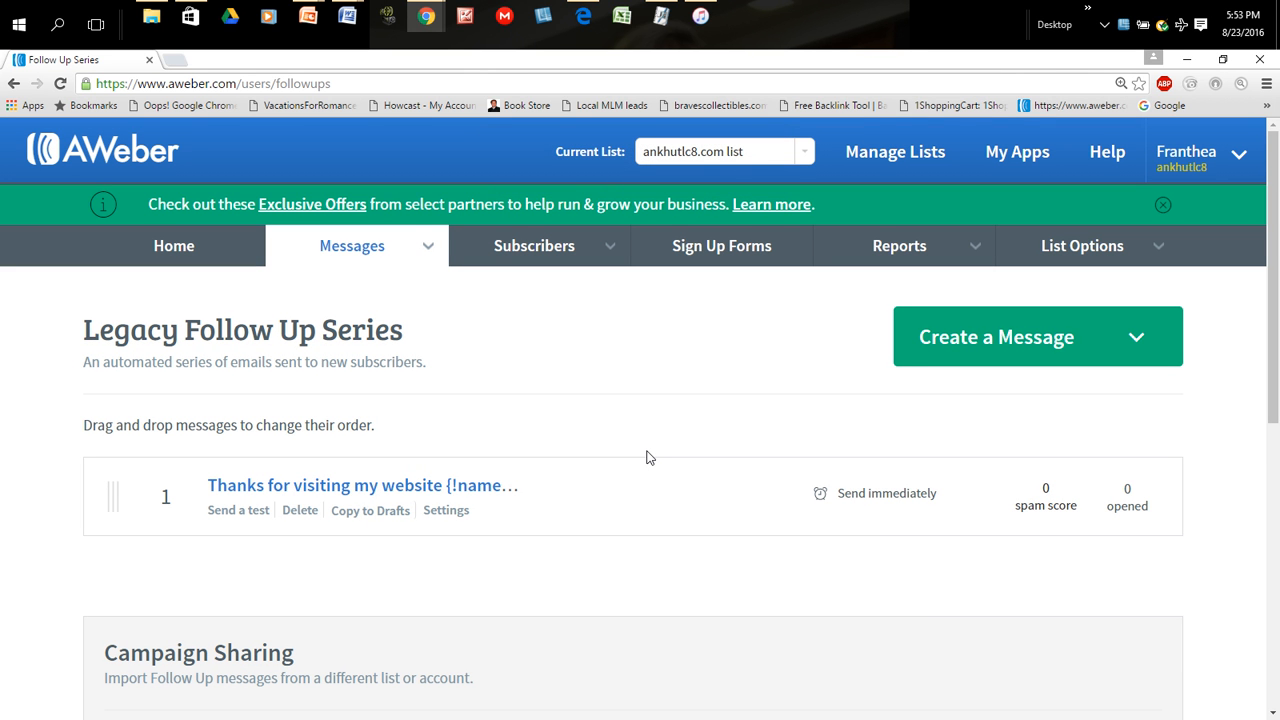
- Open the options of the ankhutlc8.com list and review its basic information, contact address and notification settings
{"action": "scroll", "coordinate": [646, 455], "scroll_direction": "down", "scroll_amount": 1}
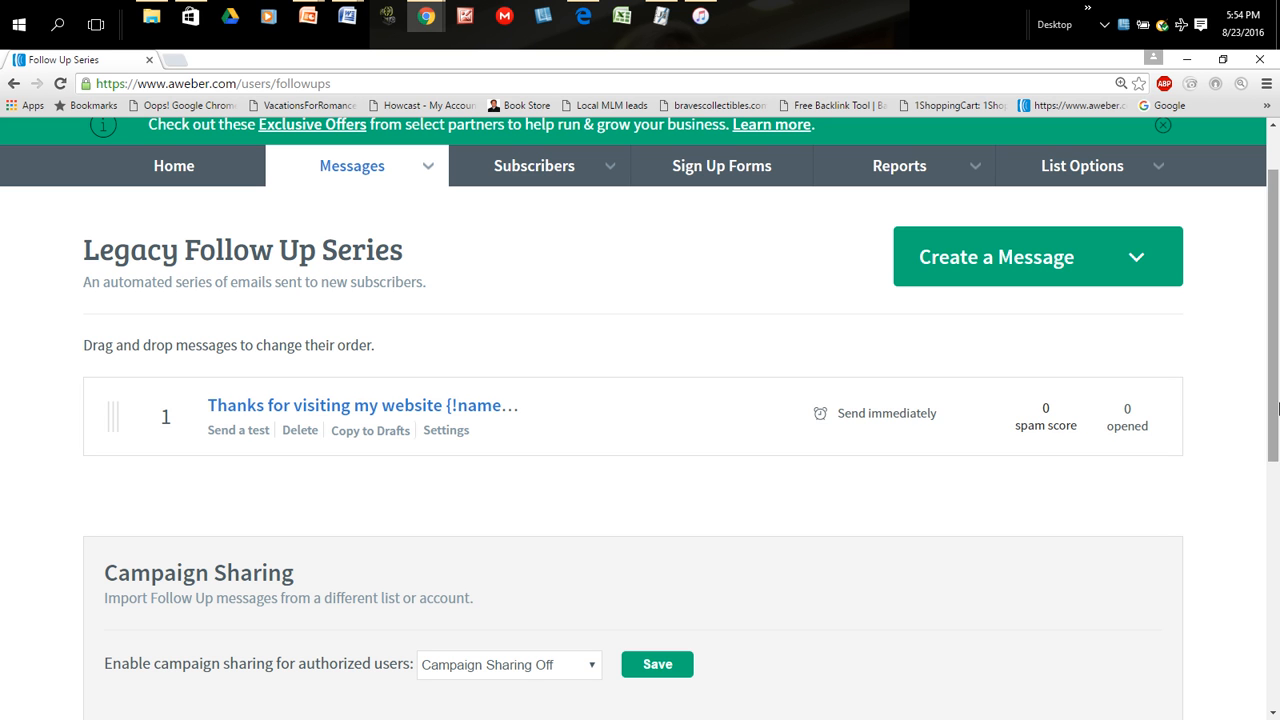
{"action": "mouse_move", "coordinate": [1128, 170]}
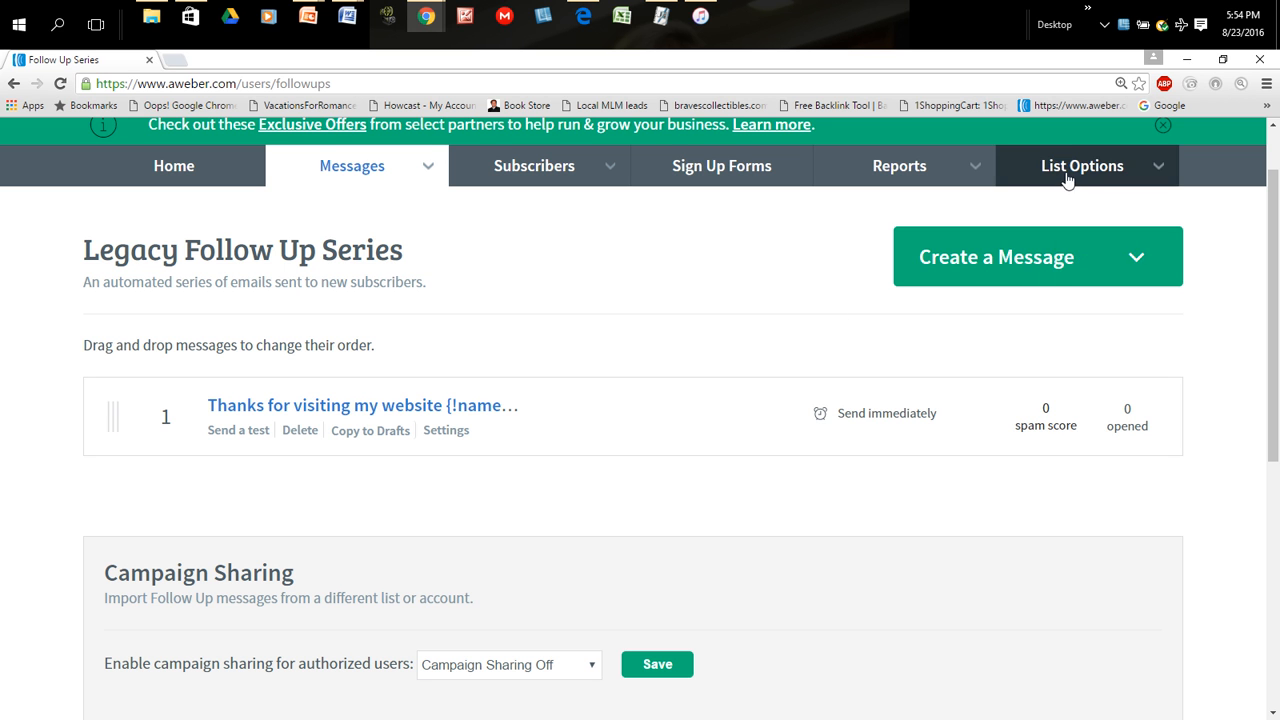
{"action": "scroll", "coordinate": [723, 376], "scroll_direction": "up", "scroll_amount": 1}
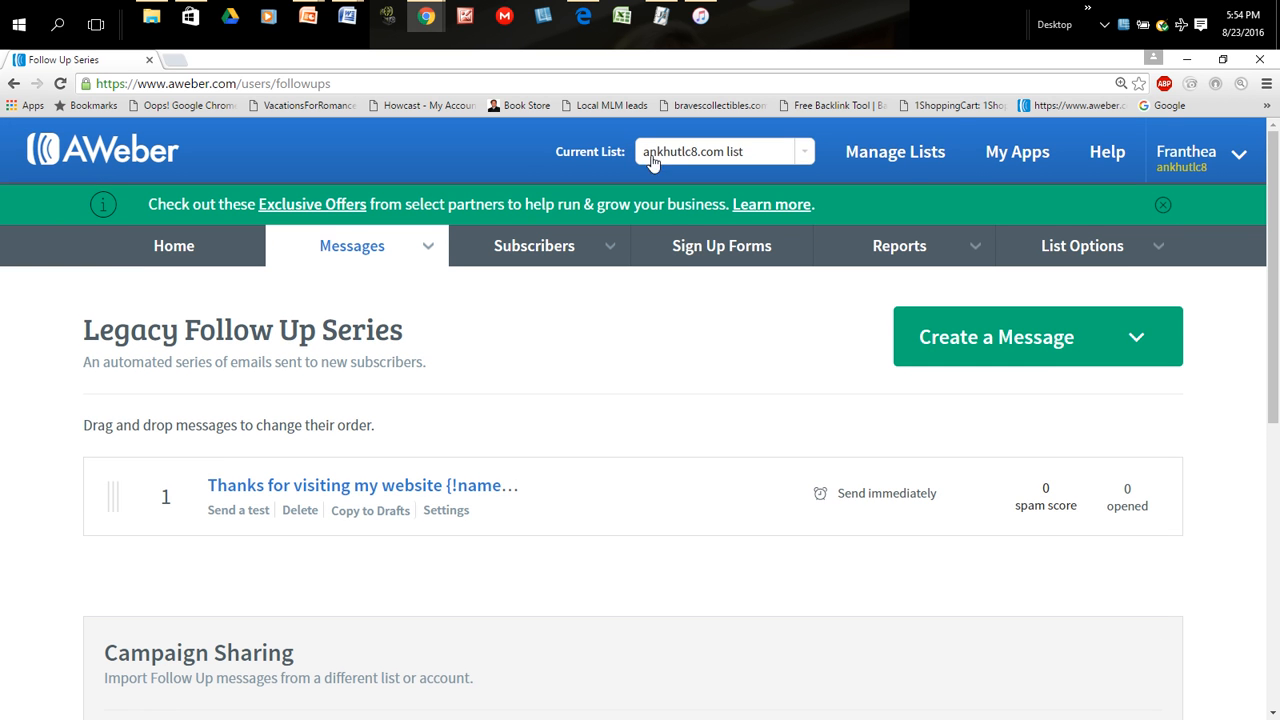
{"action": "scroll", "coordinate": [1203, 360], "scroll_direction": "down", "scroll_amount": 1}
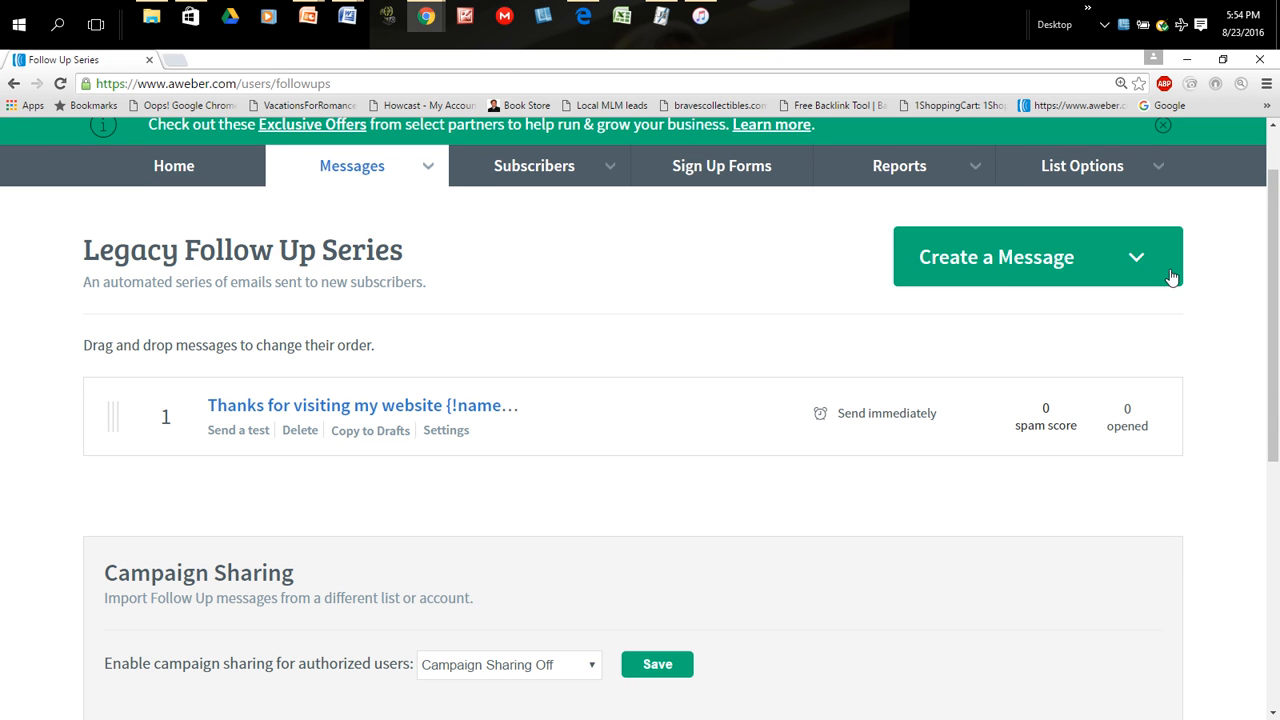
{"action": "left_click", "coordinate": [1057, 206]}
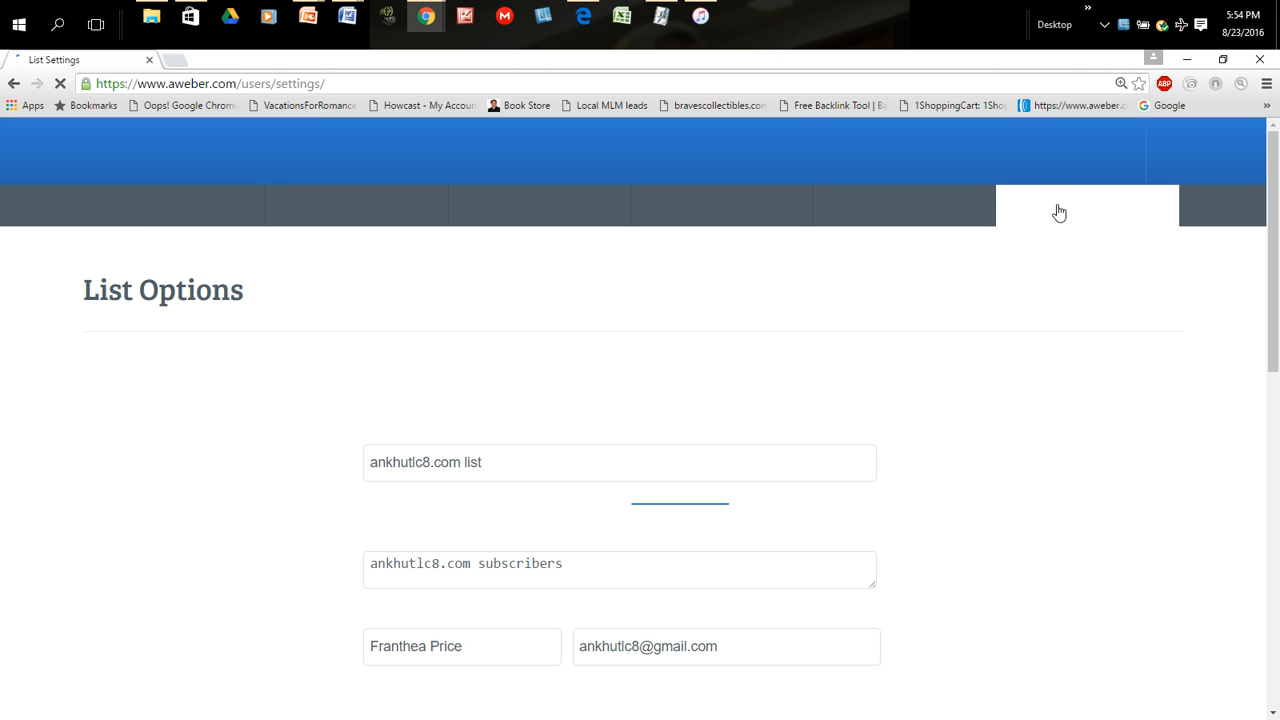
{"action": "scroll", "coordinate": [975, 392], "scroll_direction": "down", "scroll_amount": 4}
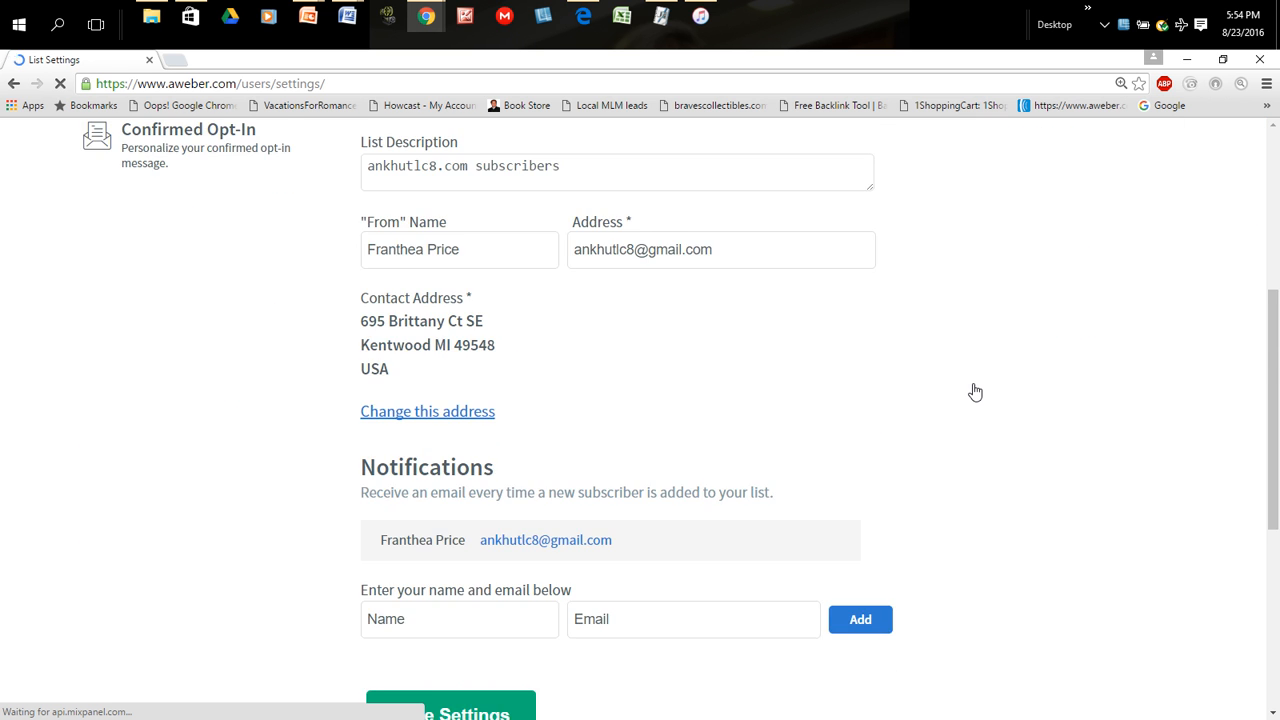
{"action": "scroll", "coordinate": [975, 392], "scroll_direction": "down", "scroll_amount": 4}
{"action": "scroll", "coordinate": [975, 390], "scroll_direction": "up", "scroll_amount": 3}
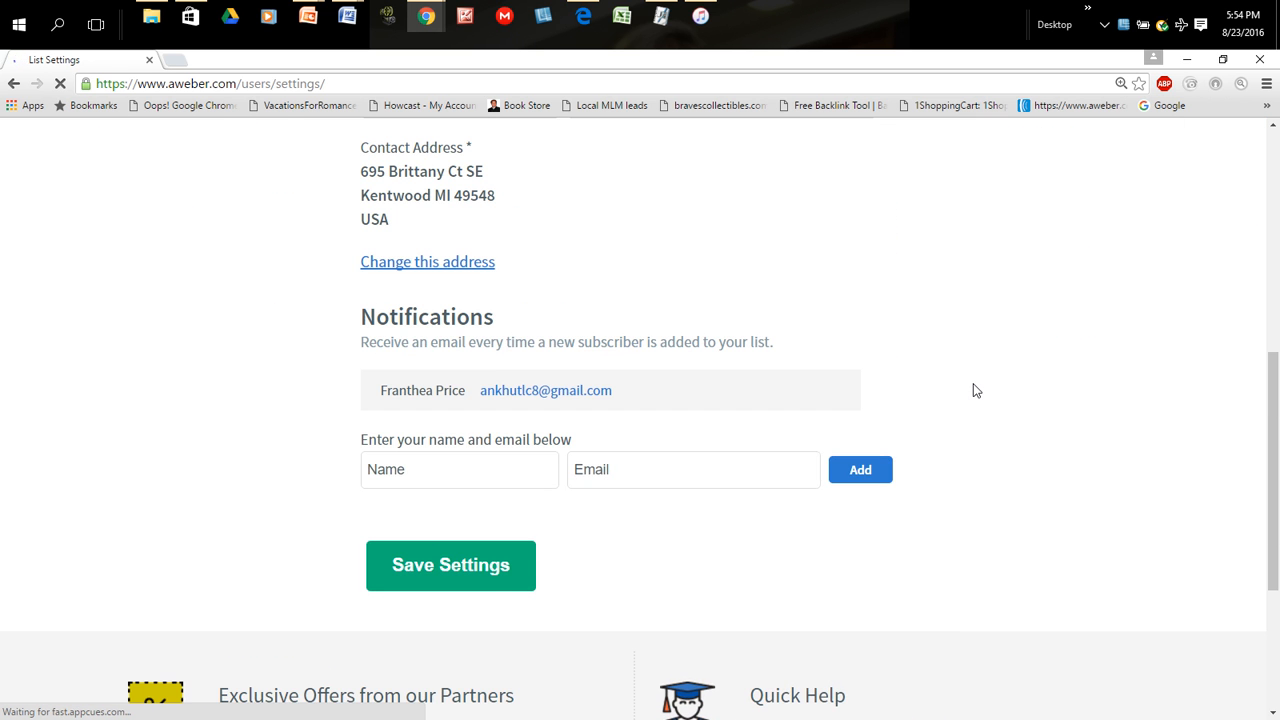
{"action": "scroll", "coordinate": [976, 390], "scroll_direction": "up", "scroll_amount": 2}
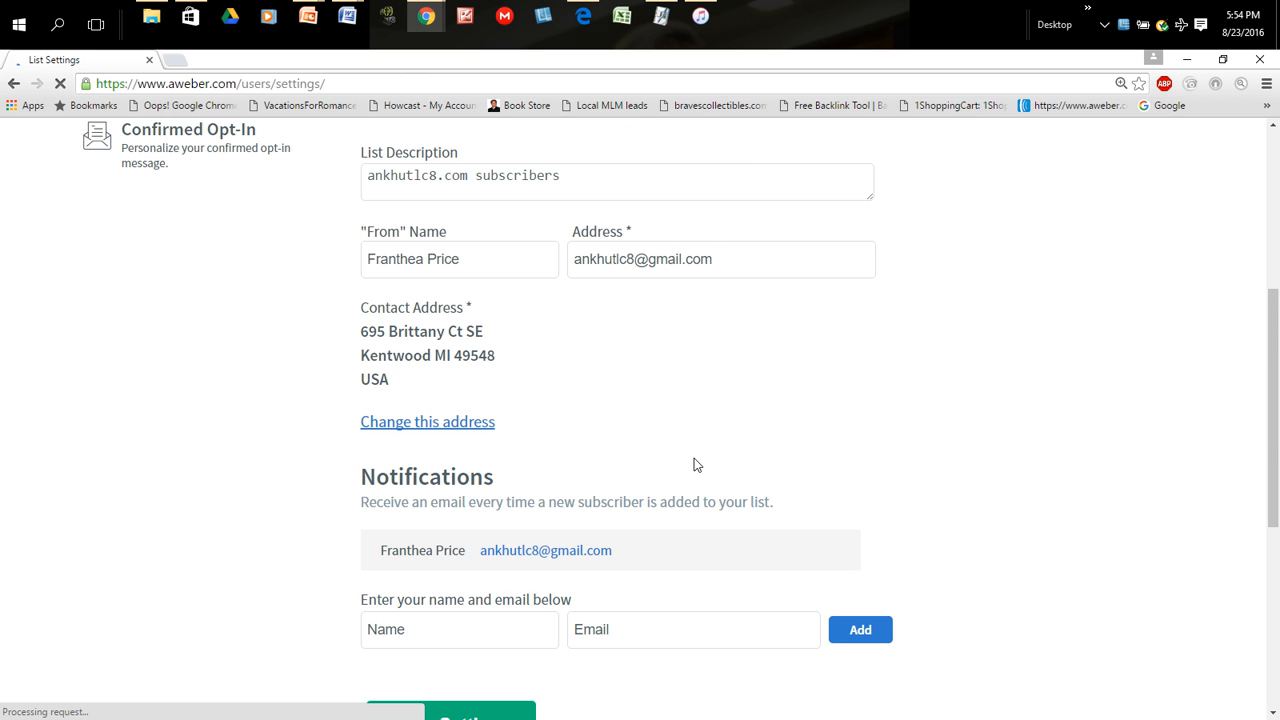
{"action": "scroll", "coordinate": [695, 463], "scroll_direction": "up", "scroll_amount": 4}
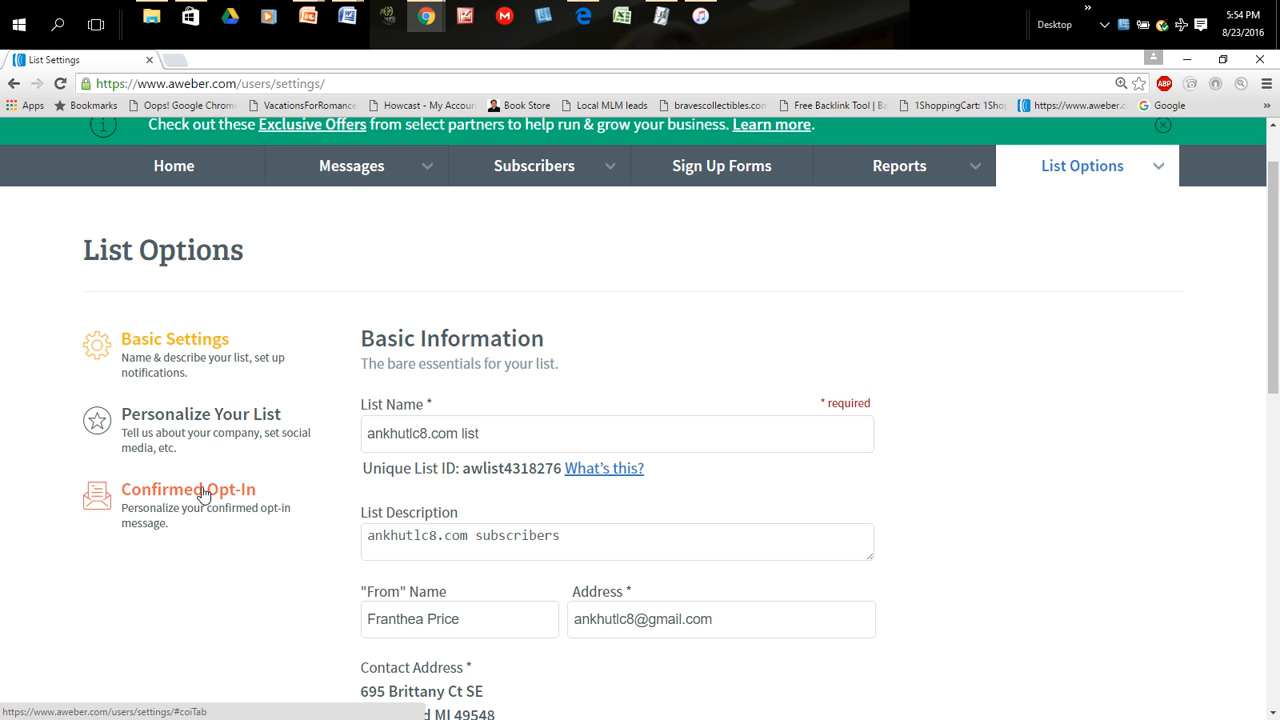
- Open the Confirmed Opt-In settings and review the confirmation message, the opt-in requirement and the success page options
{"action": "left_click", "coordinate": [203, 494]}
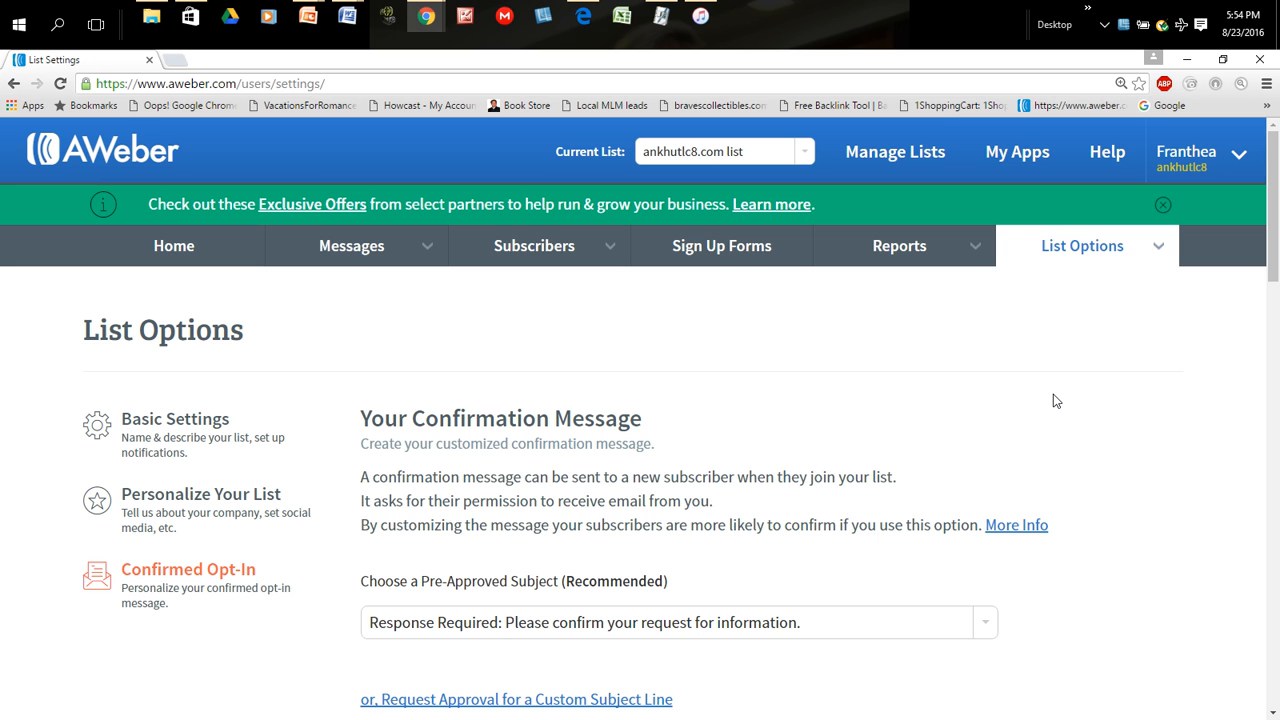
{"action": "scroll", "coordinate": [1025, 403], "scroll_direction": "down", "scroll_amount": 2}
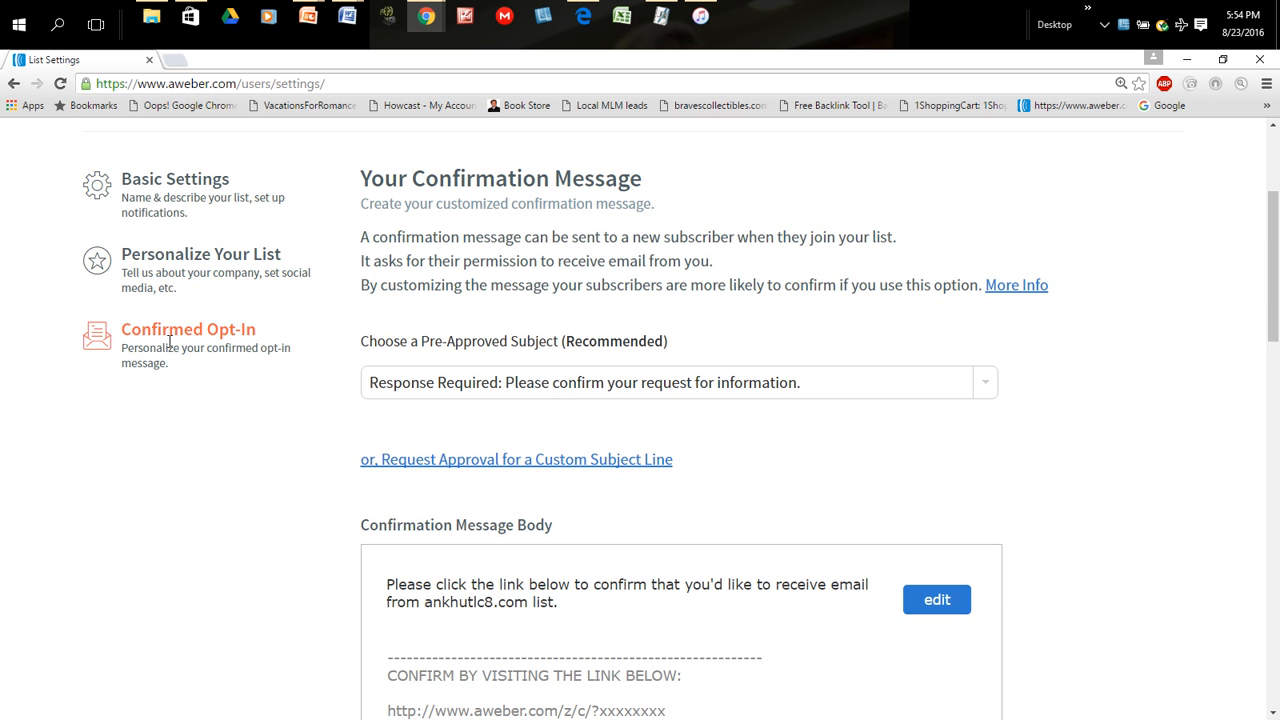
{"action": "scroll", "coordinate": [880, 358], "scroll_direction": "down", "scroll_amount": 1}
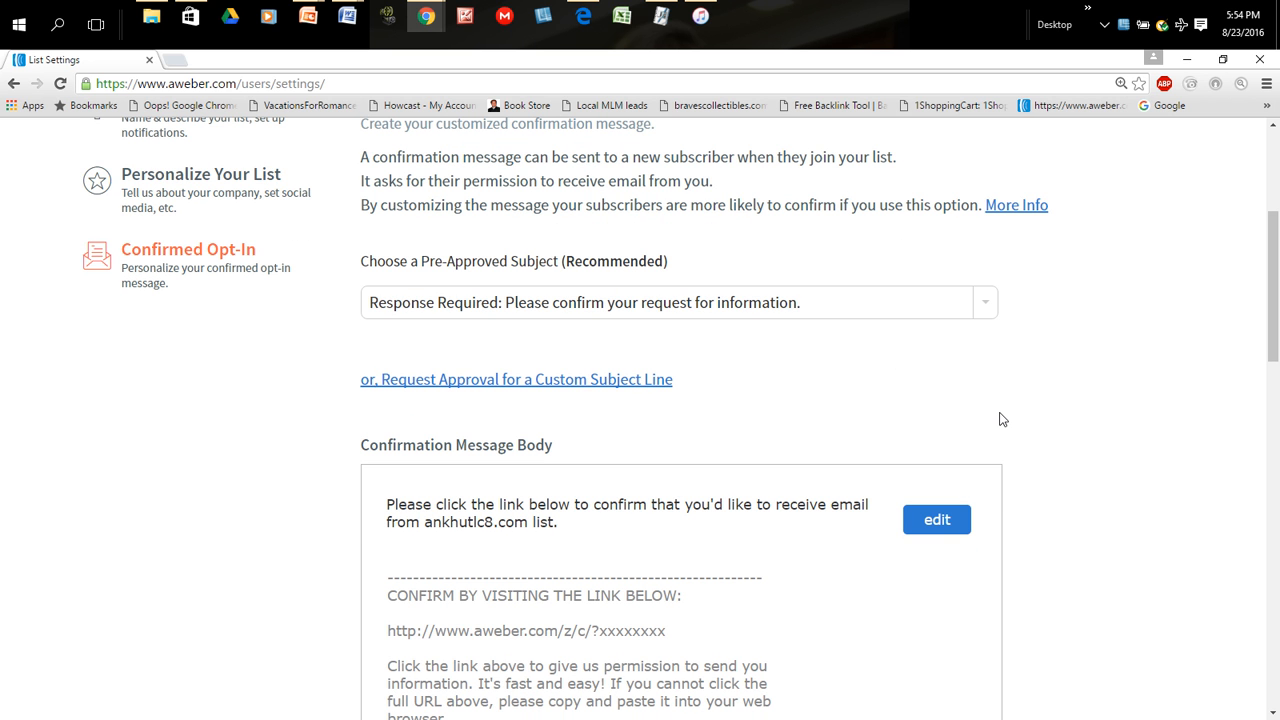
{"action": "scroll", "coordinate": [1002, 419], "scroll_direction": "down", "scroll_amount": 2}
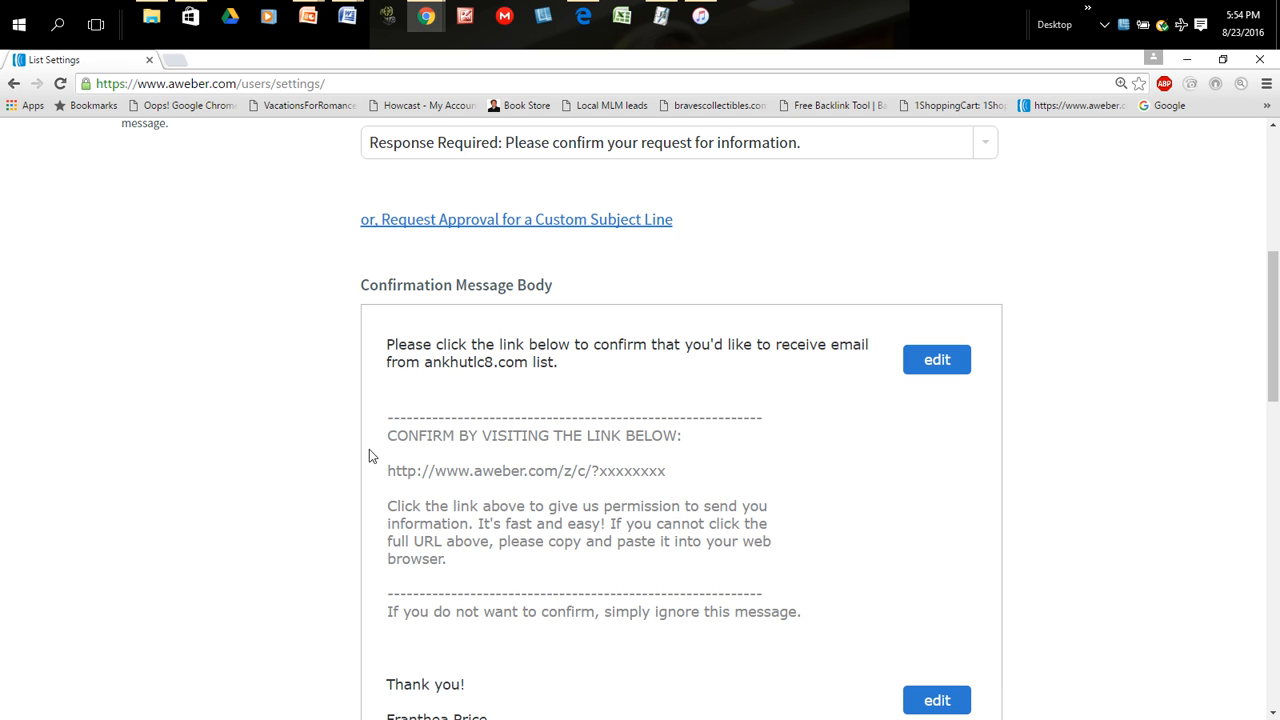
{"action": "scroll", "coordinate": [665, 475], "scroll_direction": "up", "scroll_amount": 1}
{"action": "scroll", "coordinate": [665, 474], "scroll_direction": "up", "scroll_amount": 1}
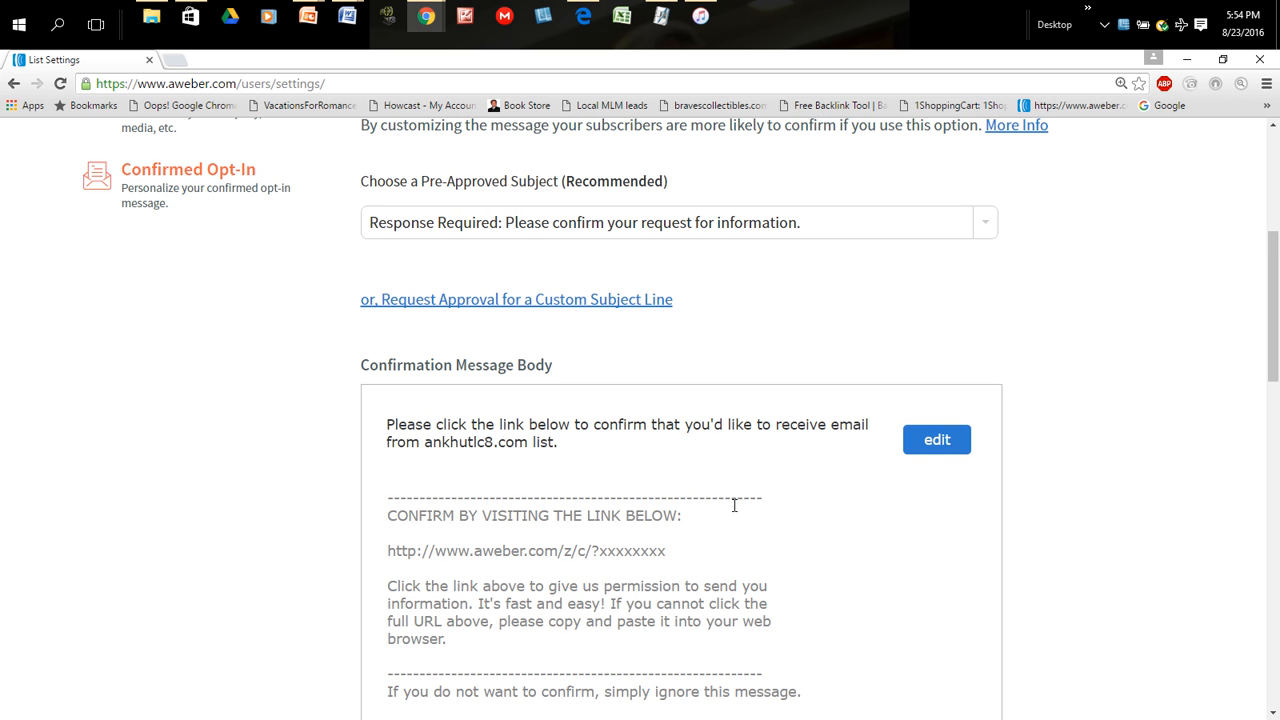
{"action": "scroll", "coordinate": [734, 505], "scroll_direction": "down", "scroll_amount": 1}
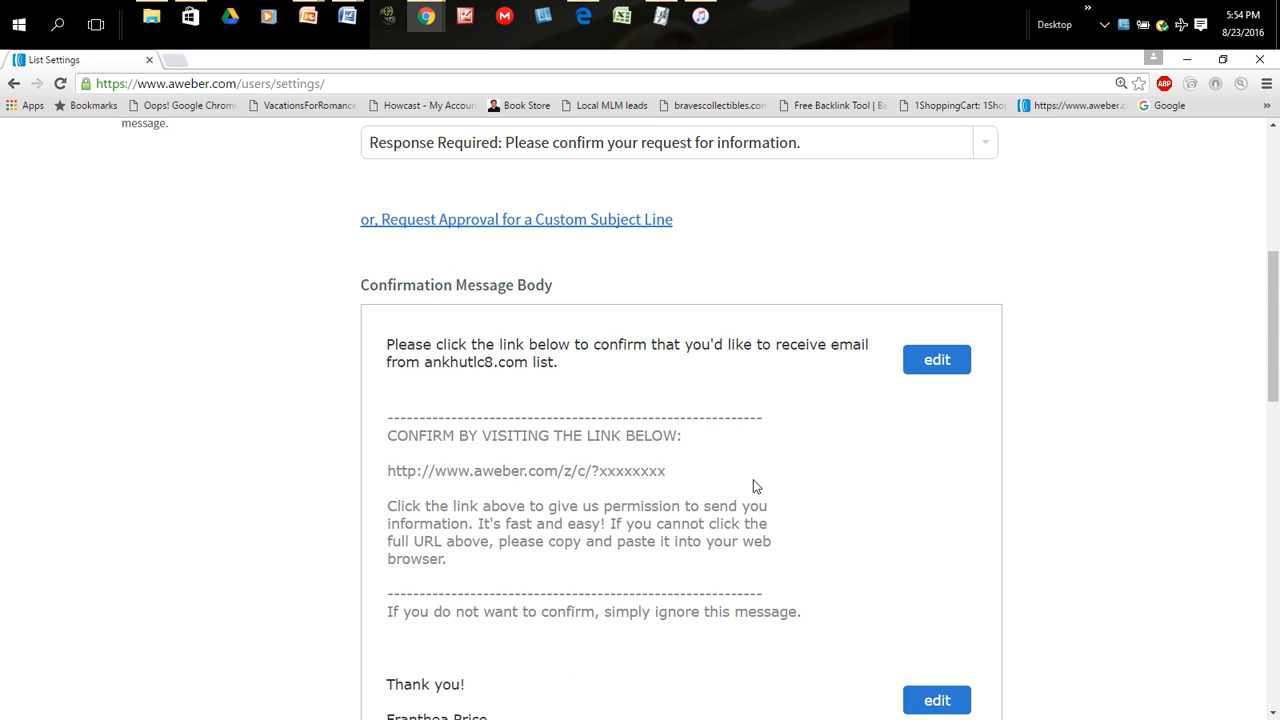
{"action": "scroll", "coordinate": [752, 486], "scroll_direction": "down", "scroll_amount": 5}
{"action": "scroll", "coordinate": [755, 486], "scroll_direction": "down", "scroll_amount": 1}
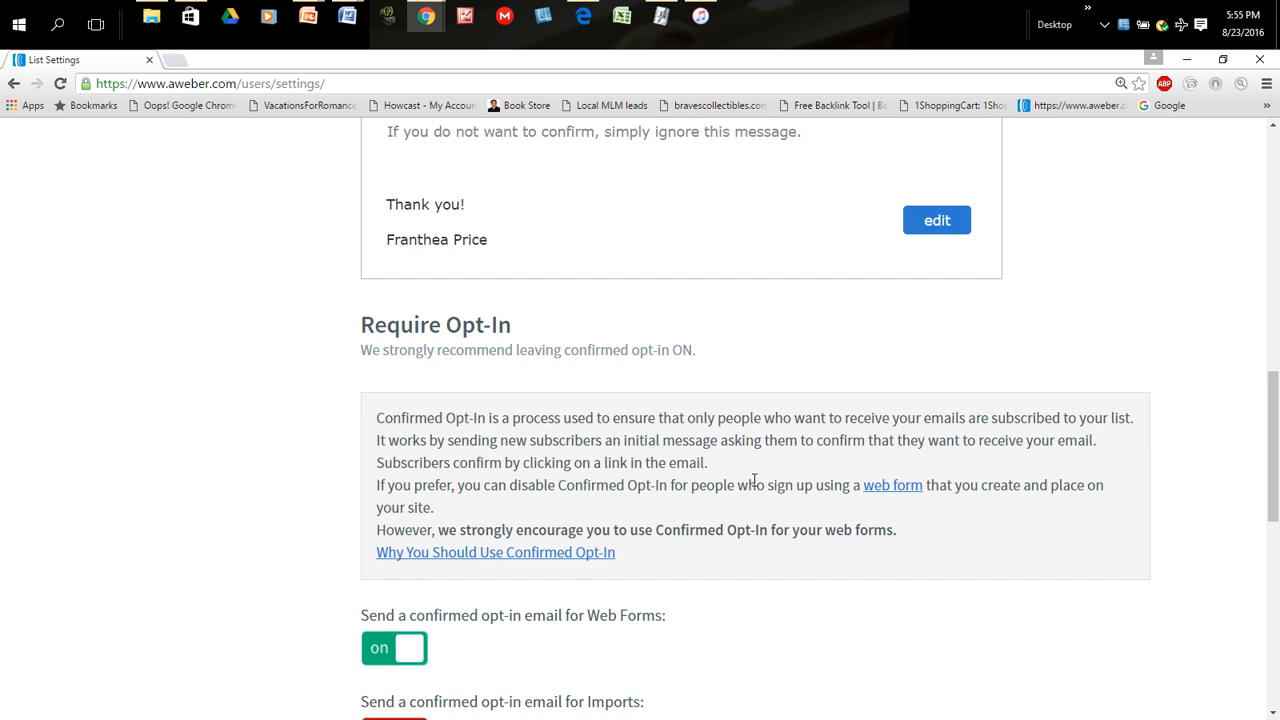
{"action": "scroll", "coordinate": [754, 482], "scroll_direction": "down", "scroll_amount": 2}
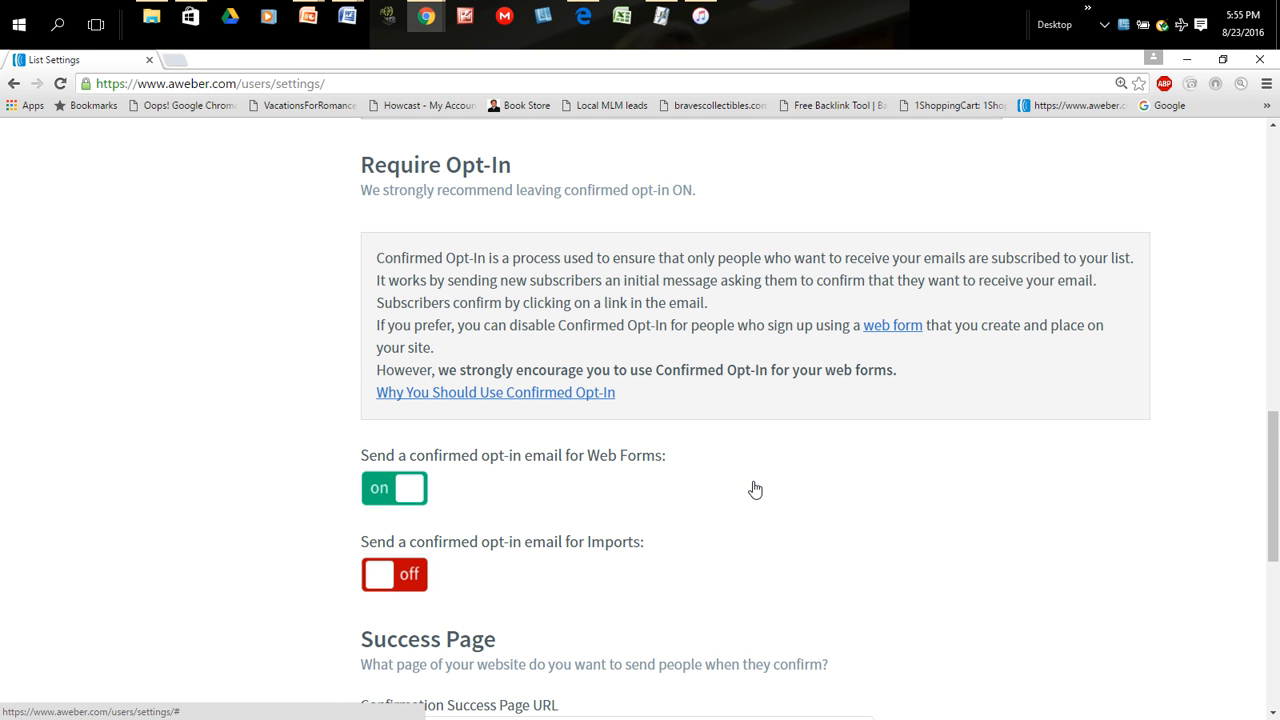
{"action": "scroll", "coordinate": [755, 489], "scroll_direction": "down", "scroll_amount": 1}
{"action": "scroll", "coordinate": [755, 489], "scroll_direction": "down", "scroll_amount": 2}
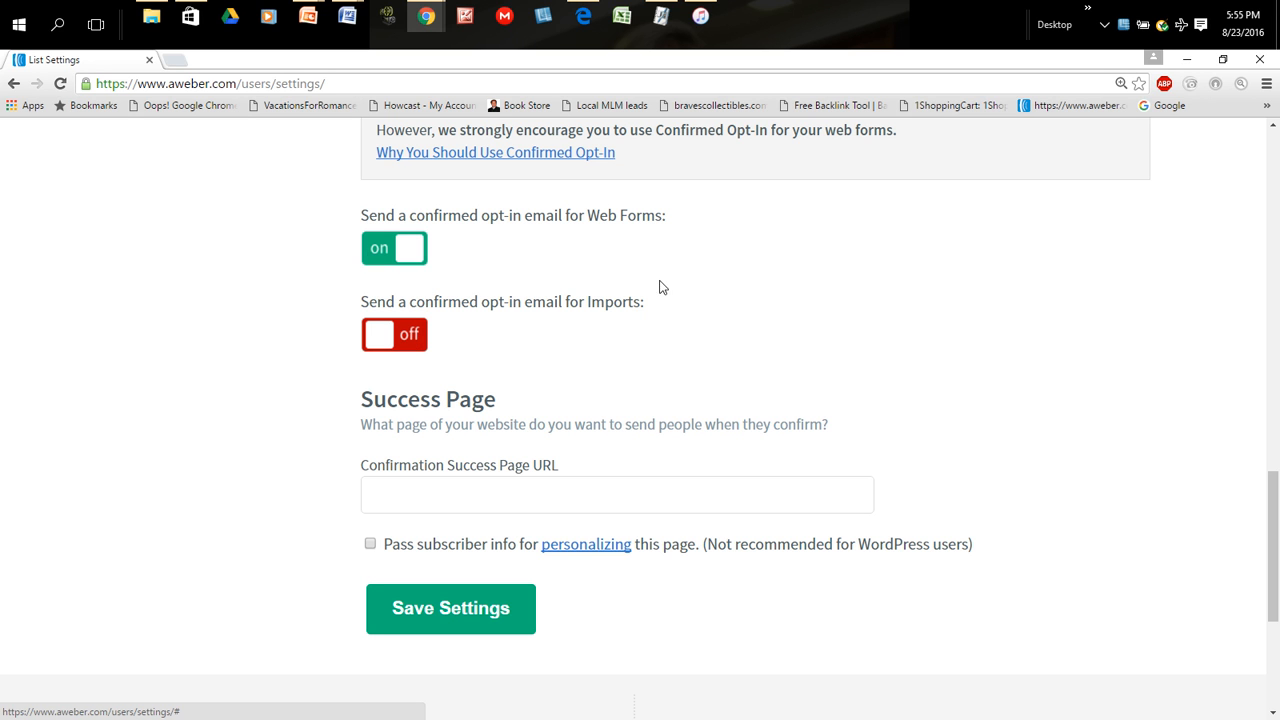
- Turn off the confirmed opt-in email for Web Forms and confirm disabling it for webform submissions
{"action": "left_click", "coordinate": [382, 250]}
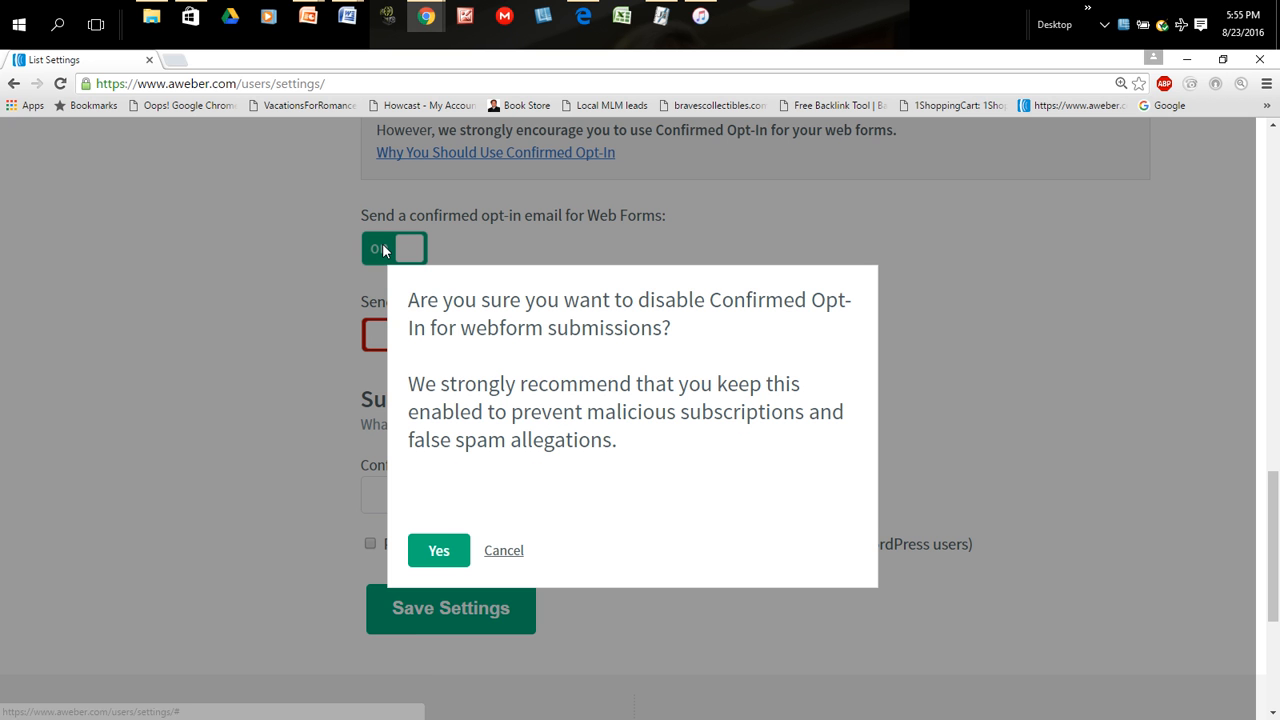
{"action": "left_click", "coordinate": [447, 560]}
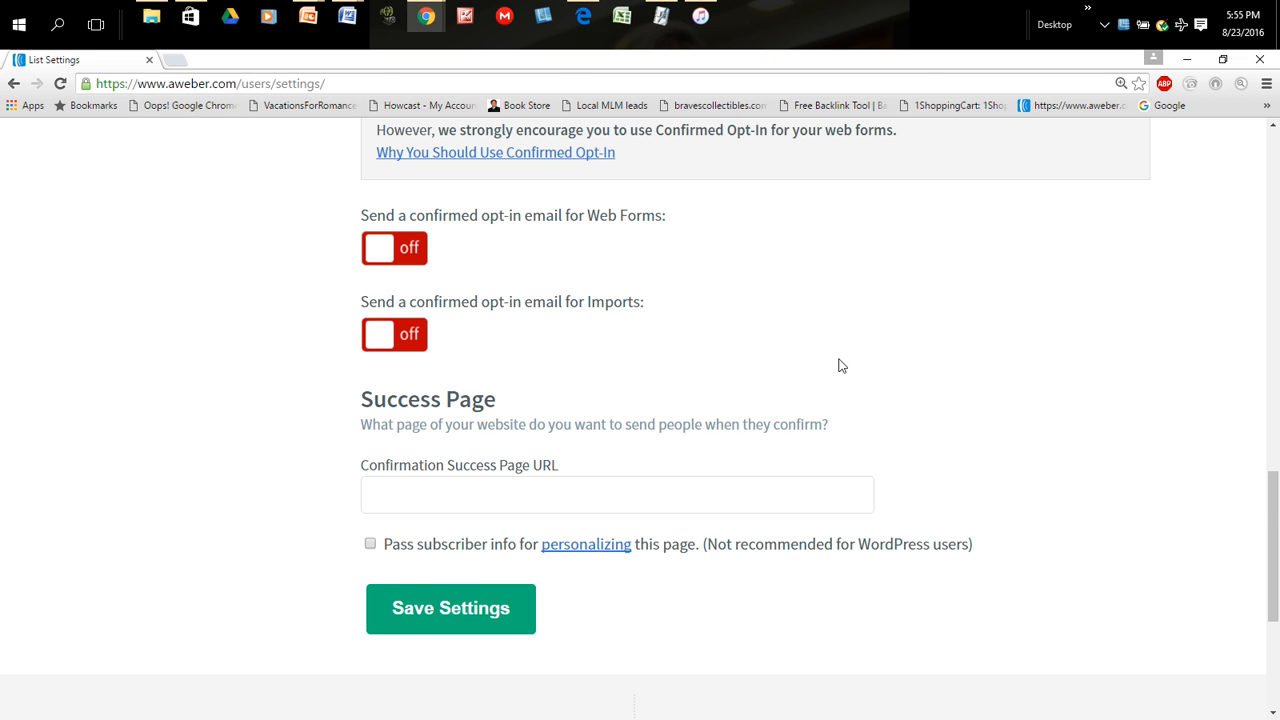
{"action": "scroll", "coordinate": [840, 366], "scroll_direction": "down", "scroll_amount": 3}
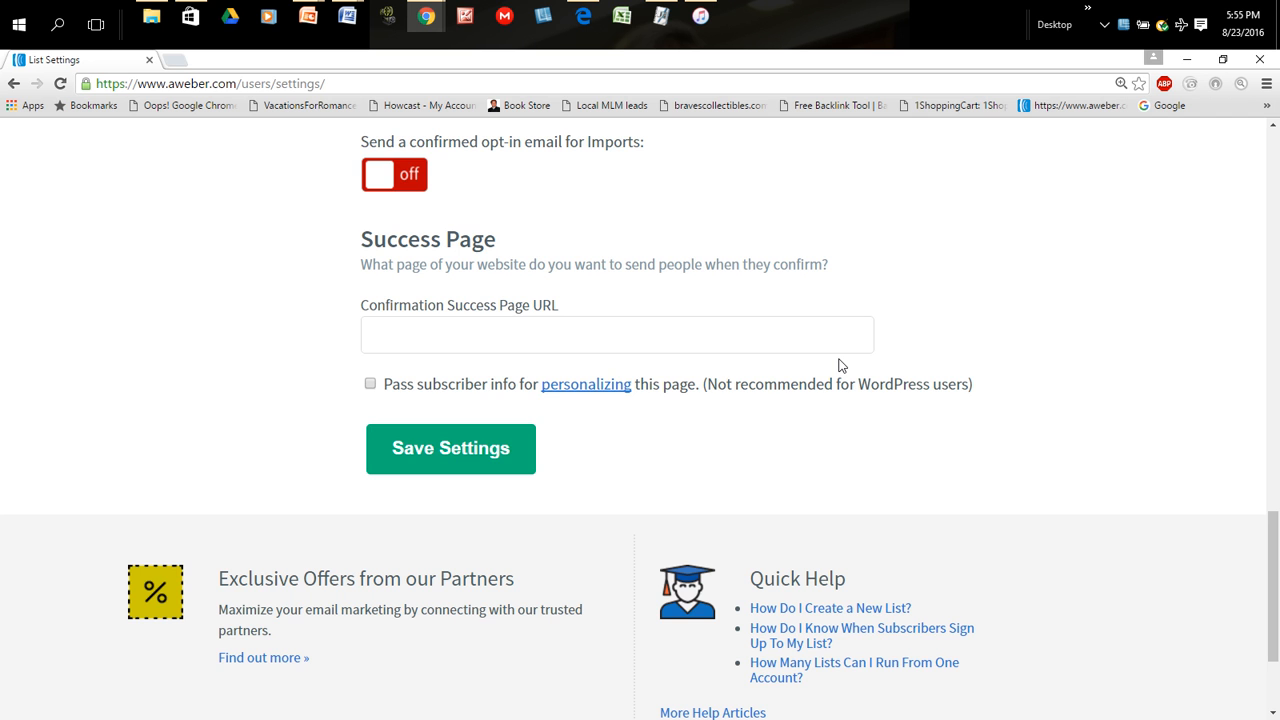
{"action": "scroll", "coordinate": [840, 366], "scroll_direction": "up", "scroll_amount": 6}
{"action": "scroll", "coordinate": [840, 366], "scroll_direction": "down", "scroll_amount": 3}
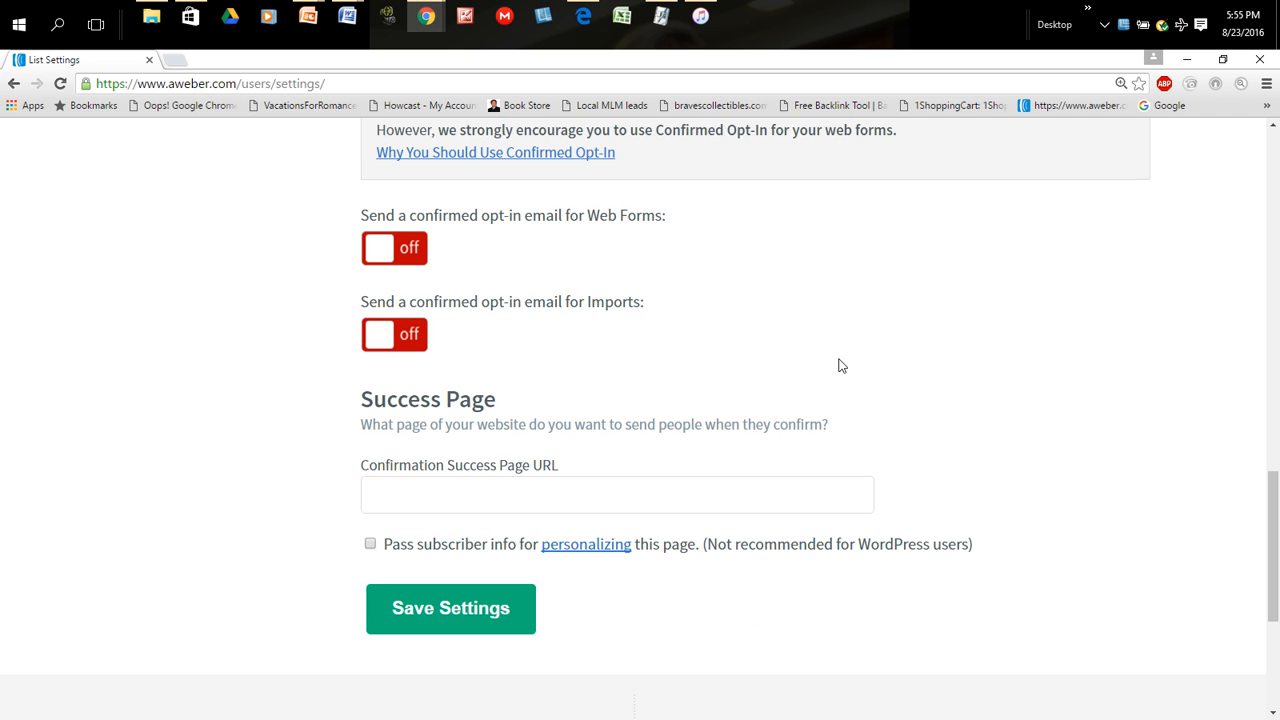
{"action": "scroll", "coordinate": [840, 366], "scroll_direction": "down", "scroll_amount": 3}
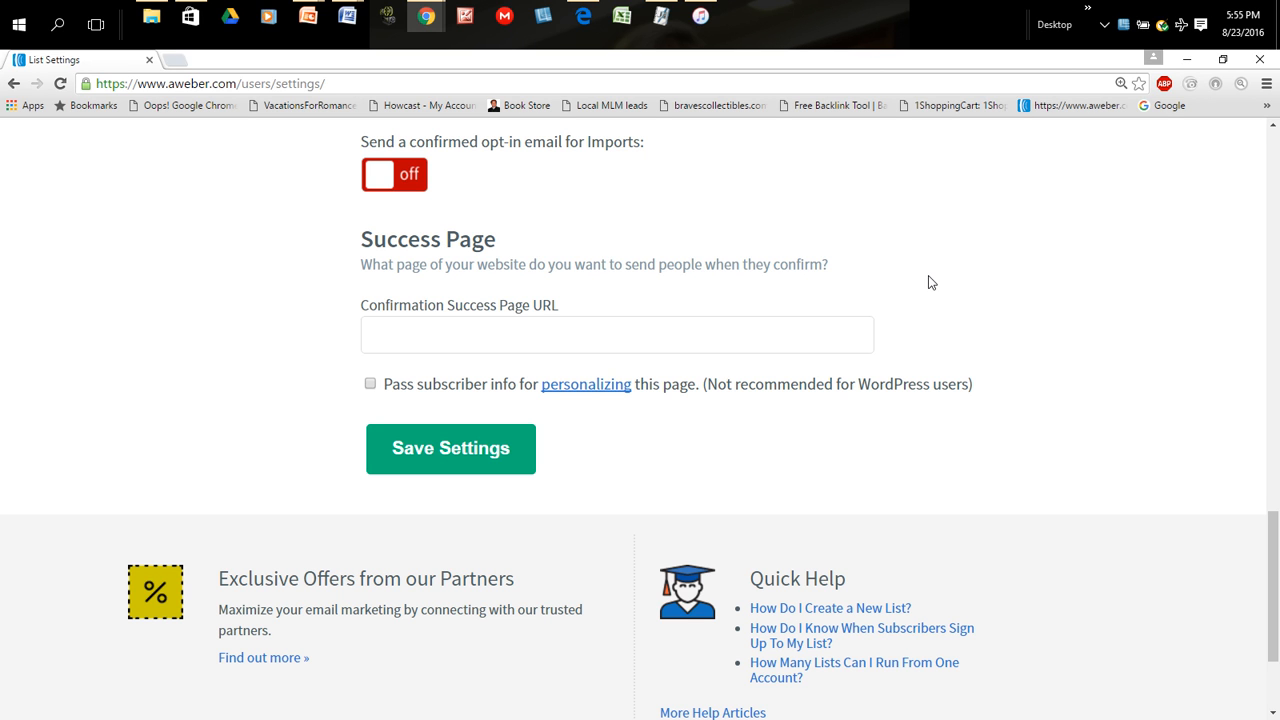
{"action": "left_click", "coordinate": [442, 338]}
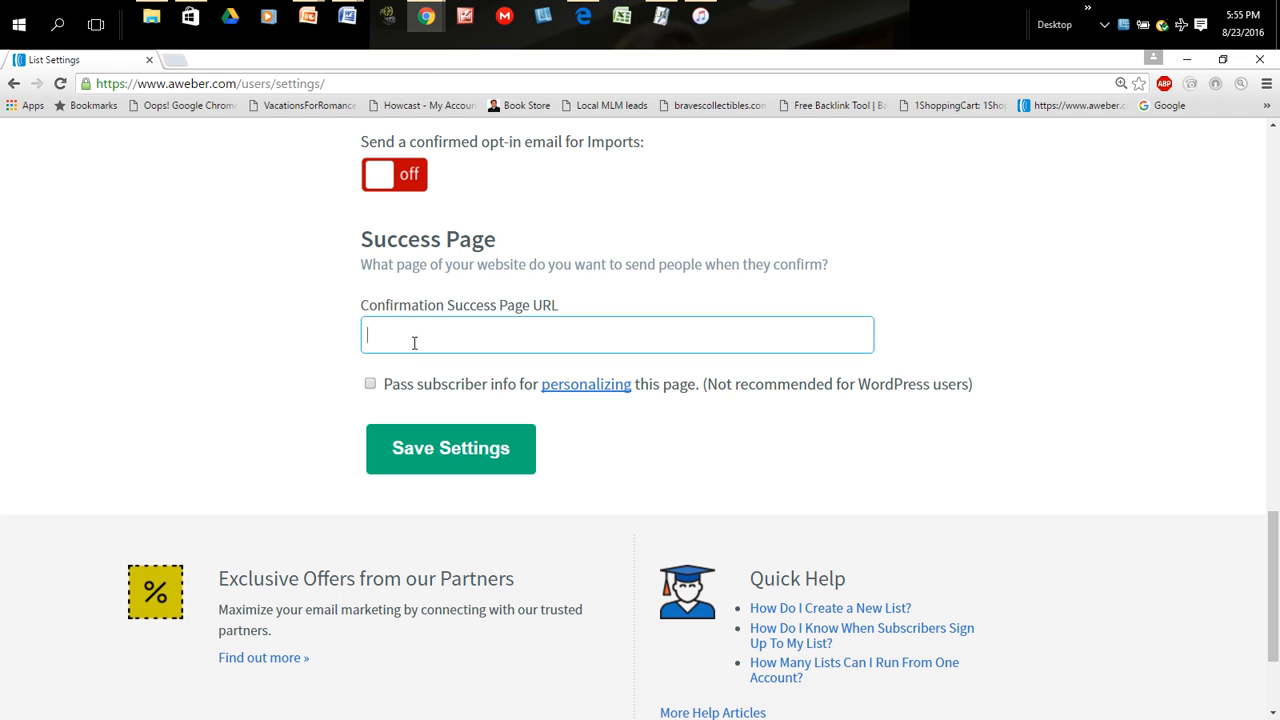
{"action": "scroll", "coordinate": [966, 372], "scroll_direction": "up", "scroll_amount": 3}
{"action": "scroll", "coordinate": [956, 376], "scroll_direction": "down", "scroll_amount": 1}
{"action": "scroll", "coordinate": [940, 418], "scroll_direction": "up", "scroll_amount": 3}
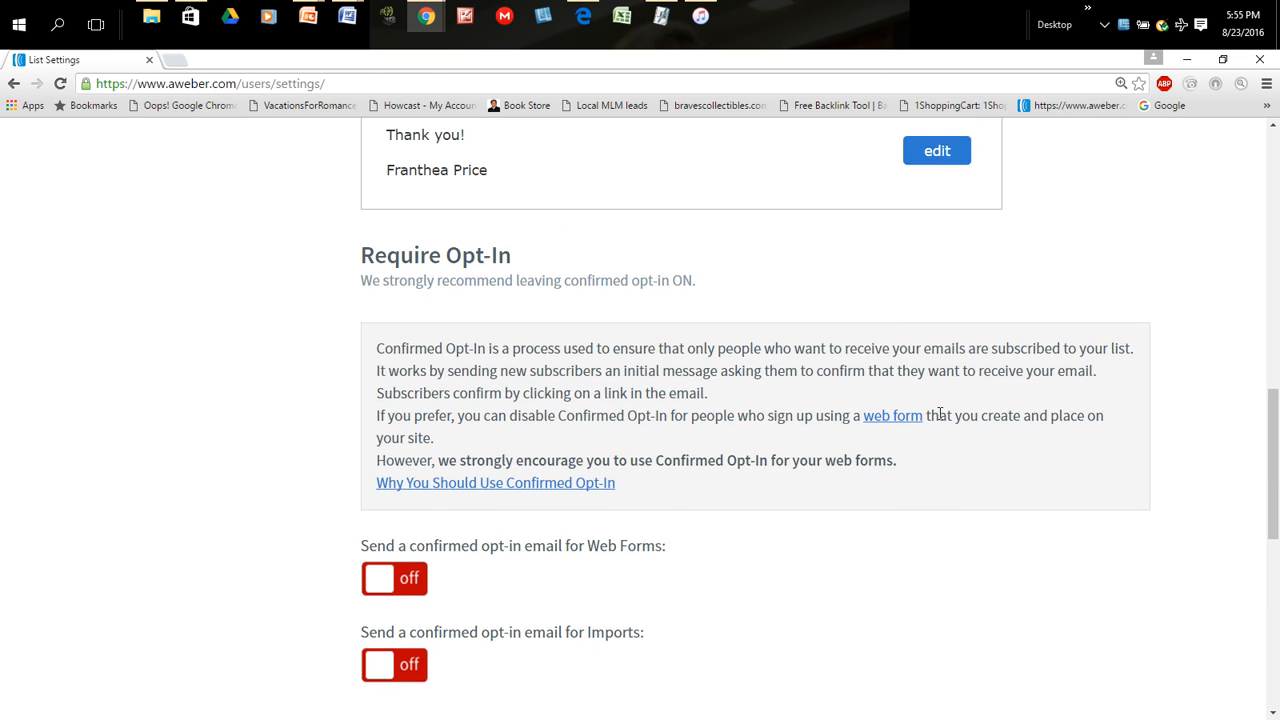
{"action": "scroll", "coordinate": [940, 415], "scroll_direction": "up", "scroll_amount": 7}
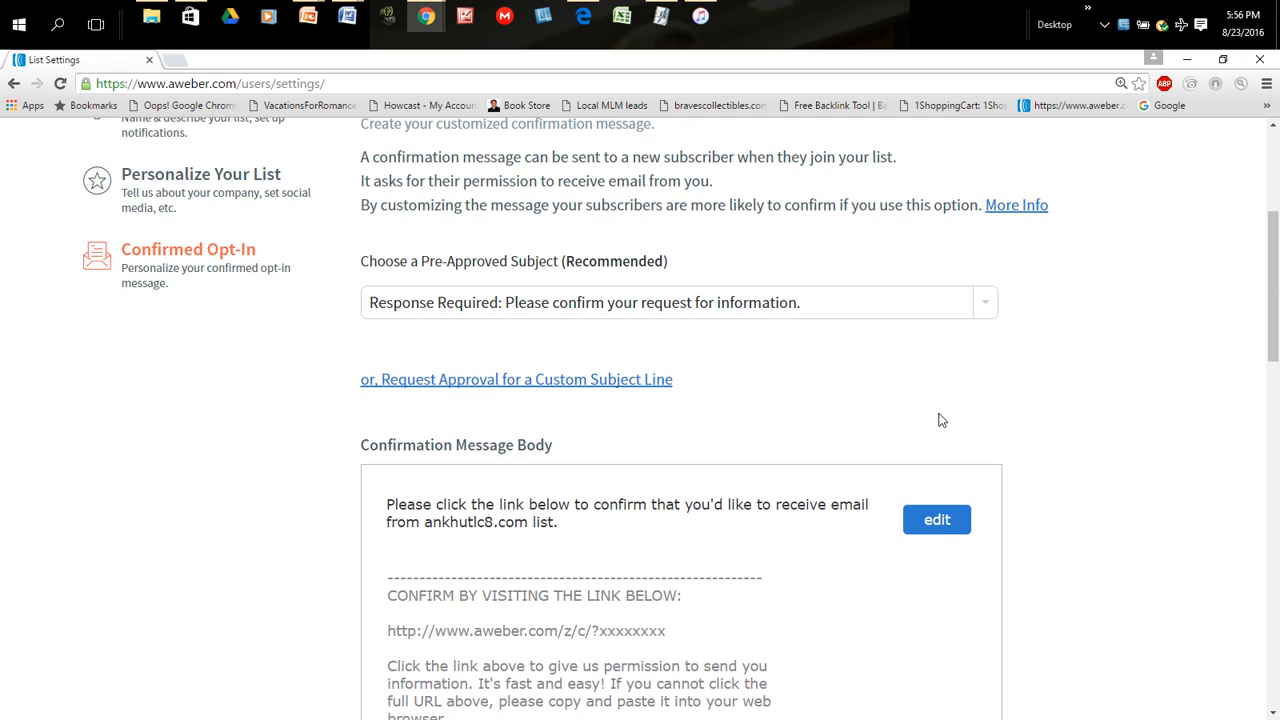
{"action": "scroll", "coordinate": [940, 420], "scroll_direction": "down", "scroll_amount": 1}
{"action": "scroll", "coordinate": [940, 420], "scroll_direction": "up", "scroll_amount": 1}
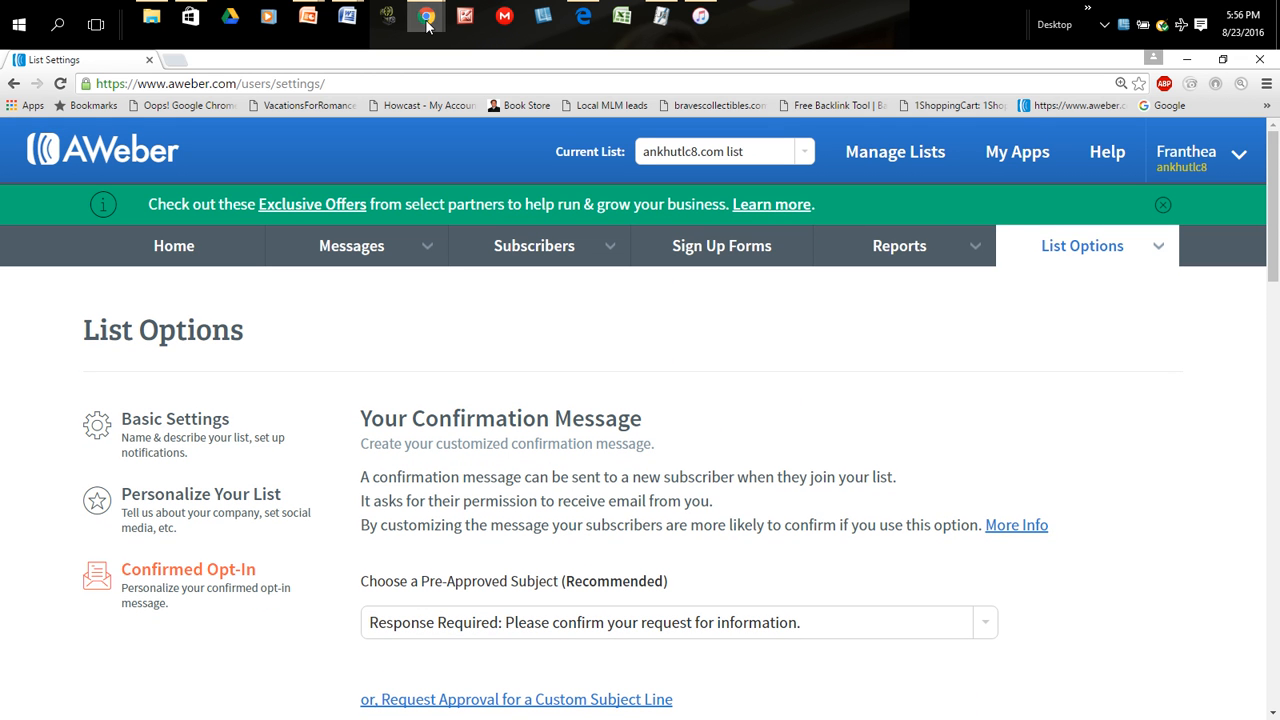
{"action": "mouse_move", "coordinate": [427, 25]}
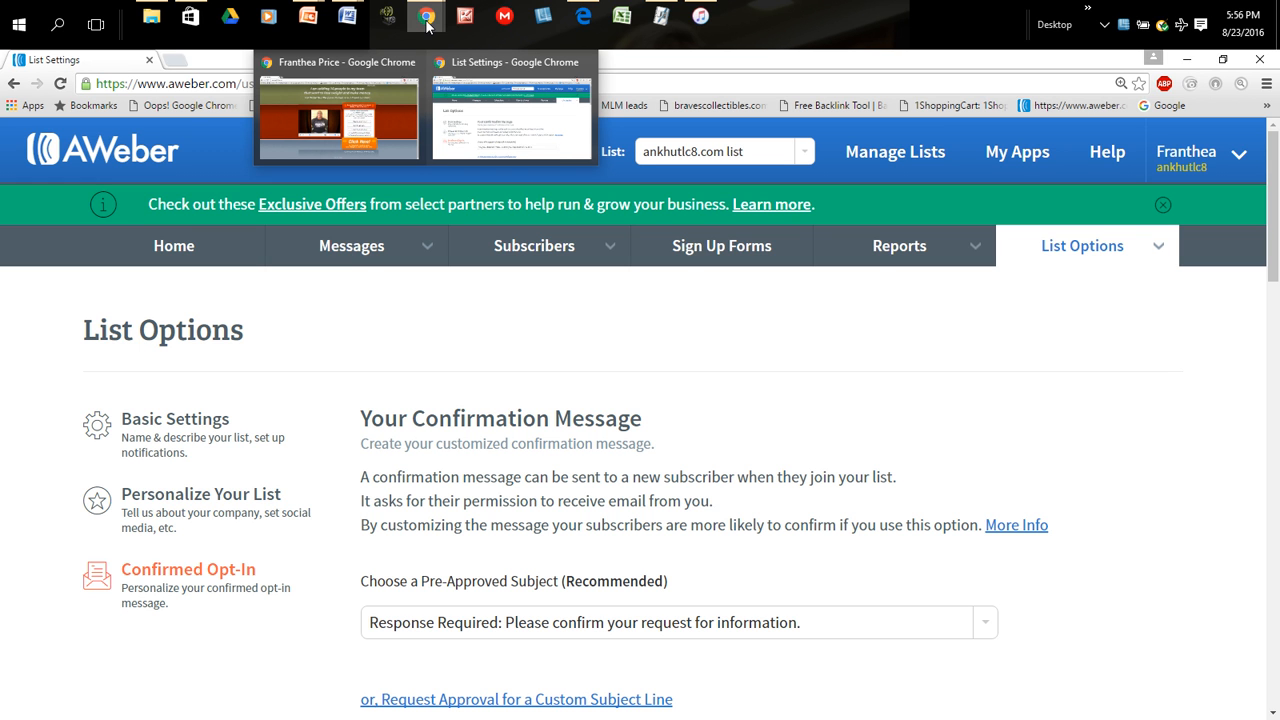
{"action": "mouse_move", "coordinate": [355, 22]}
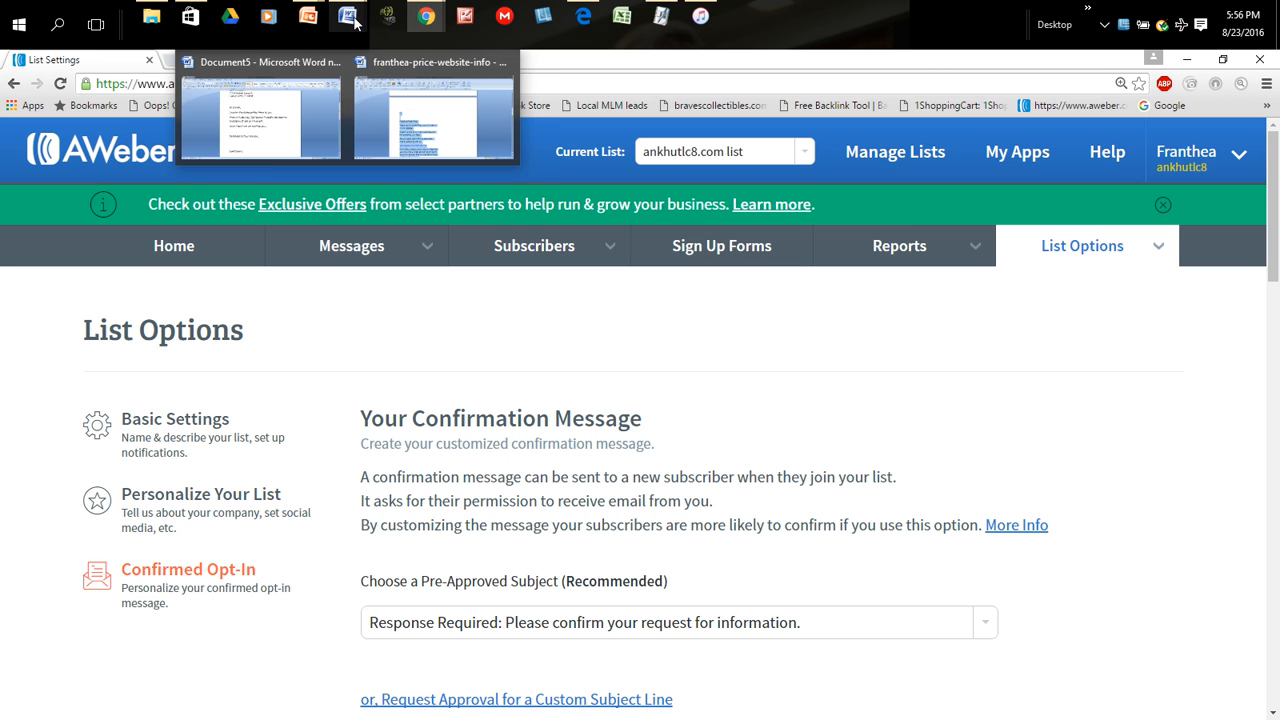
{"action": "left_click", "coordinate": [410, 140]}
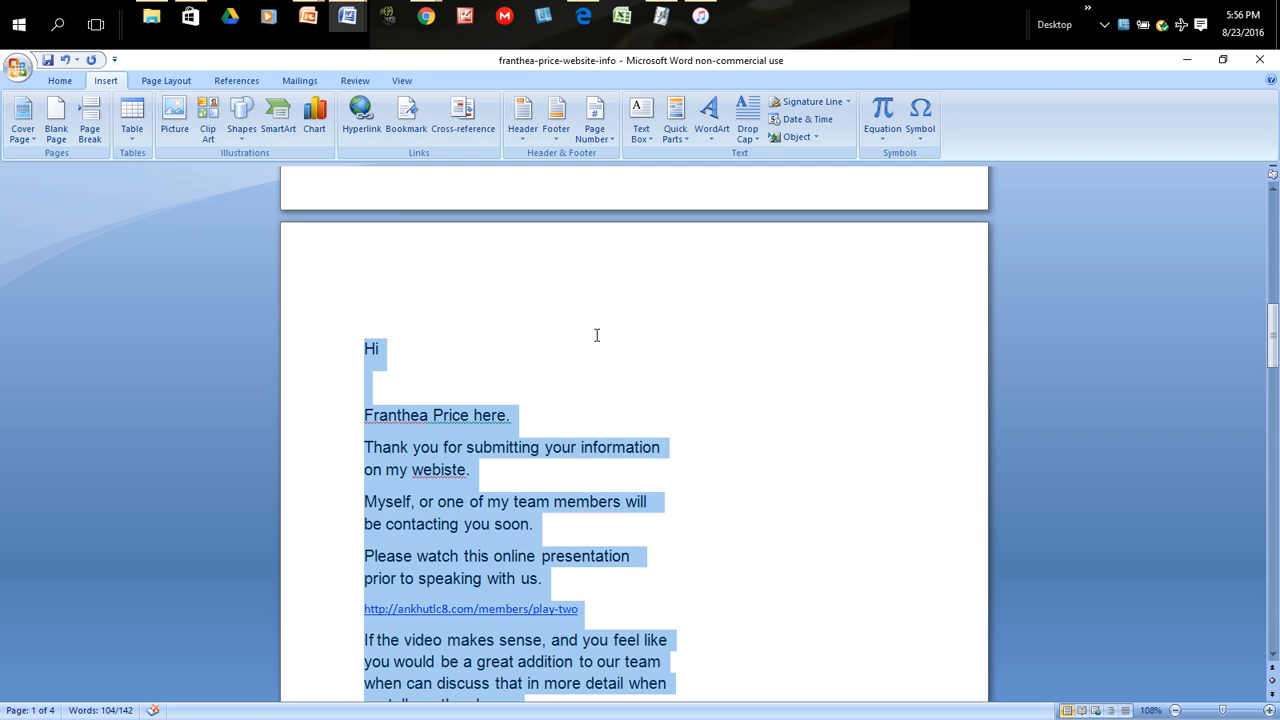
{"action": "scroll", "coordinate": [597, 336], "scroll_direction": "up", "scroll_amount": 5}
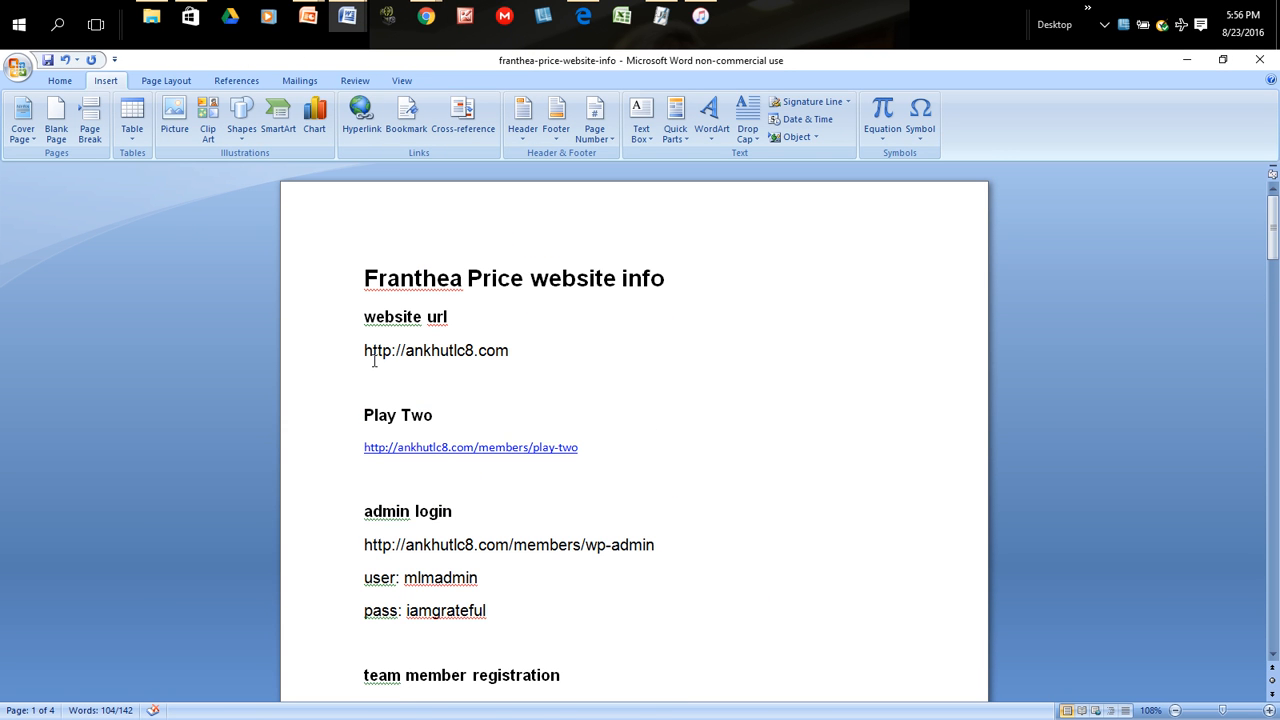
{"action": "left_click_drag", "start_coordinate": [360, 350], "coordinate": [510, 365]}
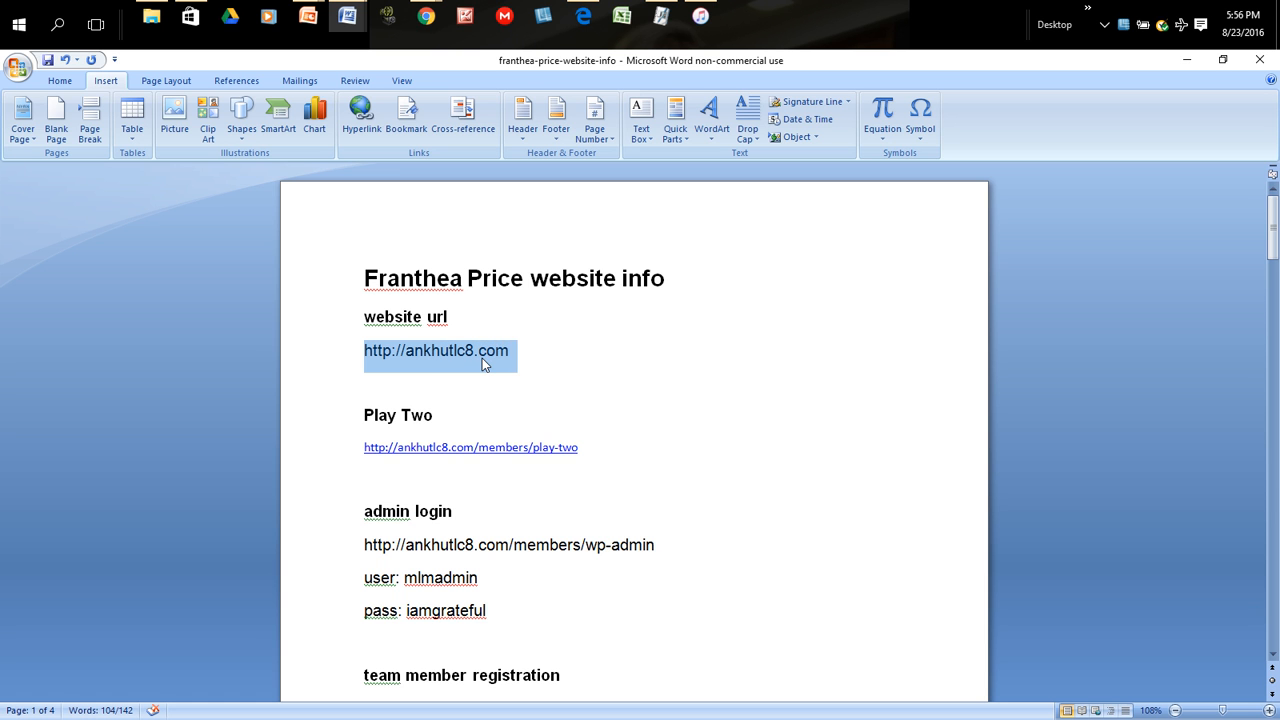
{"action": "right_click", "coordinate": [490, 361]}
{"action": "left_click", "coordinate": [518, 383]}
{"action": "left_click", "coordinate": [1188, 62]}
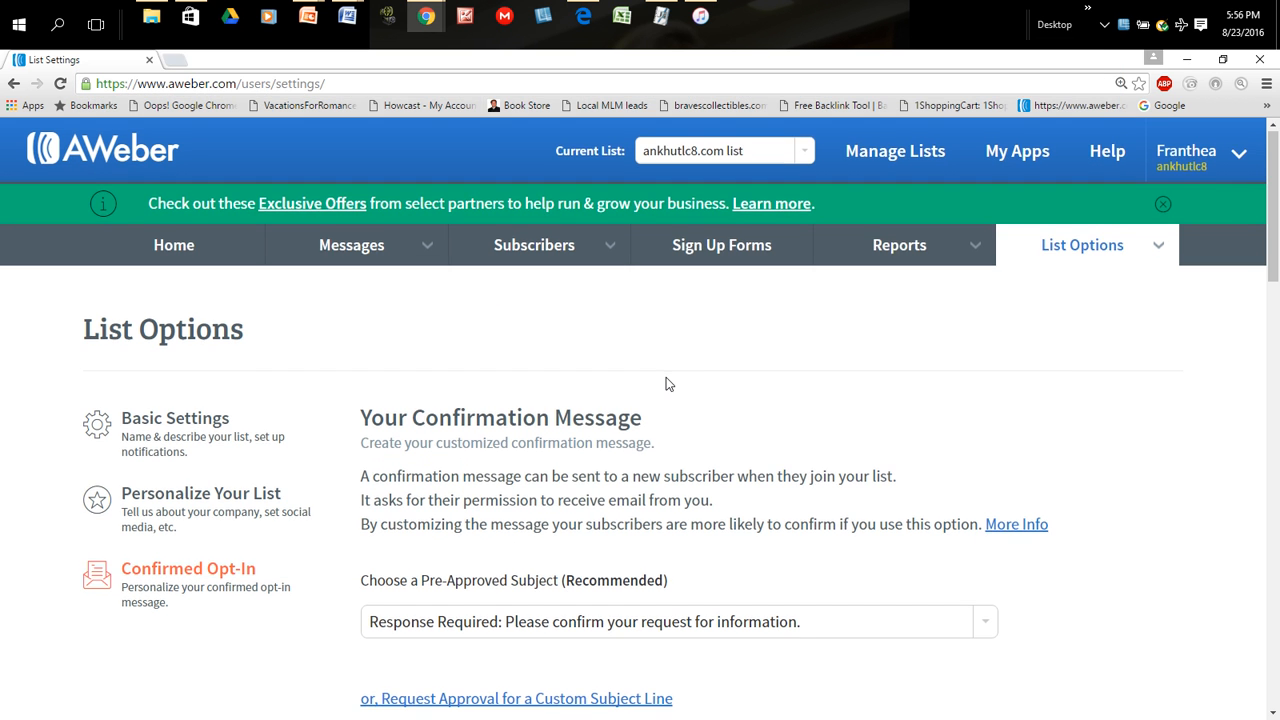
{"action": "scroll", "coordinate": [666, 380], "scroll_direction": "down", "scroll_amount": 9}
{"action": "scroll", "coordinate": [668, 384], "scroll_direction": "up", "scroll_amount": 12}
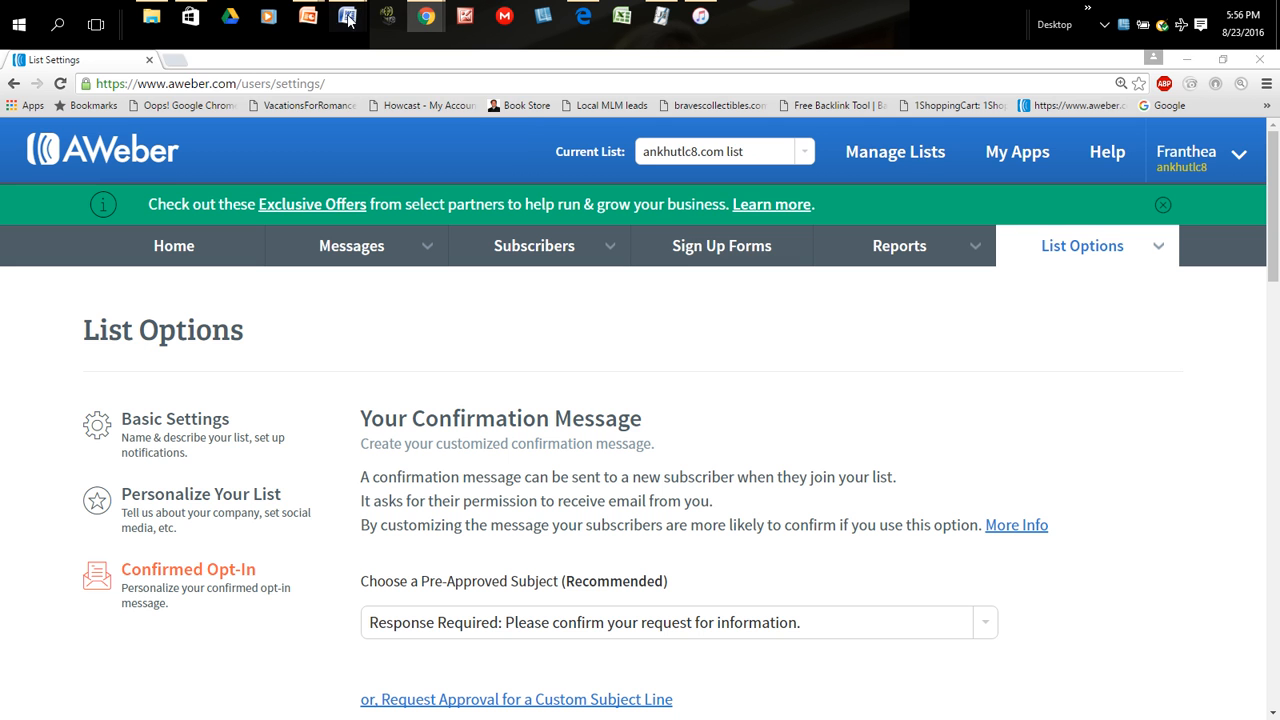
{"action": "mouse_move", "coordinate": [347, 16]}
{"action": "left_click", "coordinate": [433, 114]}
{"action": "scroll", "coordinate": [671, 420], "scroll_direction": "down", "scroll_amount": 4}
{"action": "scroll", "coordinate": [671, 420], "scroll_direction": "up", "scroll_amount": 3}
{"action": "left_click_drag", "start_coordinate": [364, 406], "coordinate": [580, 418]}
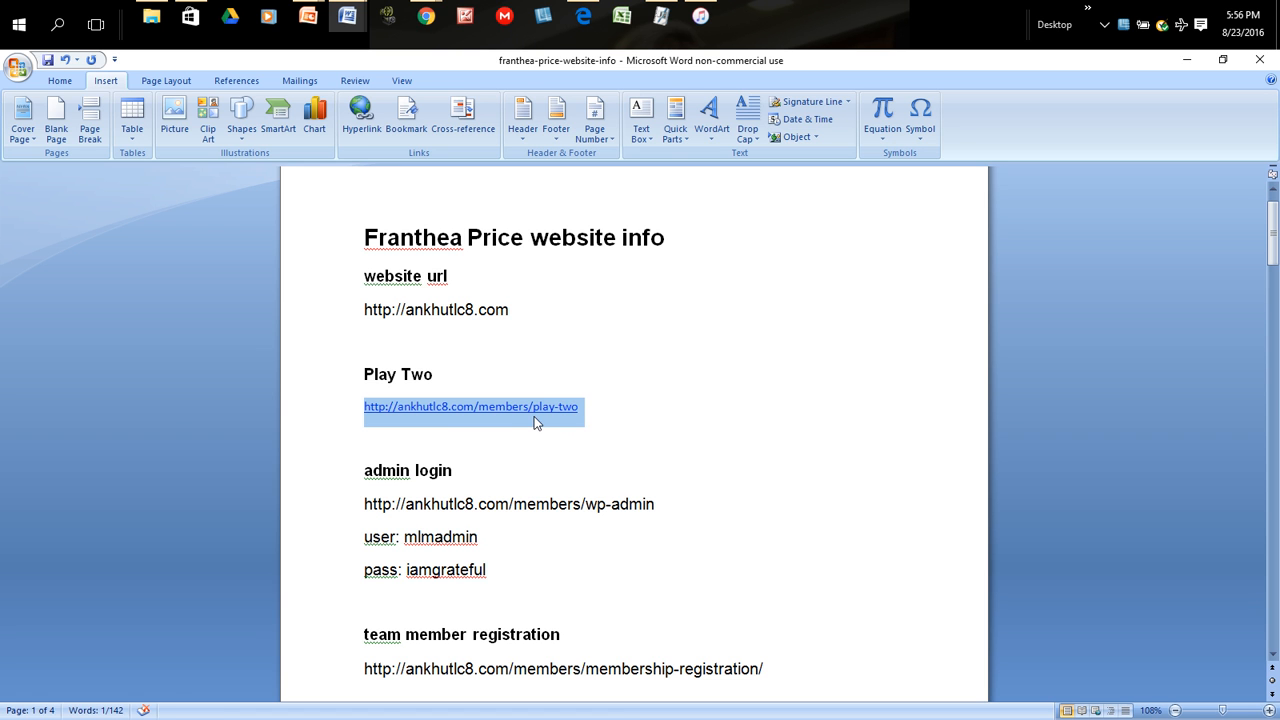
{"action": "right_click", "coordinate": [533, 418]}
{"action": "left_click", "coordinate": [566, 444]}
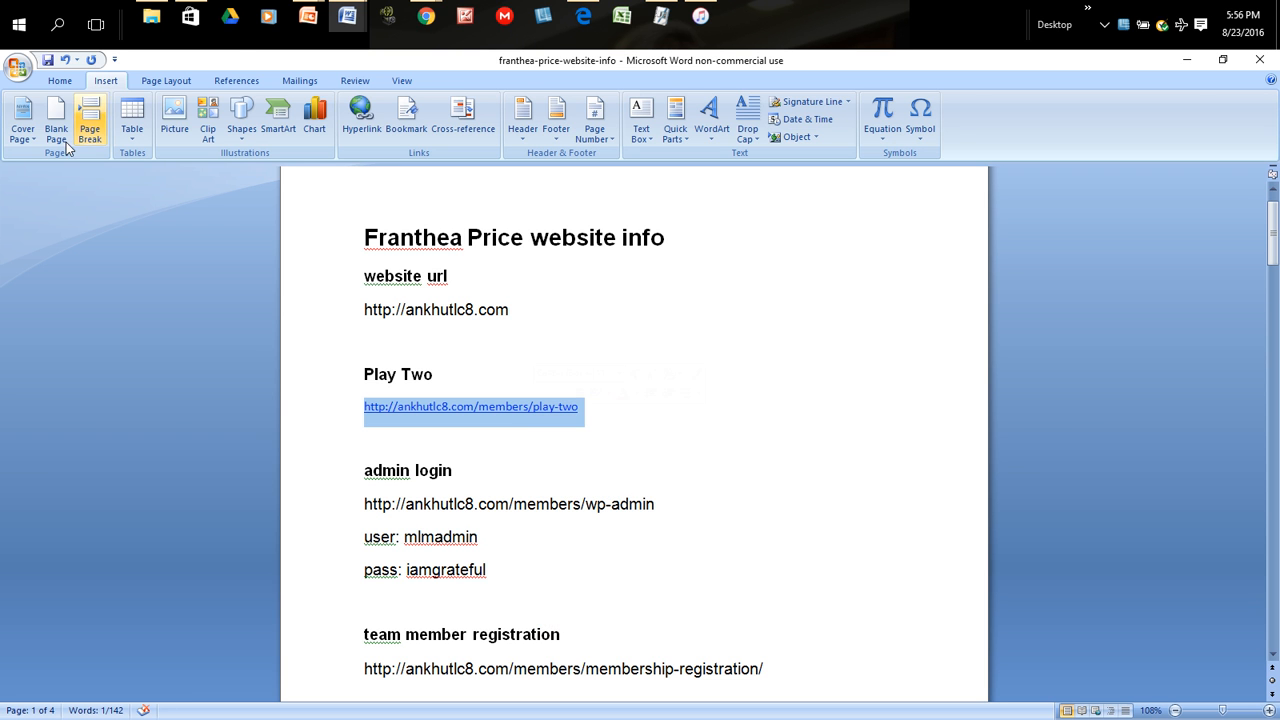
{"action": "left_click", "coordinate": [1187, 59]}
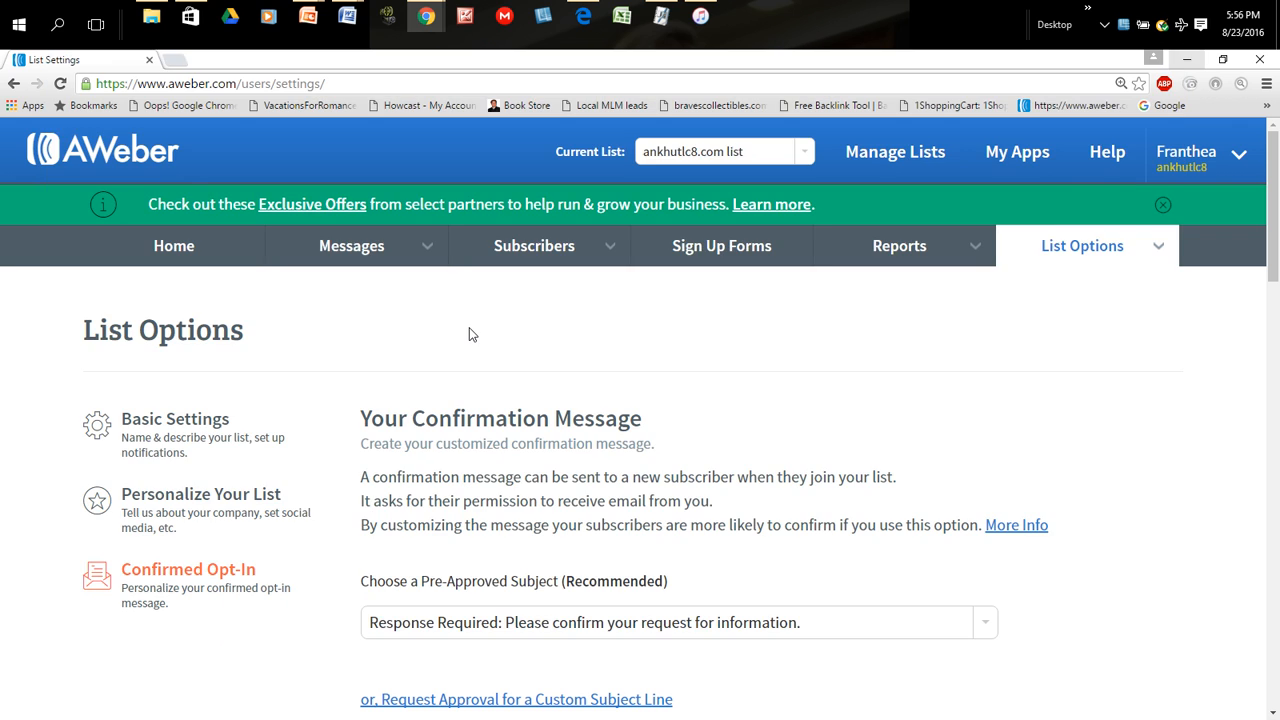
{"action": "scroll", "coordinate": [706, 417], "scroll_direction": "down", "scroll_amount": 4}
{"action": "scroll", "coordinate": [705, 417], "scroll_direction": "down", "scroll_amount": 10}
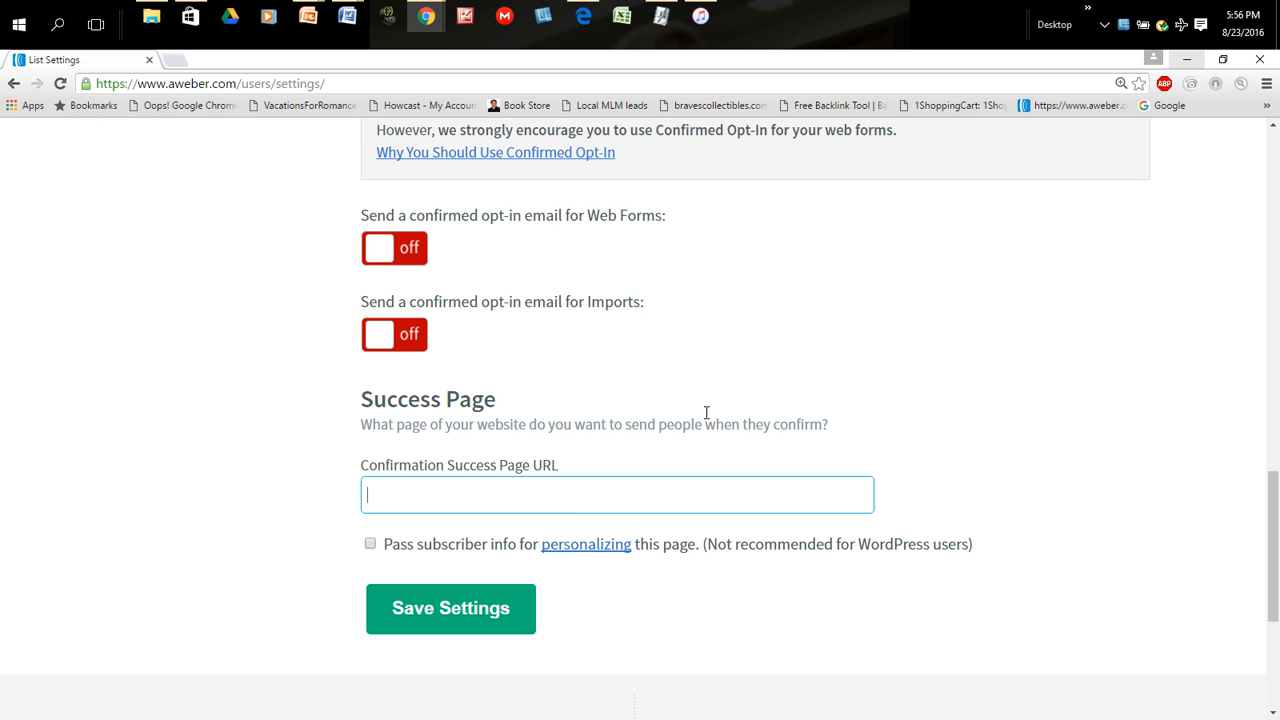
{"action": "right_click", "coordinate": [388, 491]}
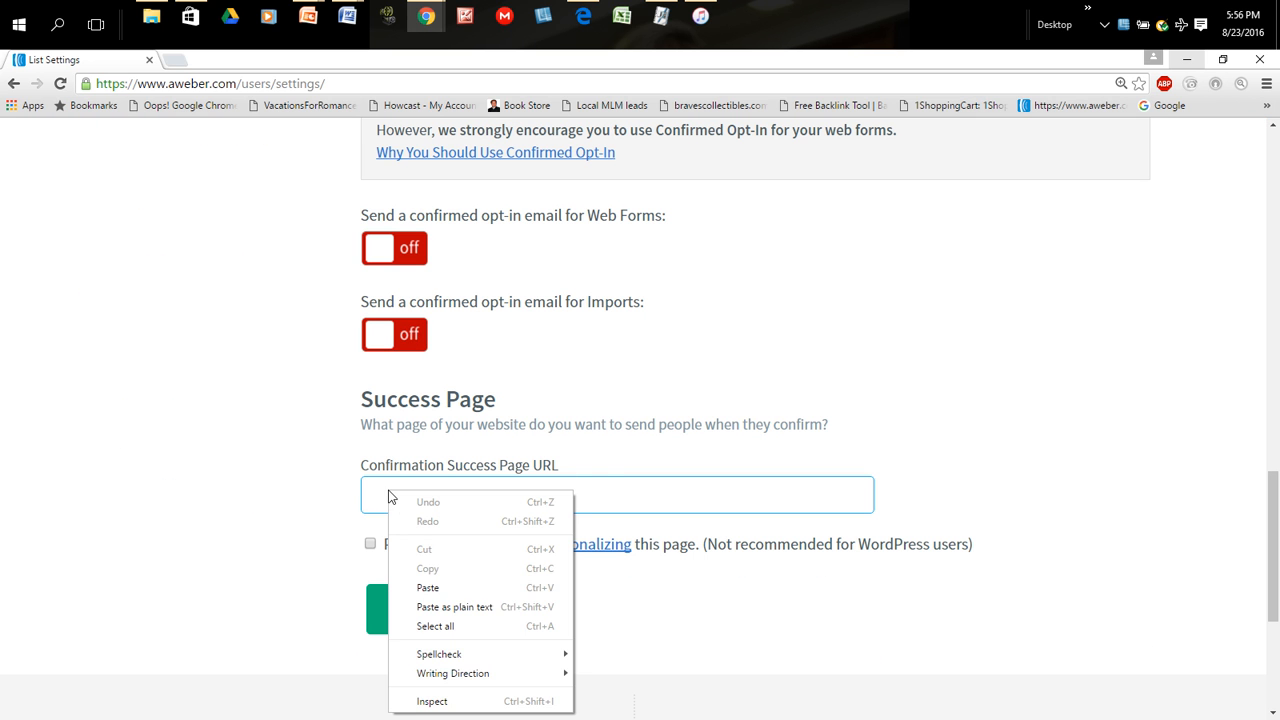
{"action": "left_click", "coordinate": [430, 588]}
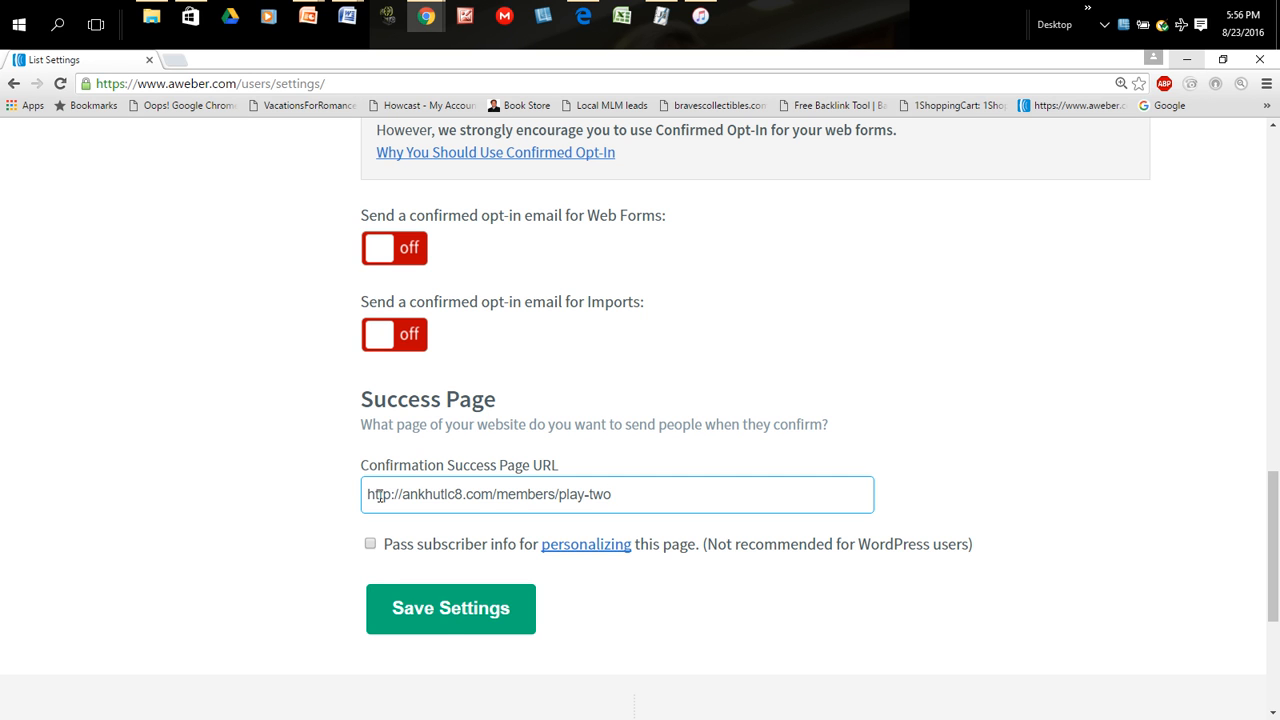
{"action": "left_click", "coordinate": [451, 626]}
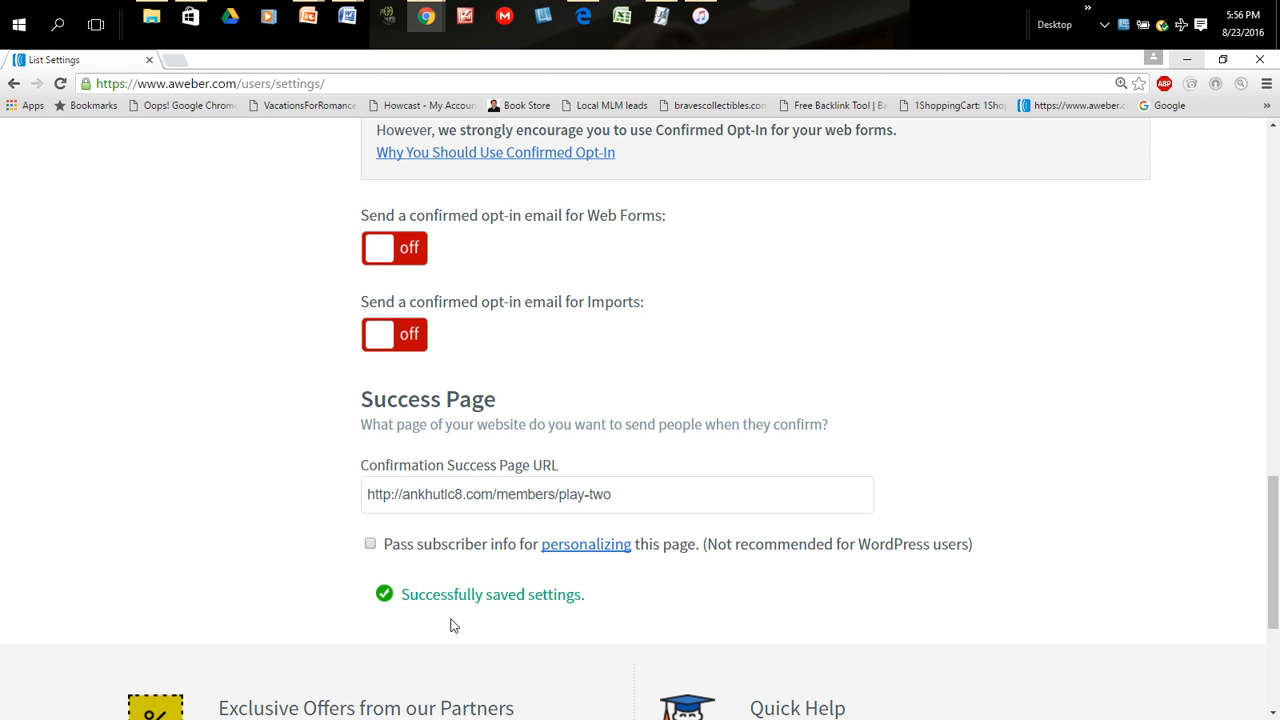
{"action": "scroll", "coordinate": [961, 226], "scroll_direction": "up", "scroll_amount": 8}
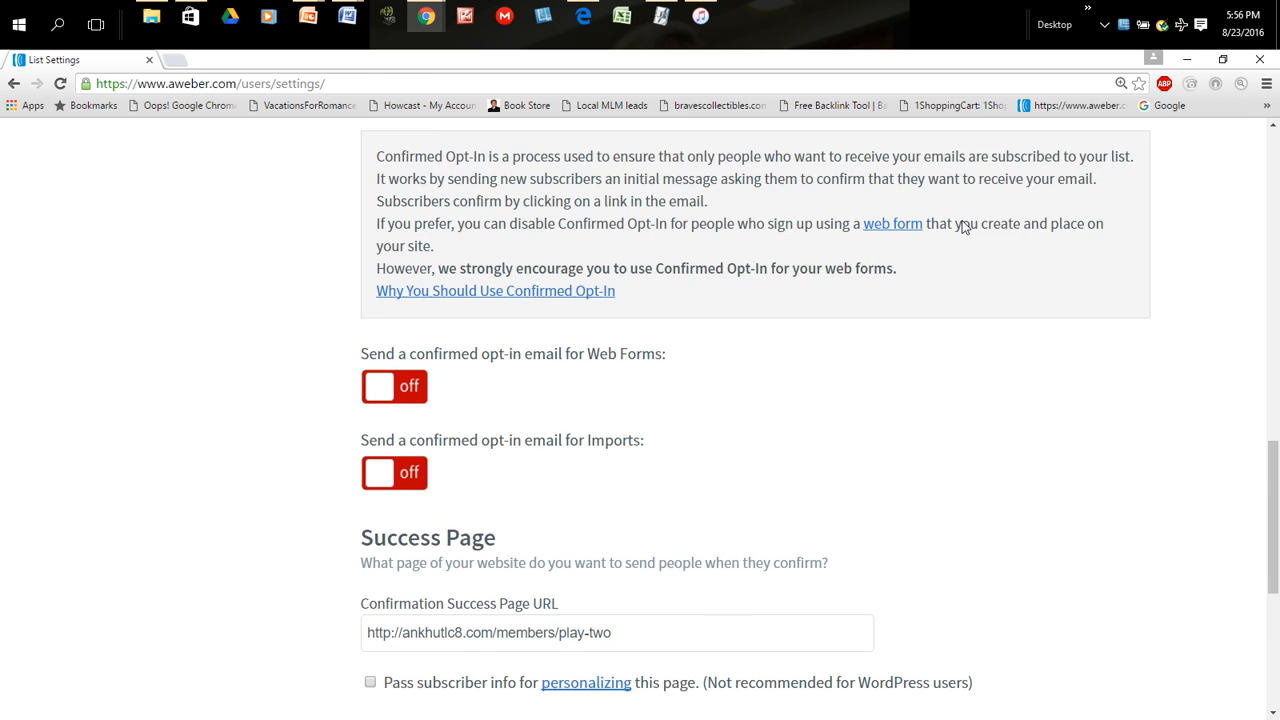
{"action": "scroll", "coordinate": [961, 224], "scroll_direction": "up", "scroll_amount": 5}
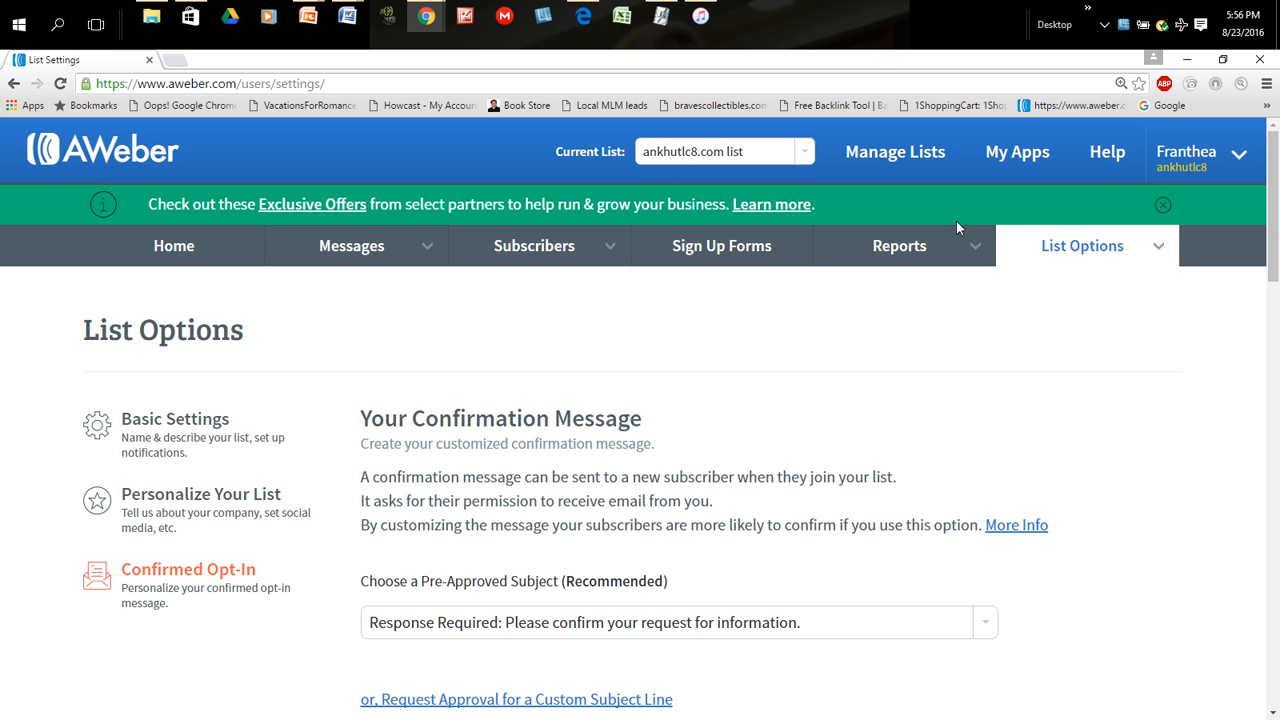
{"action": "scroll", "coordinate": [1129, 501], "scroll_direction": "down", "scroll_amount": 8}
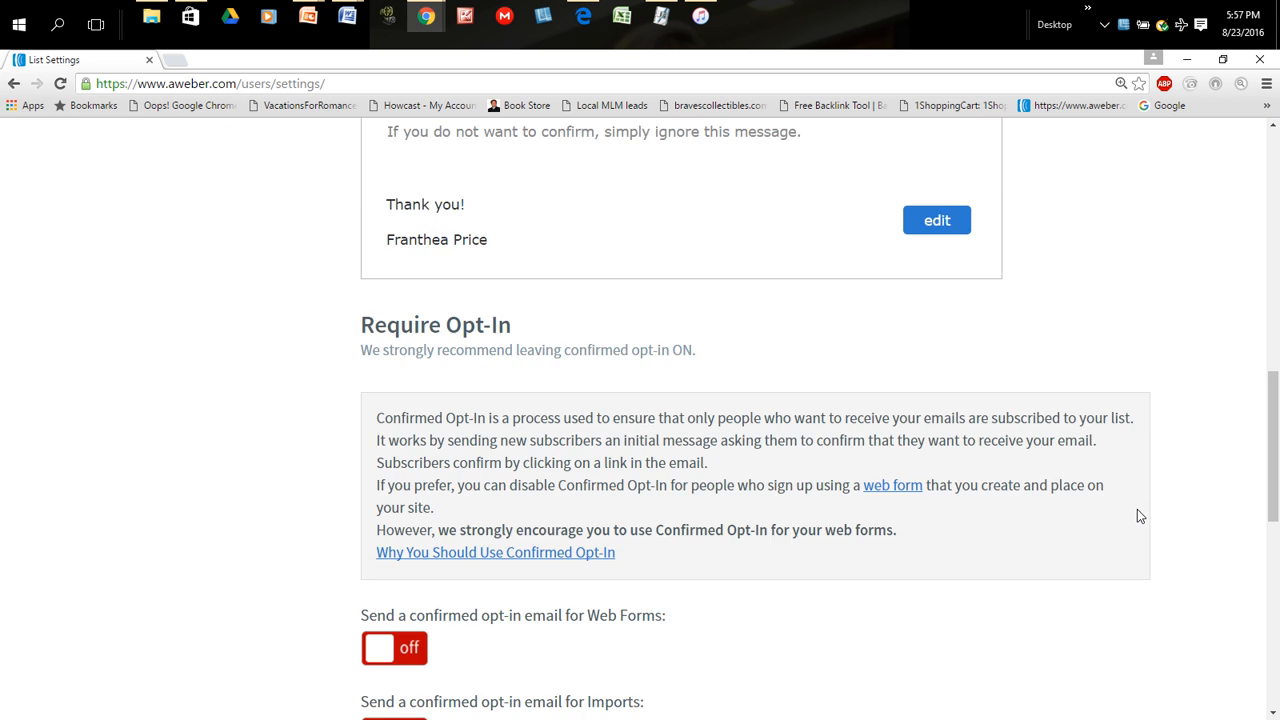
{"action": "scroll", "coordinate": [1137, 509], "scroll_direction": "up", "scroll_amount": 8}
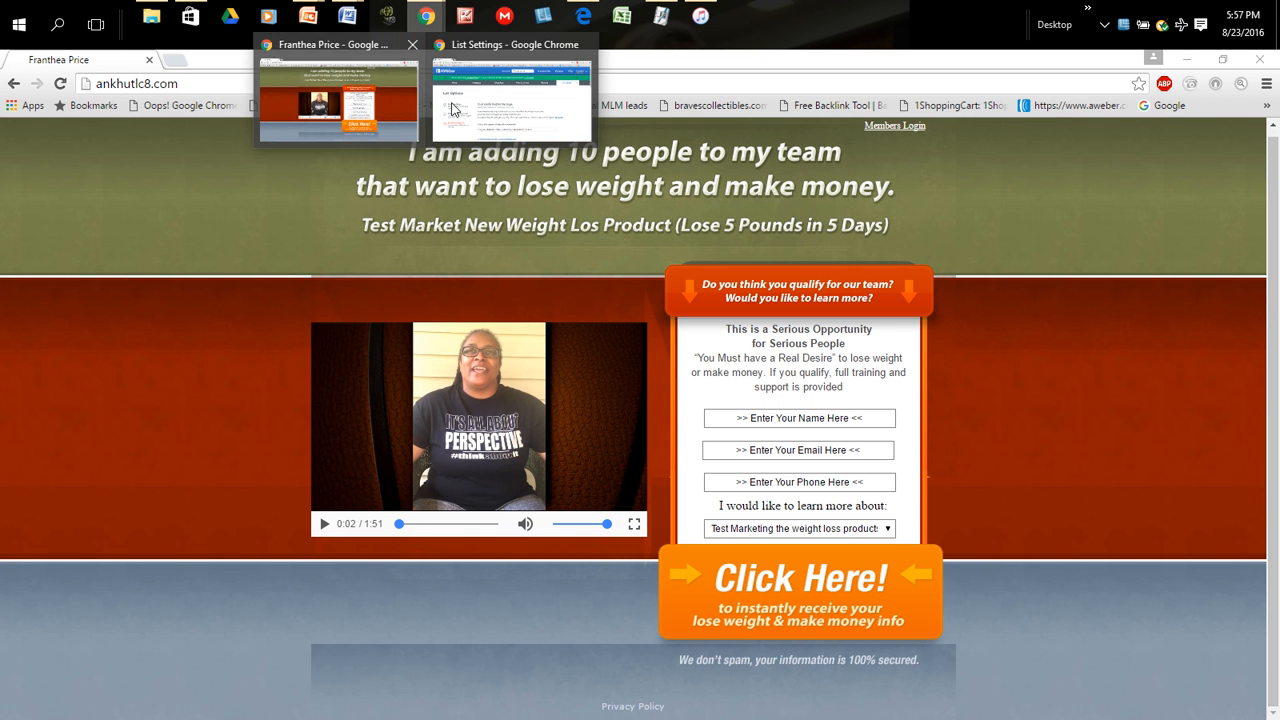
- Switch to the browser window with the ankhutlc8.com sign-up page and copy its web address
{"action": "left_click", "coordinate": [338, 100]}
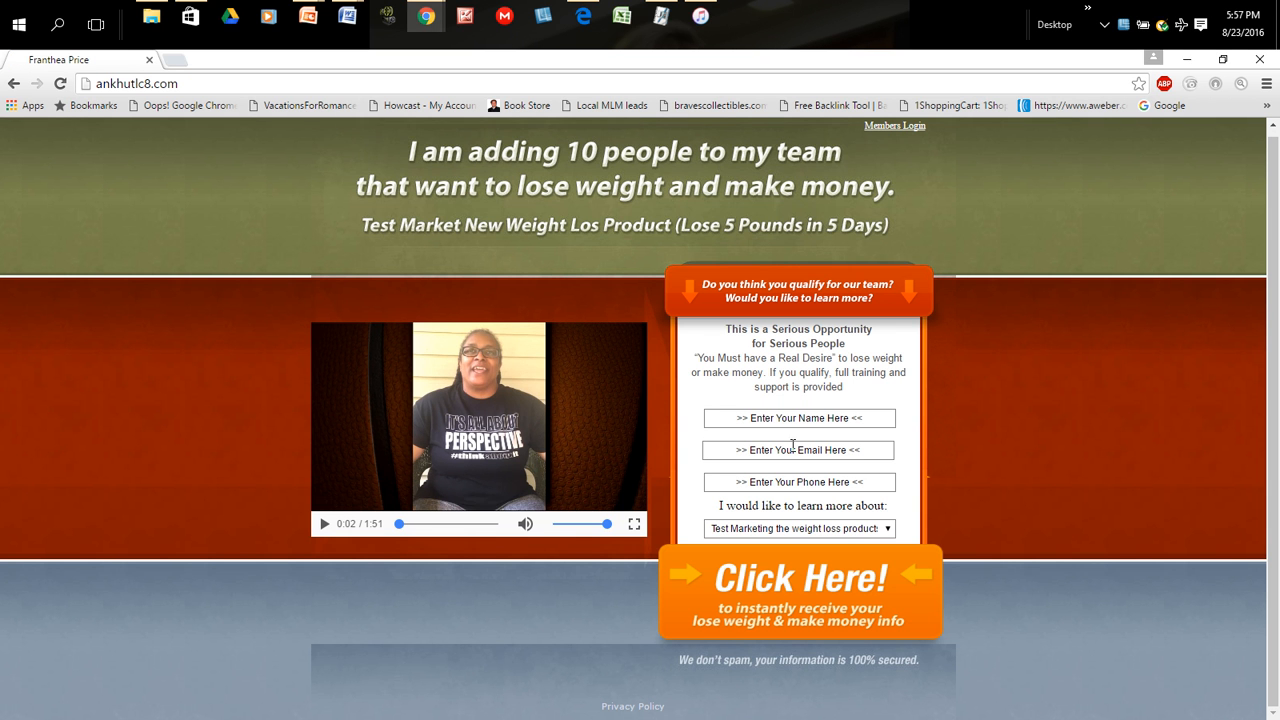
{"action": "left_click", "coordinate": [835, 422]}
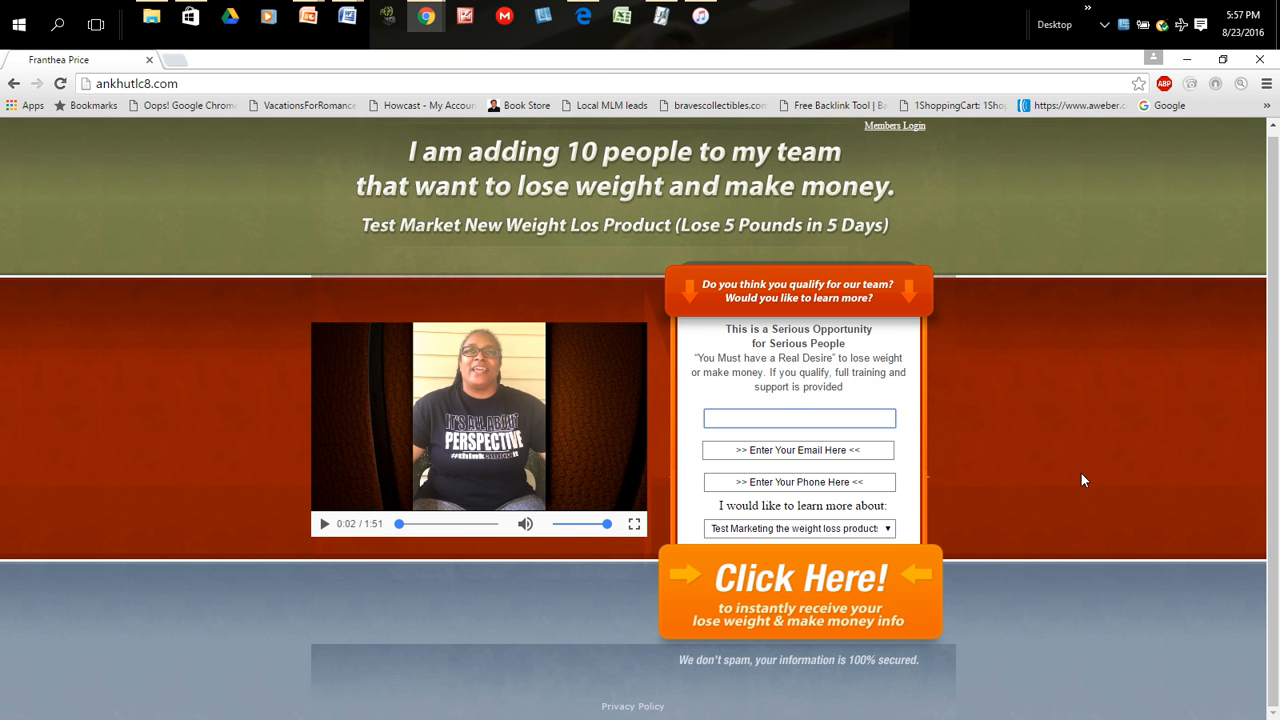
{"action": "left_click", "coordinate": [799, 418]}
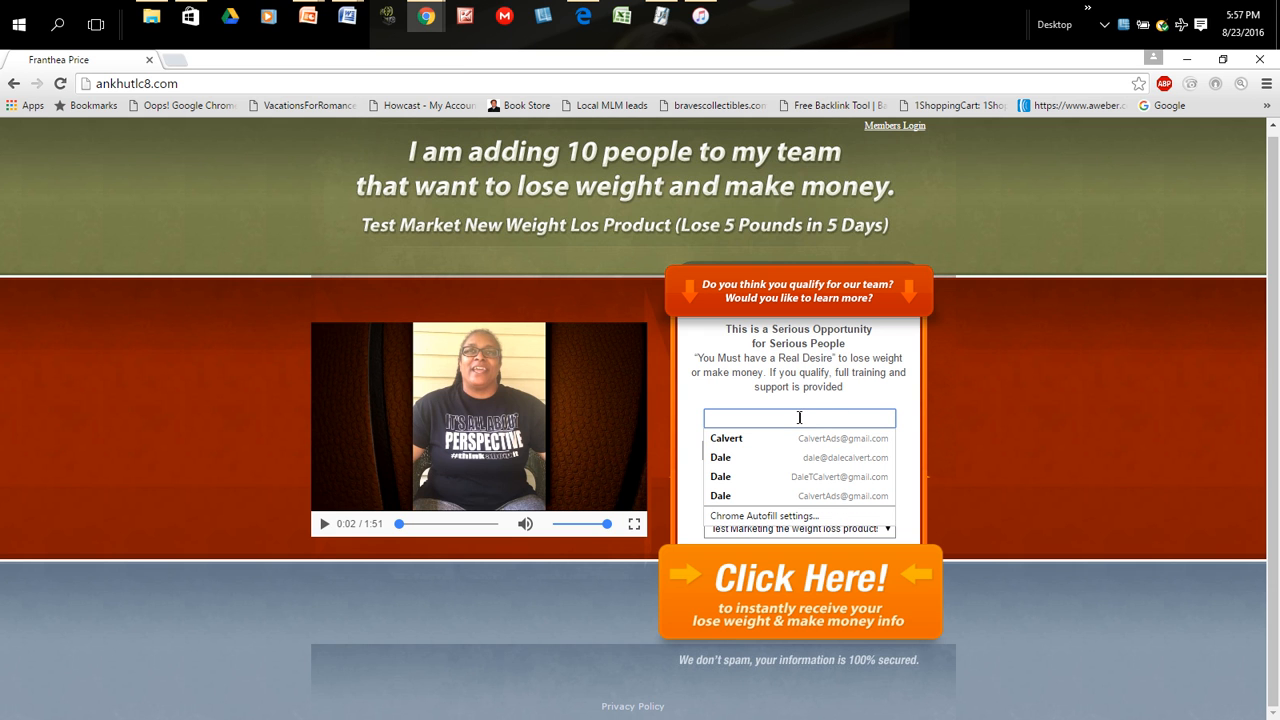
{"action": "left_click", "coordinate": [953, 418]}
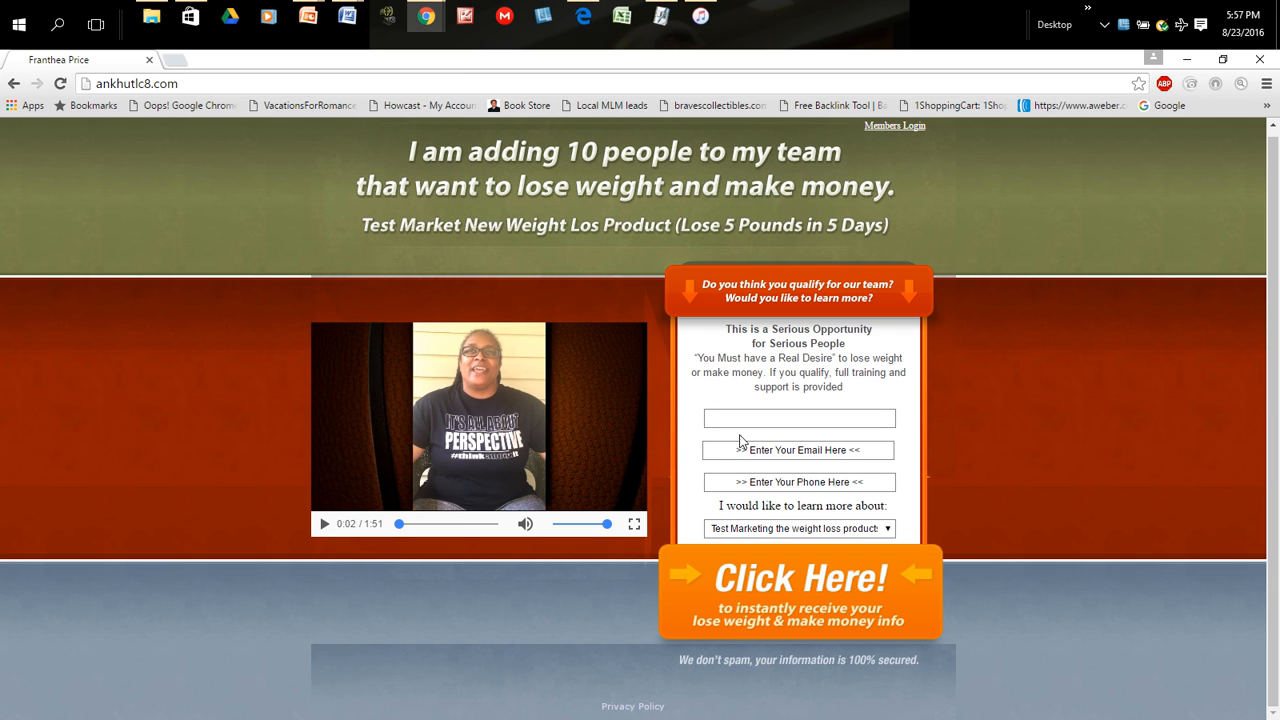
{"action": "left_click", "coordinate": [181, 83]}
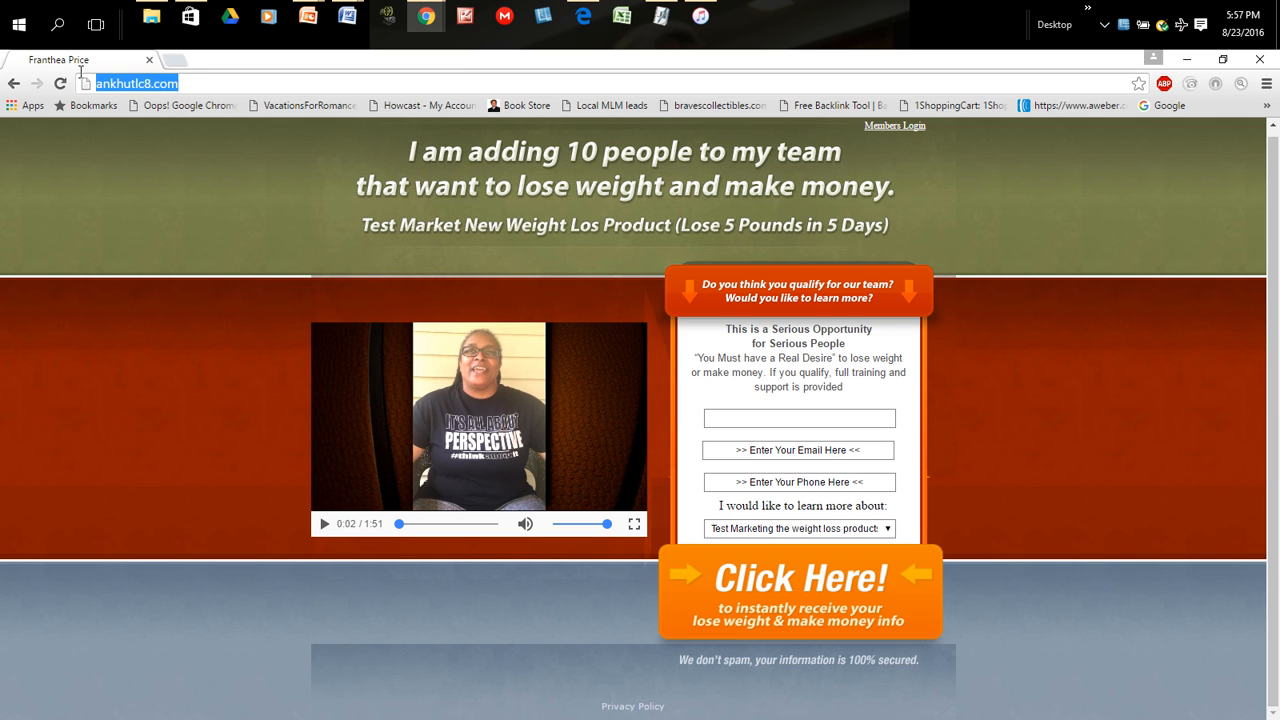
{"action": "right_click", "coordinate": [134, 86]}
{"action": "left_click", "coordinate": [163, 141]}
{"action": "left_click", "coordinate": [435, 20]}
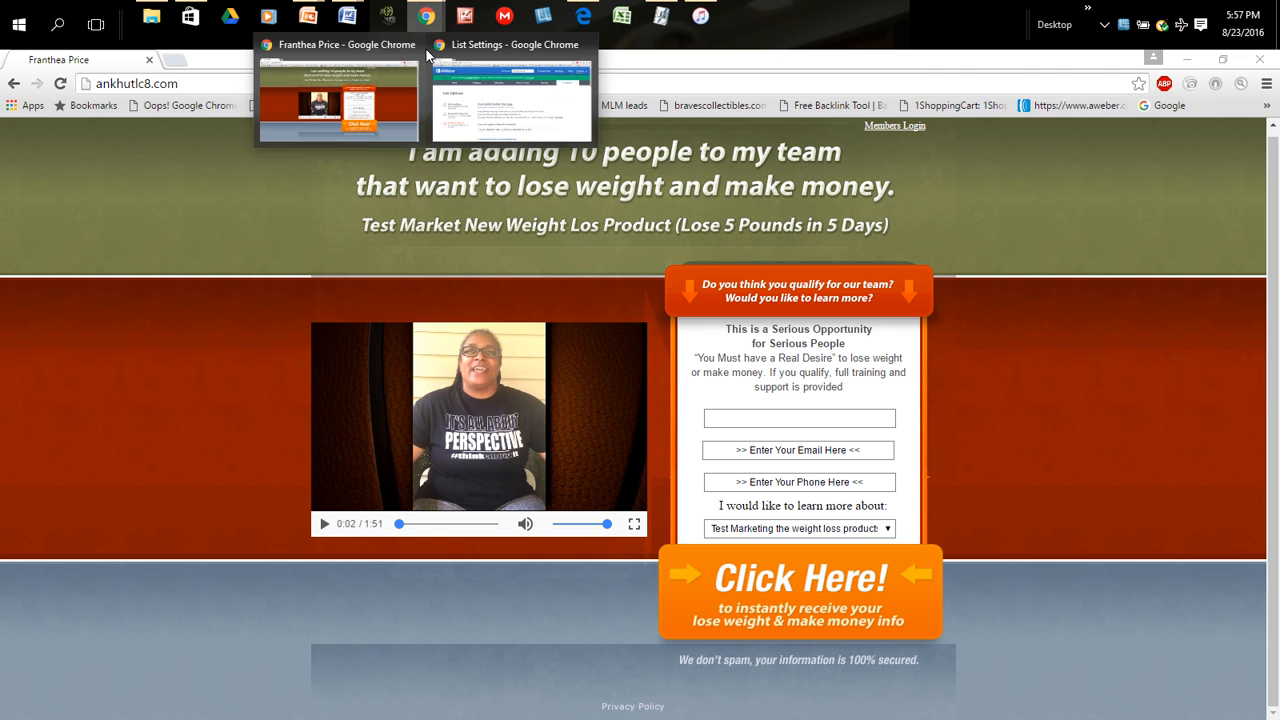
{"action": "left_click", "coordinate": [304, 129]}
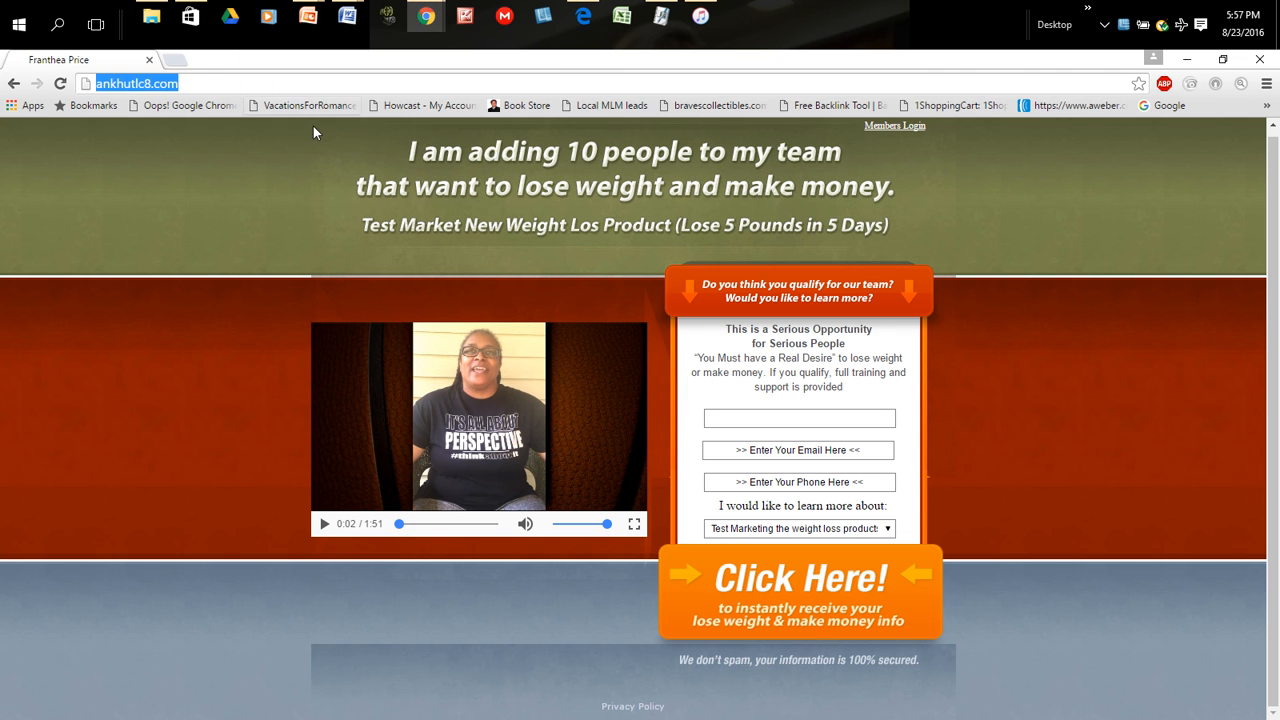
{"action": "left_click", "coordinate": [13, 83]}
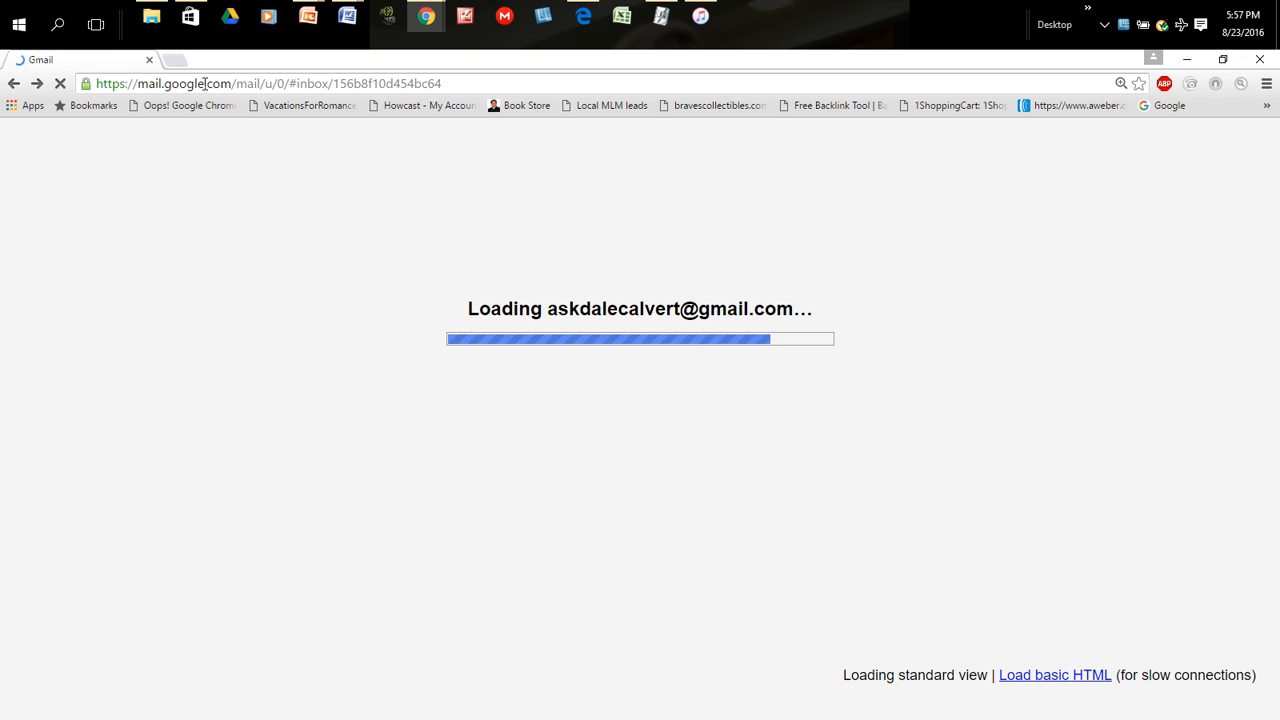
{"action": "right_click", "coordinate": [204, 85]}
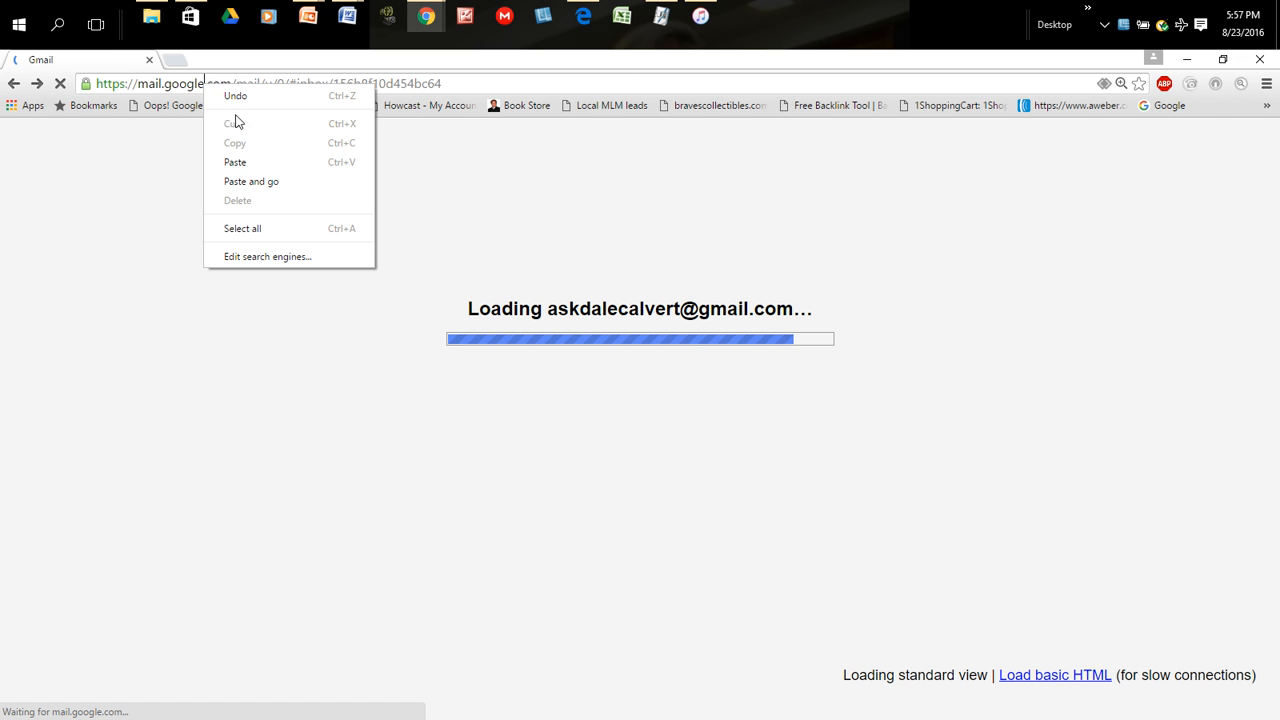
{"action": "left_click", "coordinate": [233, 161]}
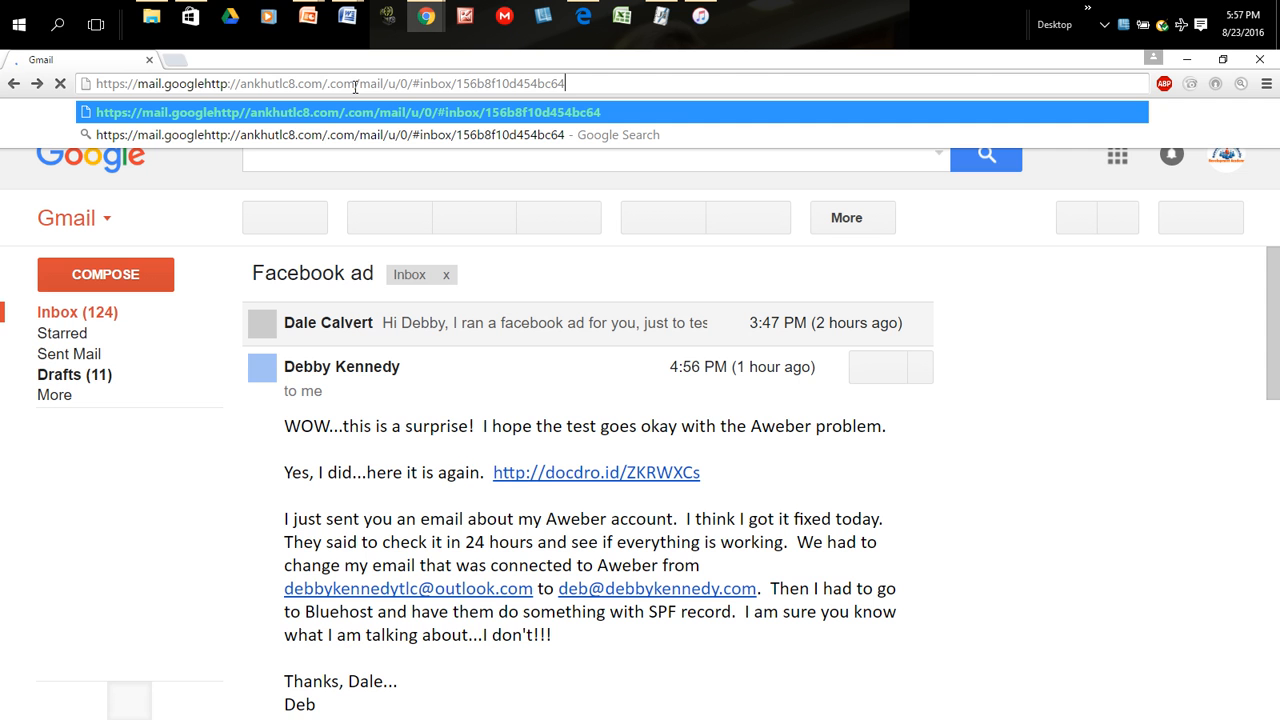
{"action": "left_click_drag", "start_coordinate": [355, 88], "coordinate": [4, 87]}
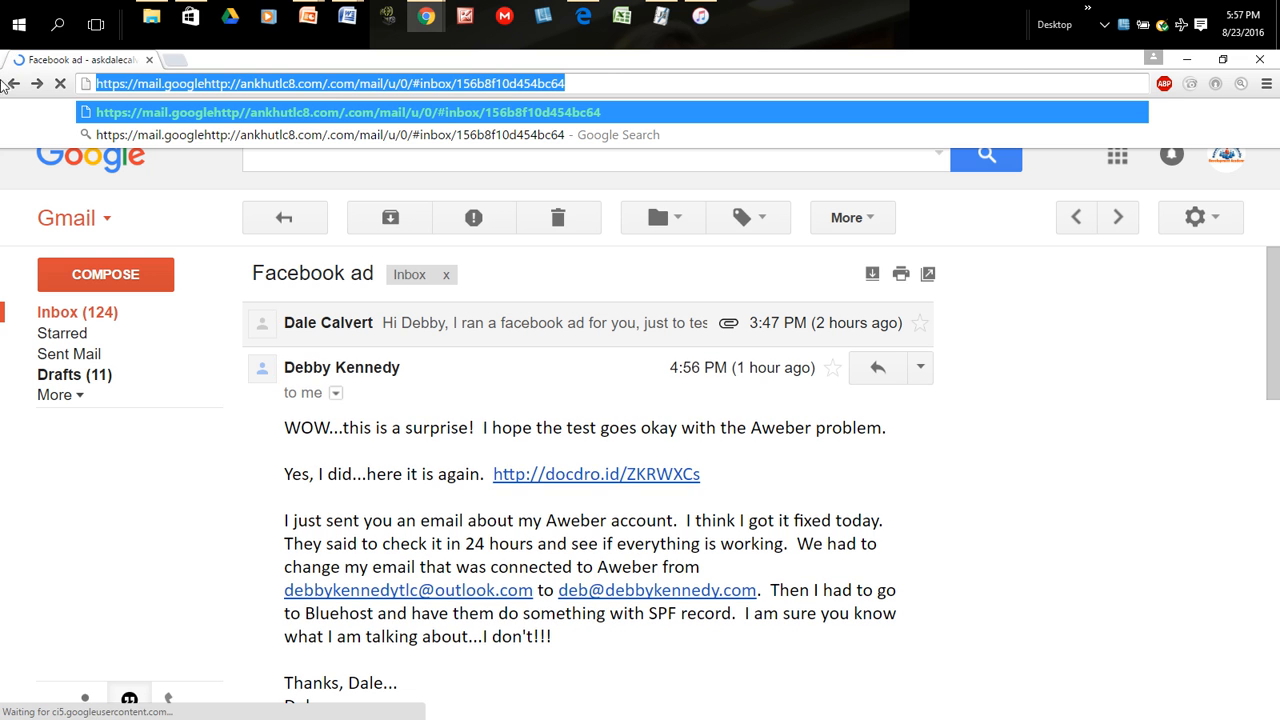
{"action": "right_click", "coordinate": [168, 86]}
{"action": "left_click", "coordinate": [200, 157]}
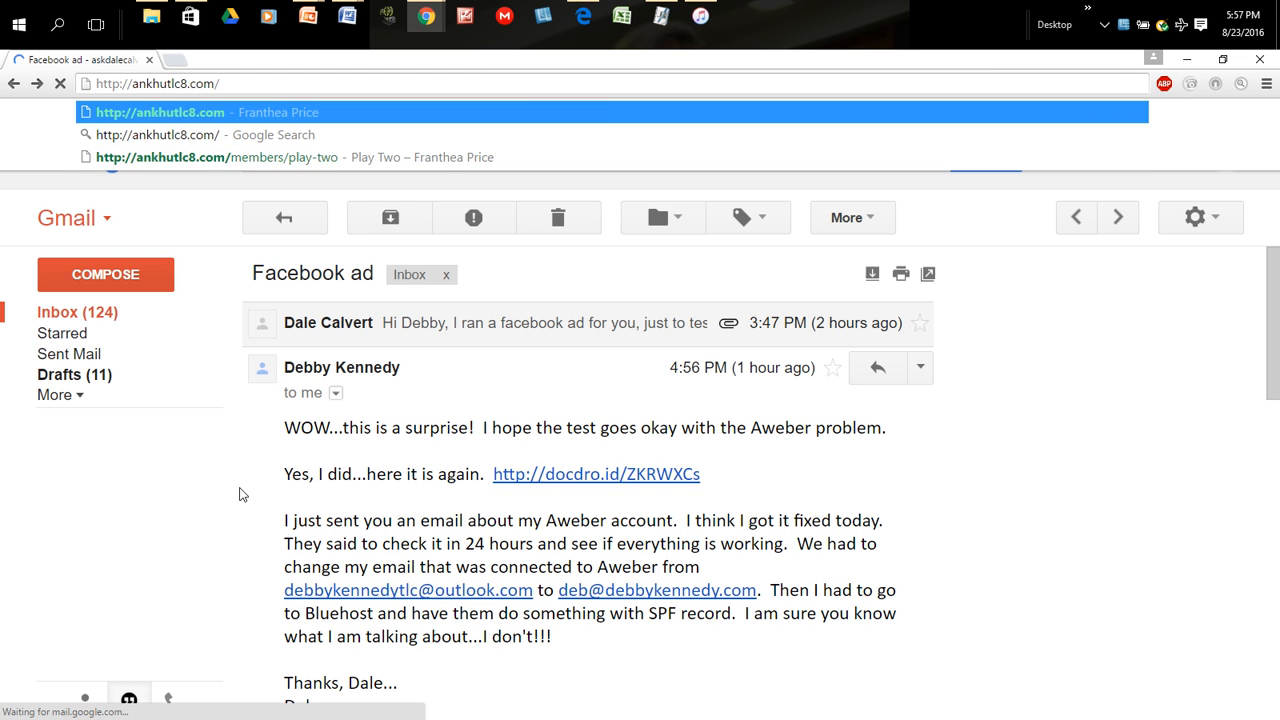
{"action": "key", "text": "Return"}
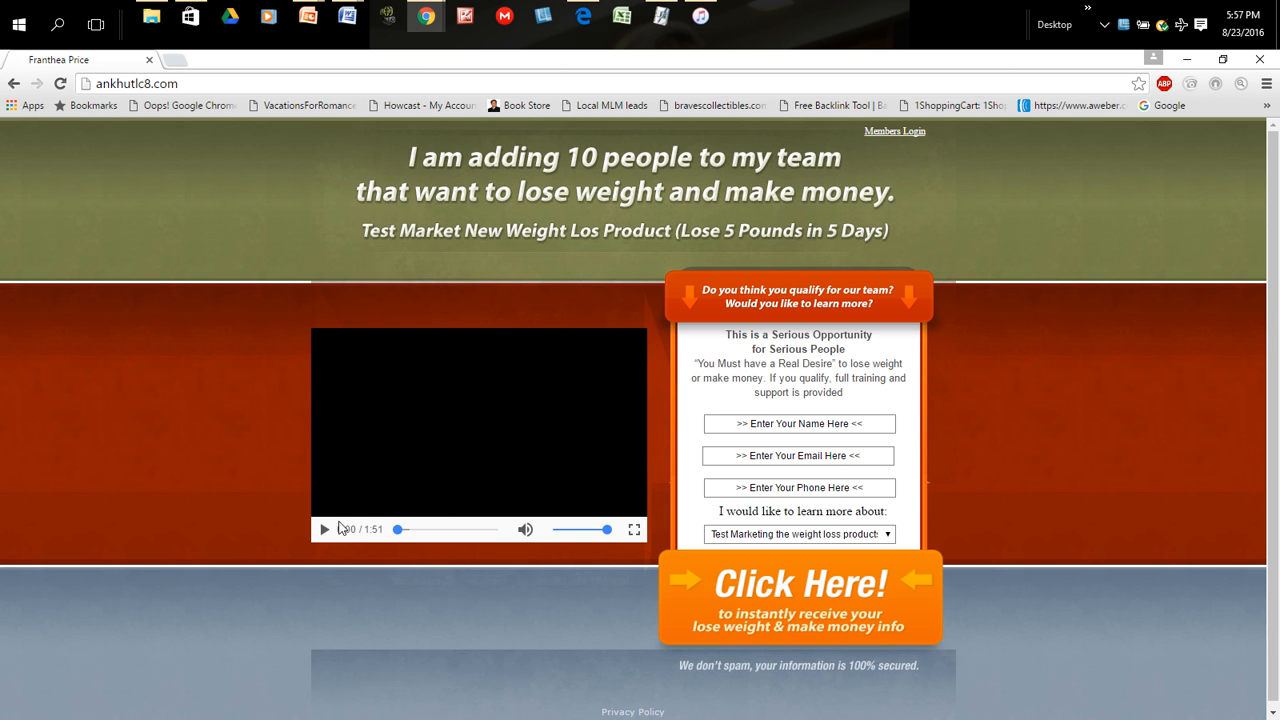
{"action": "left_click", "coordinate": [324, 530]}
{"action": "left_click", "coordinate": [324, 530]}
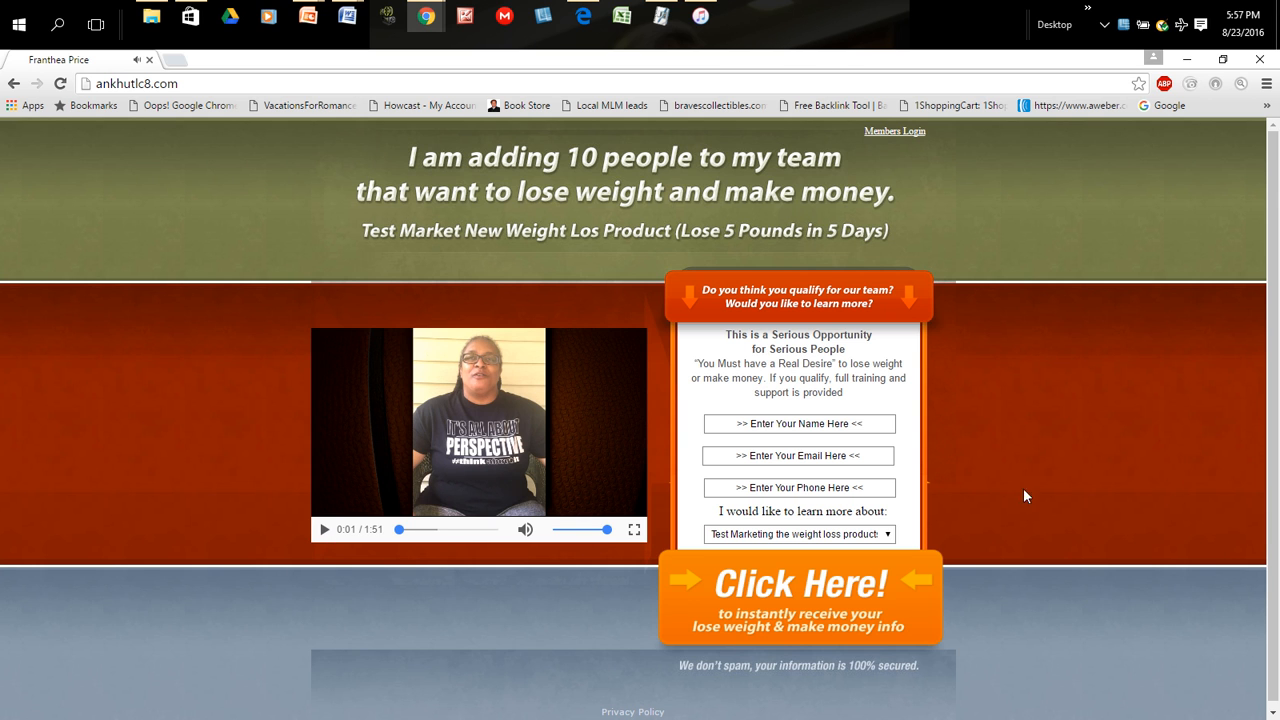
- Enter the test contact's name in the sign-up form
{"action": "left_click", "coordinate": [802, 425]}
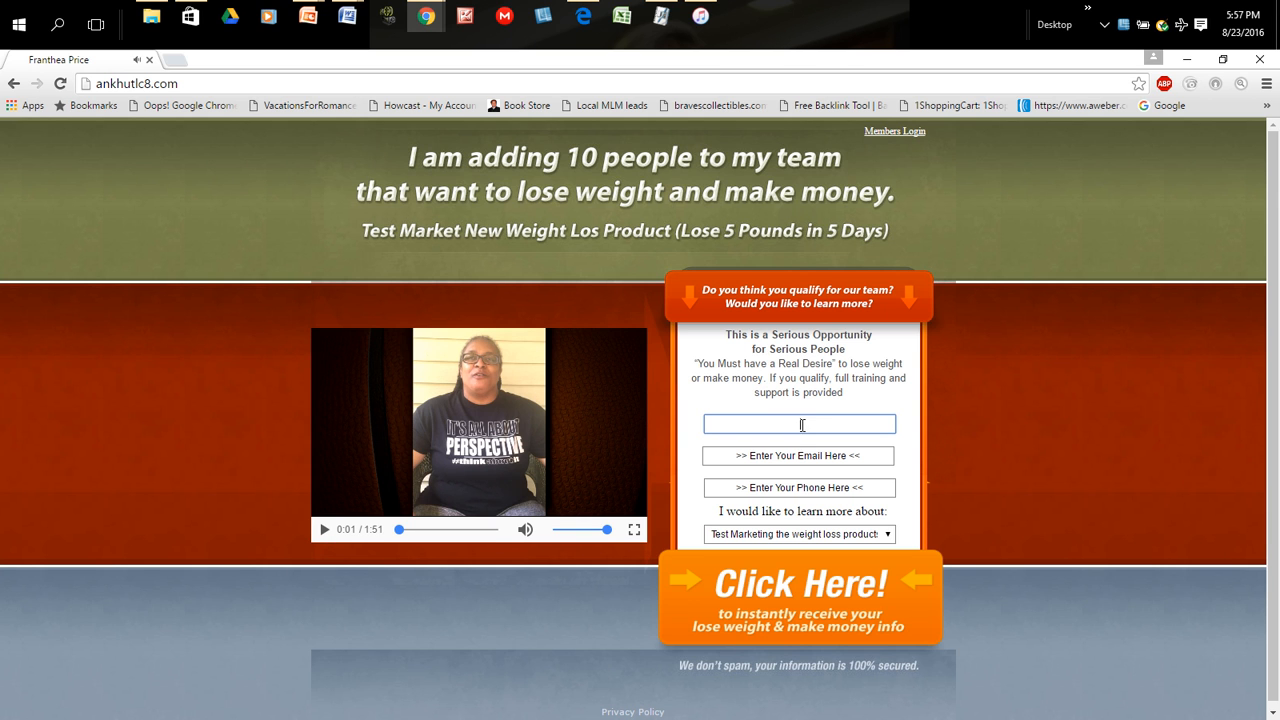
{"action": "type", "text": "D"}
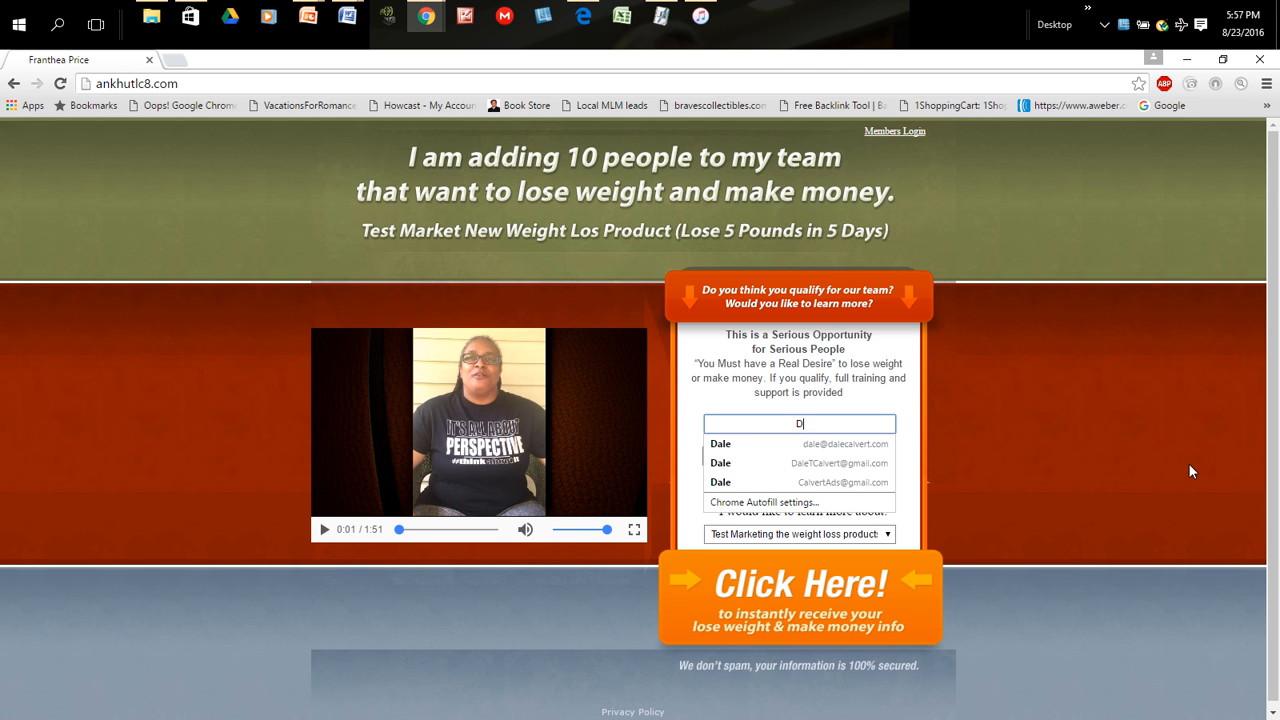
{"action": "type", "text": "o"}
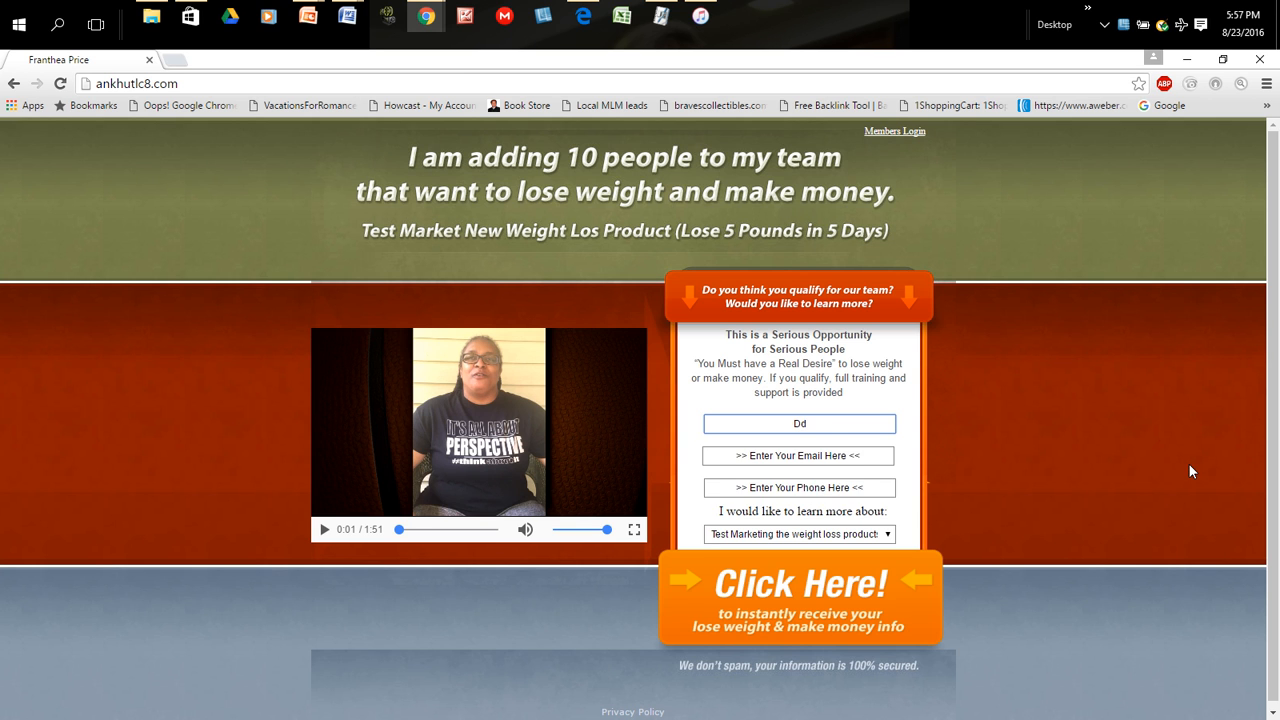
{"action": "key", "text": "BackSpace"}
{"action": "type", "text": "ale T"}
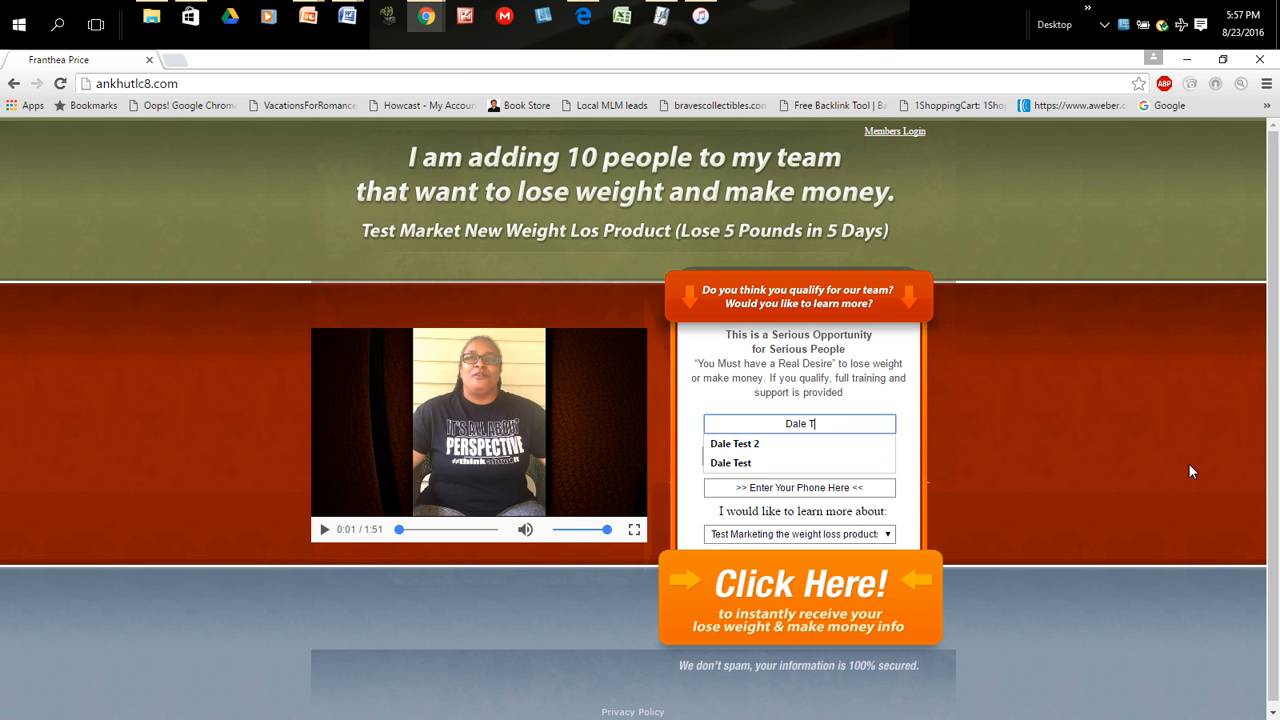
{"action": "type", "text": "esting"}
{"action": "key", "text": "Tab"}
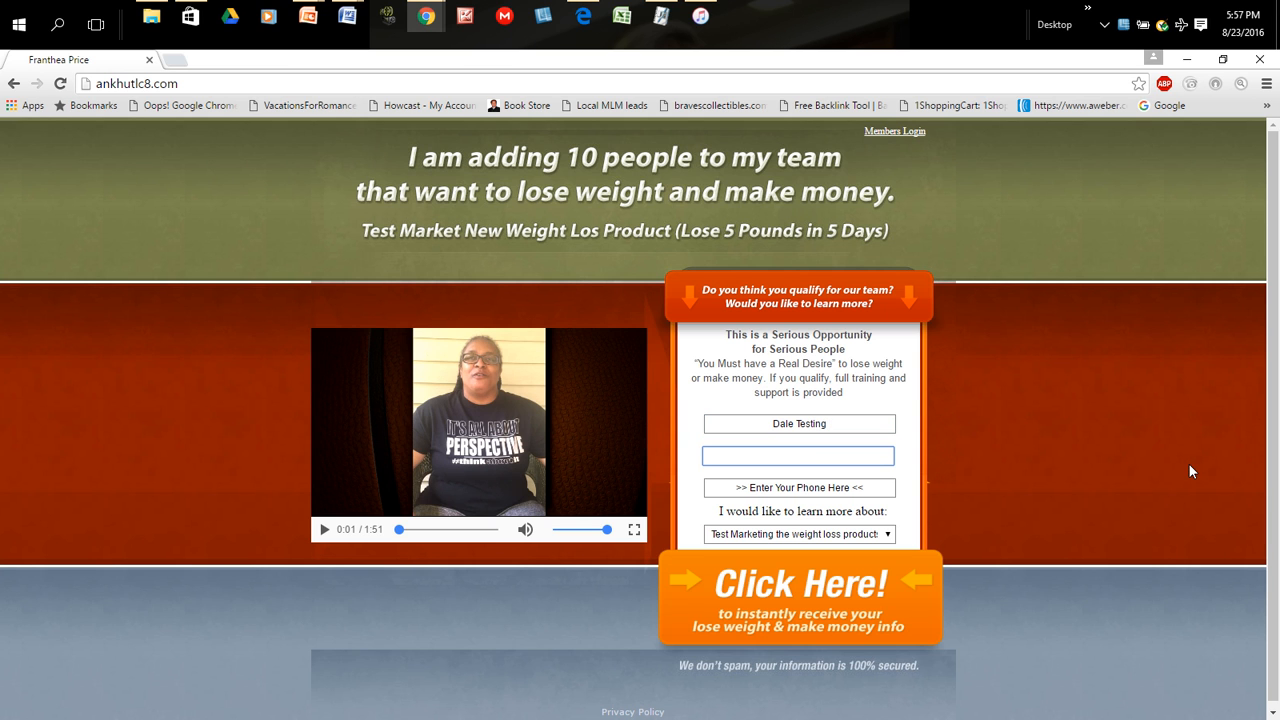
{"action": "left_click", "coordinate": [1082, 488]}
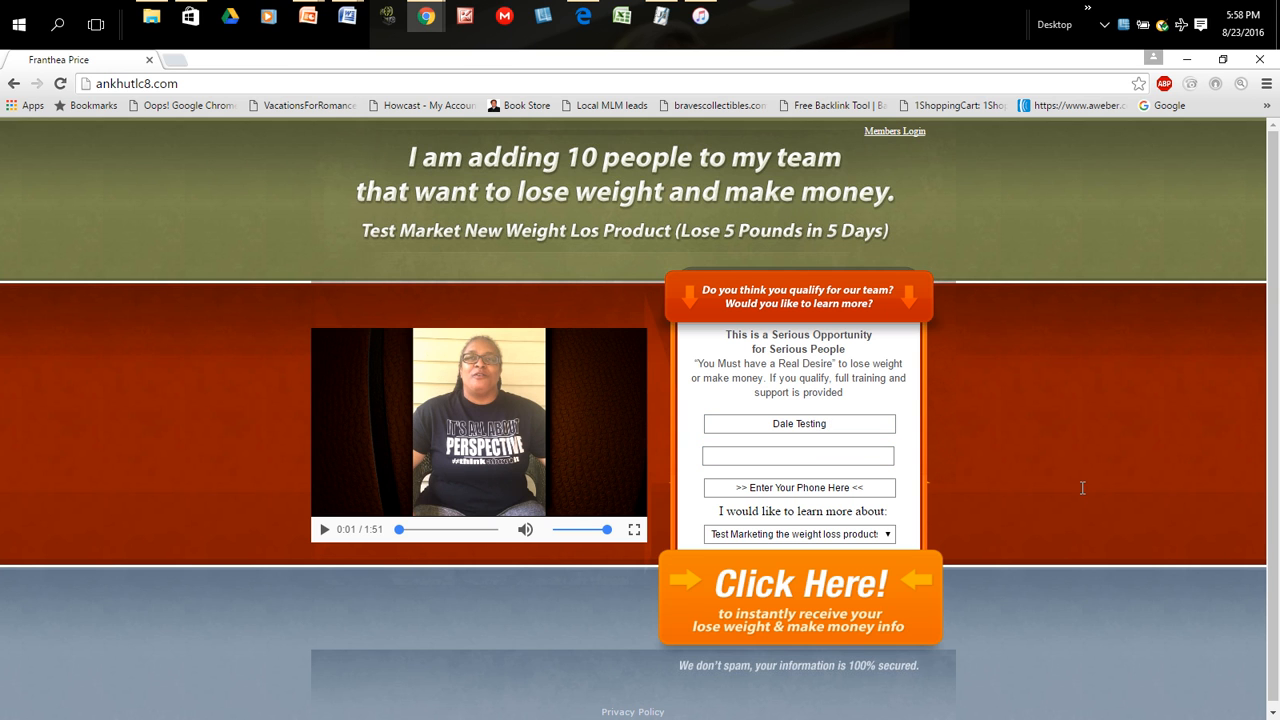
- Fill in the test contact's e-mail address in the sign-up form
{"action": "left_click", "coordinate": [796, 455]}
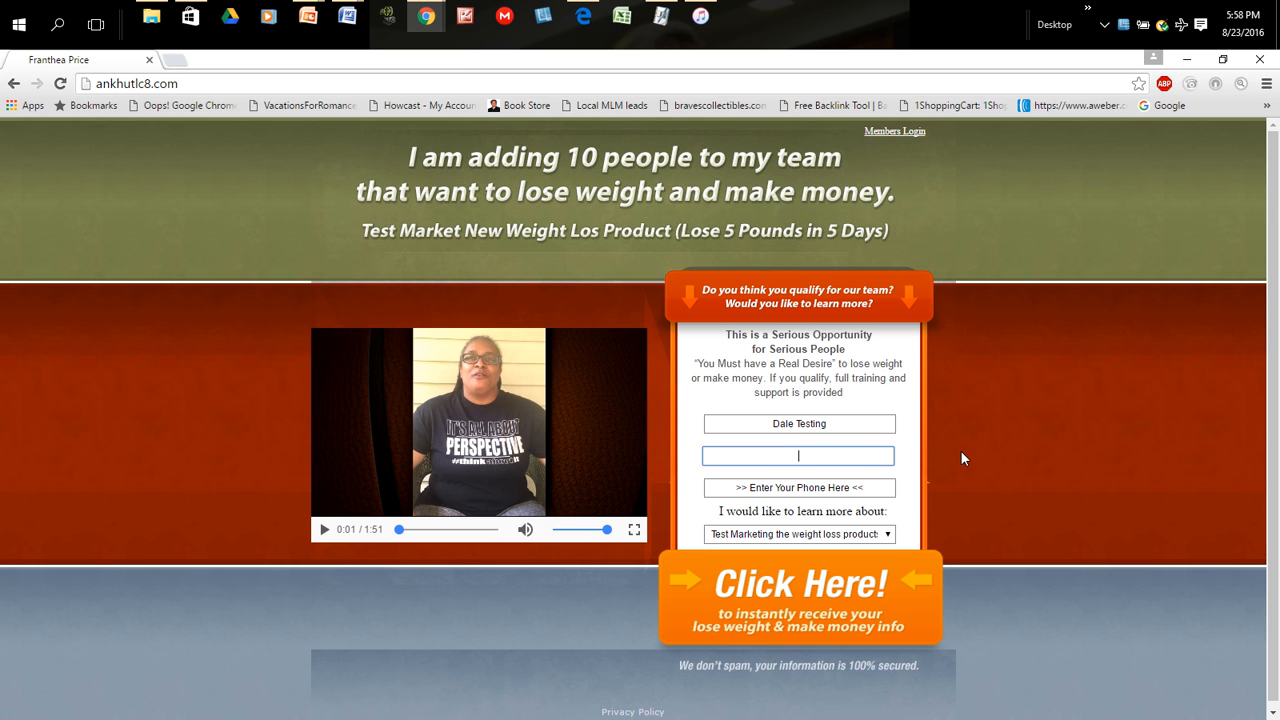
{"action": "type", "text": "D"}
{"action": "key", "text": "BackSpace"}
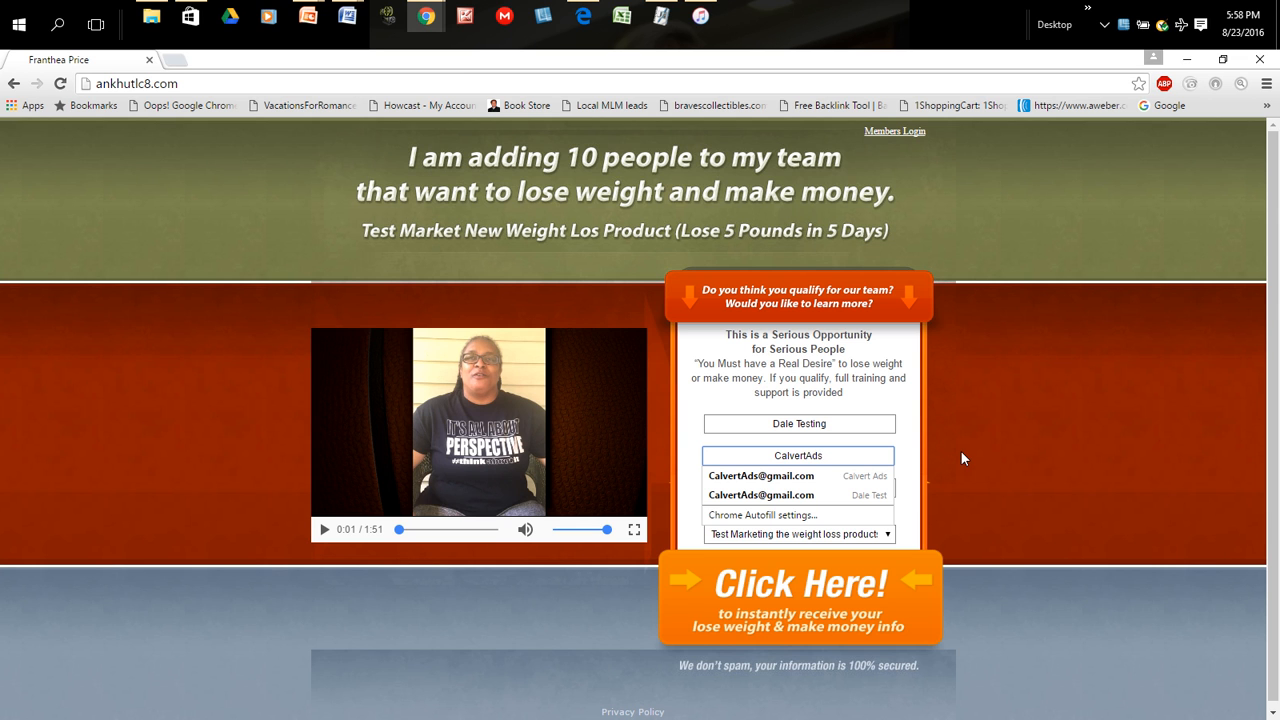
{"action": "key", "text": "Tab"}
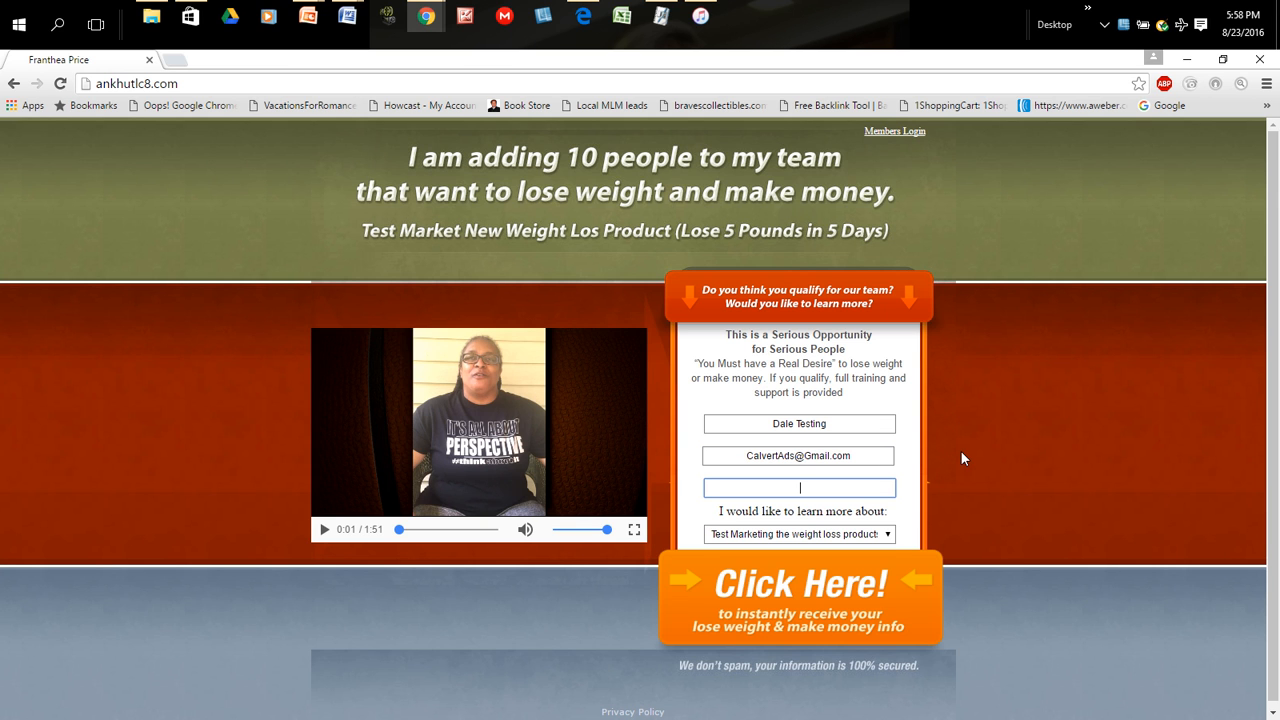
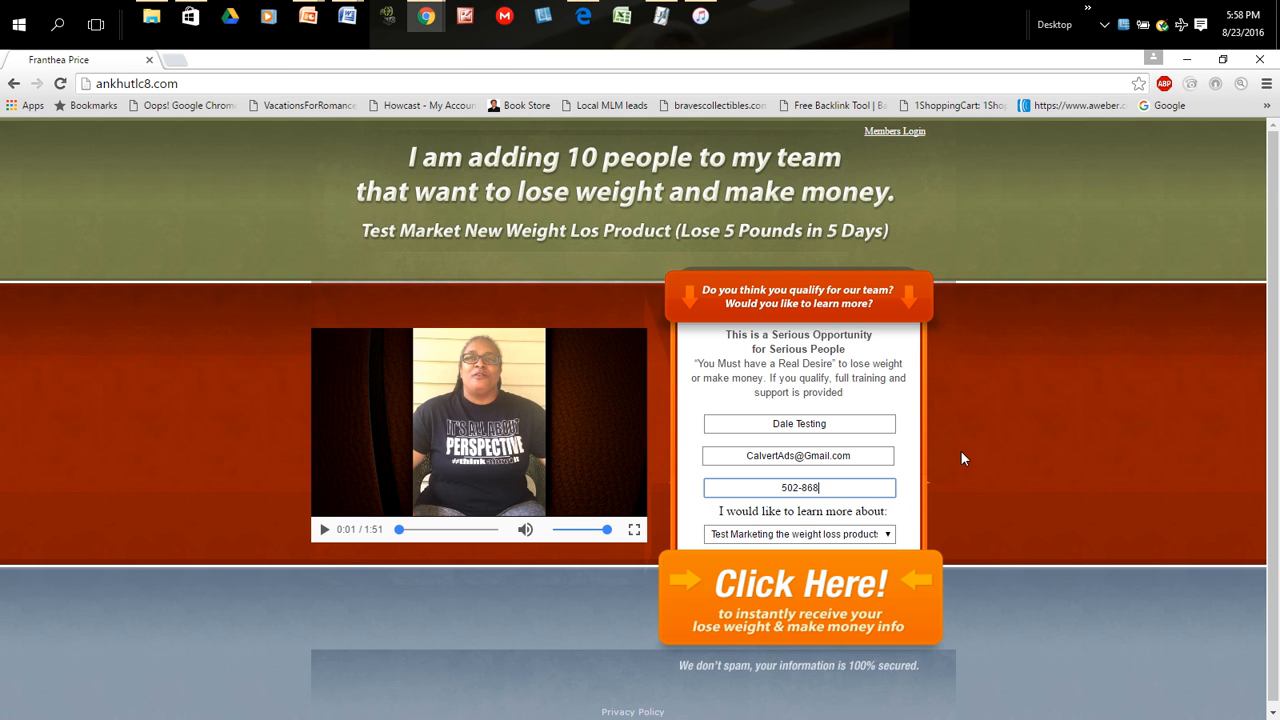
- Set the "I would like to learn more about" choice to Both and submit the sign-up form
{"action": "left_click", "coordinate": [887, 534]}
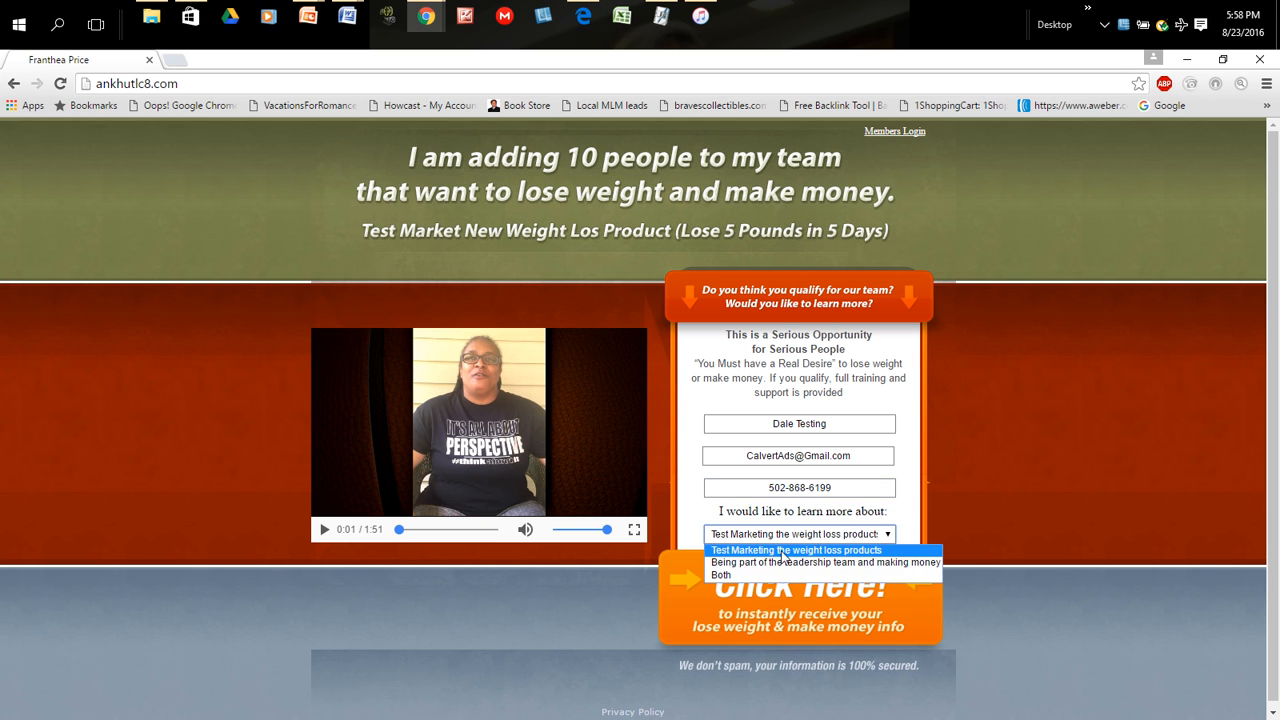
{"action": "left_click", "coordinate": [728, 575]}
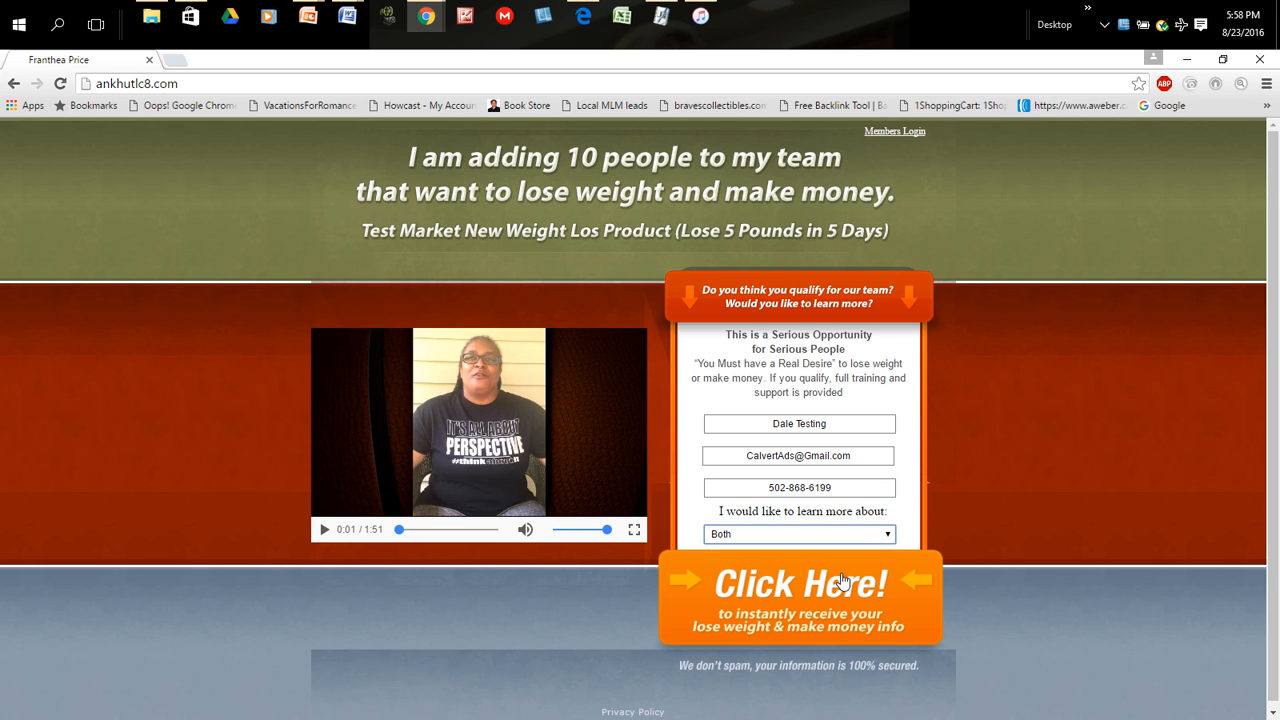
{"action": "left_click", "coordinate": [800, 608]}
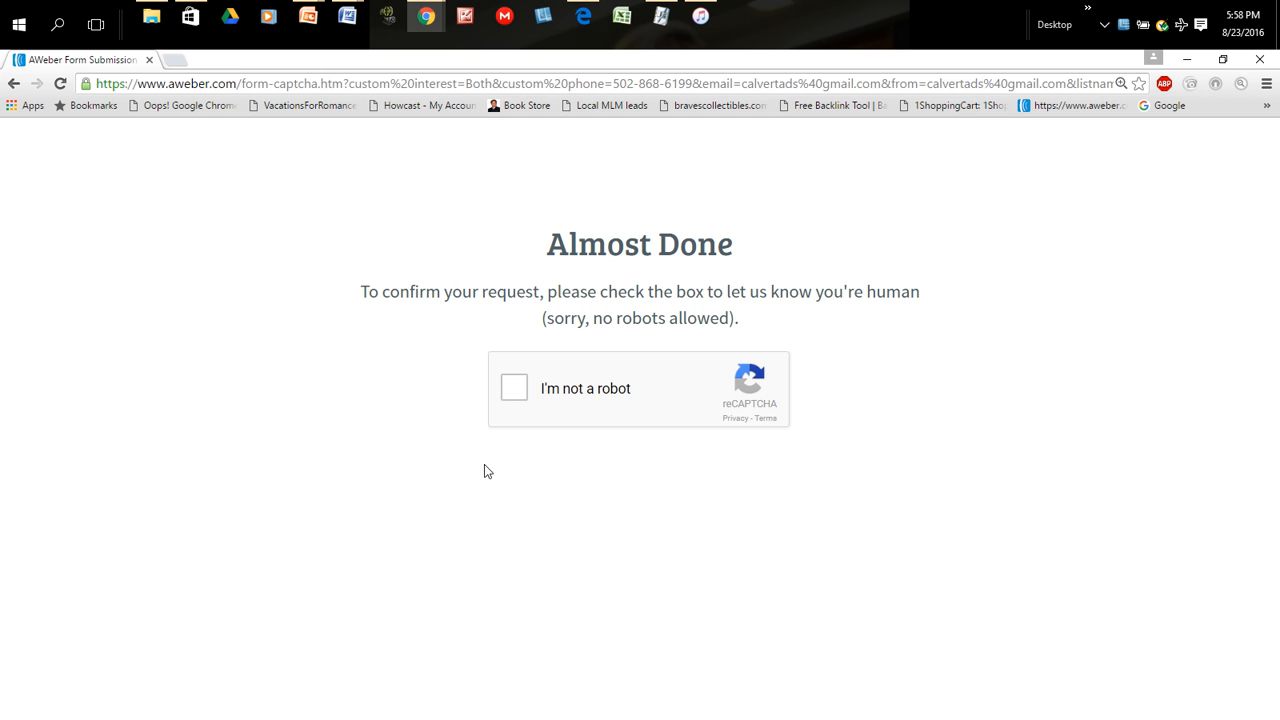
- Complete the "I'm not a robot" check by selecting the images of bodies of water and verifying them
{"action": "left_click", "coordinate": [511, 391]}
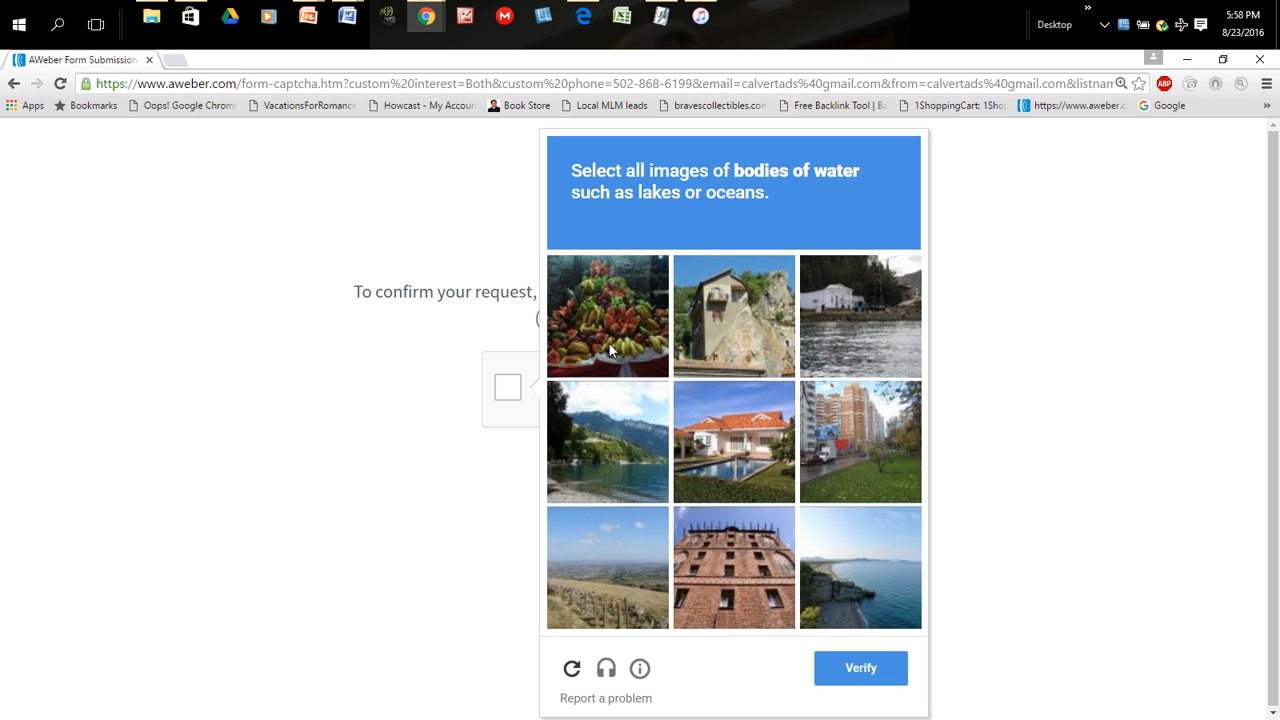
{"action": "left_click", "coordinate": [874, 337]}
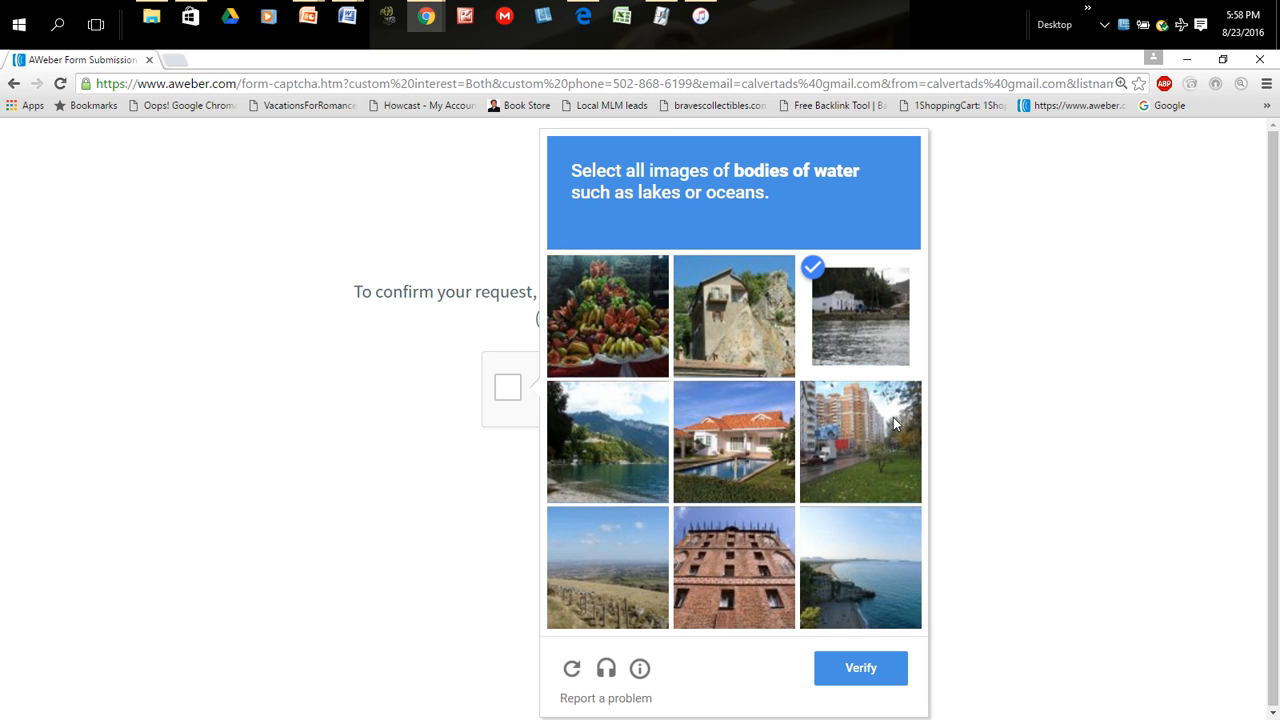
{"action": "left_click", "coordinate": [611, 465]}
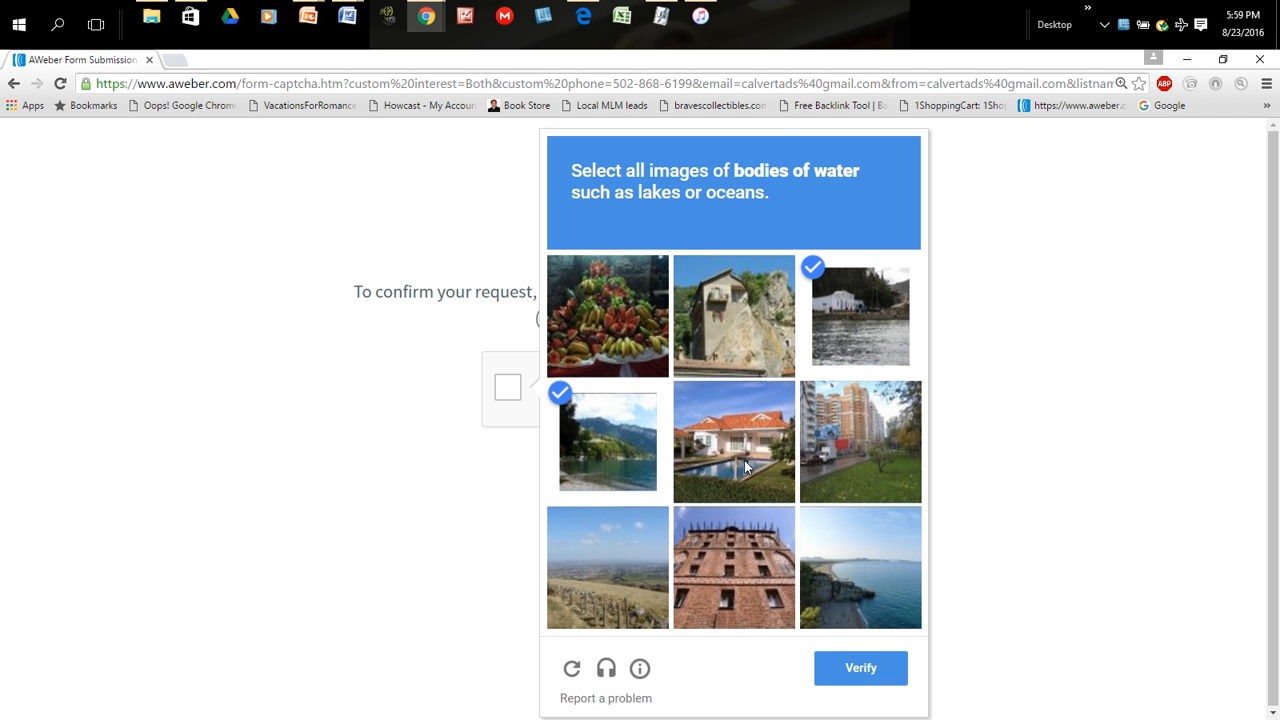
{"action": "left_click", "coordinate": [852, 600]}
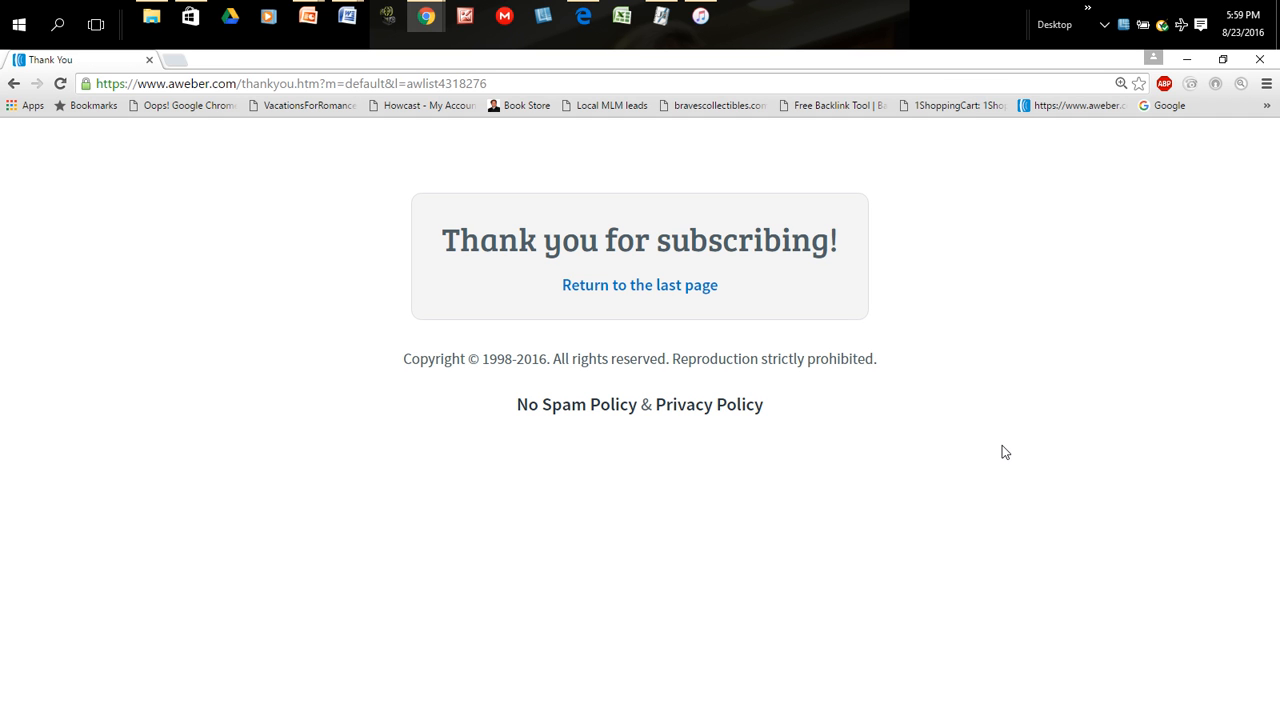
{"action": "left_click", "coordinate": [645, 290]}
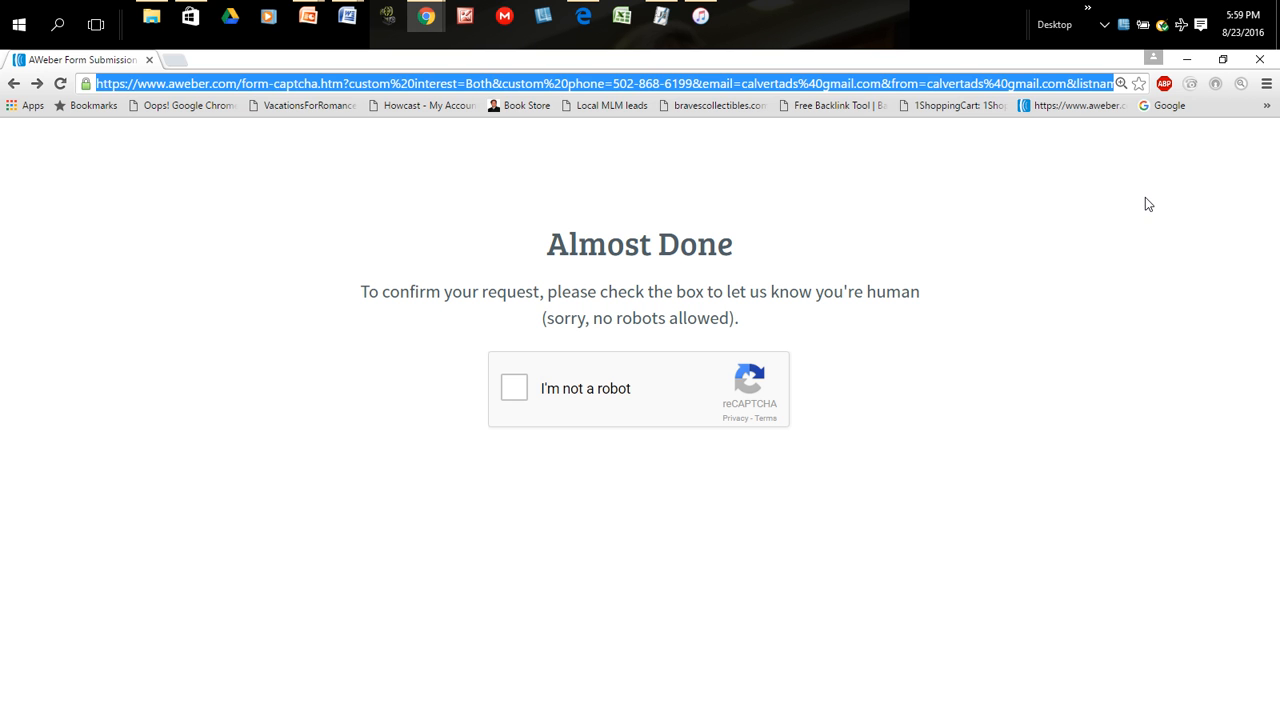
{"action": "type", "text": "www."}
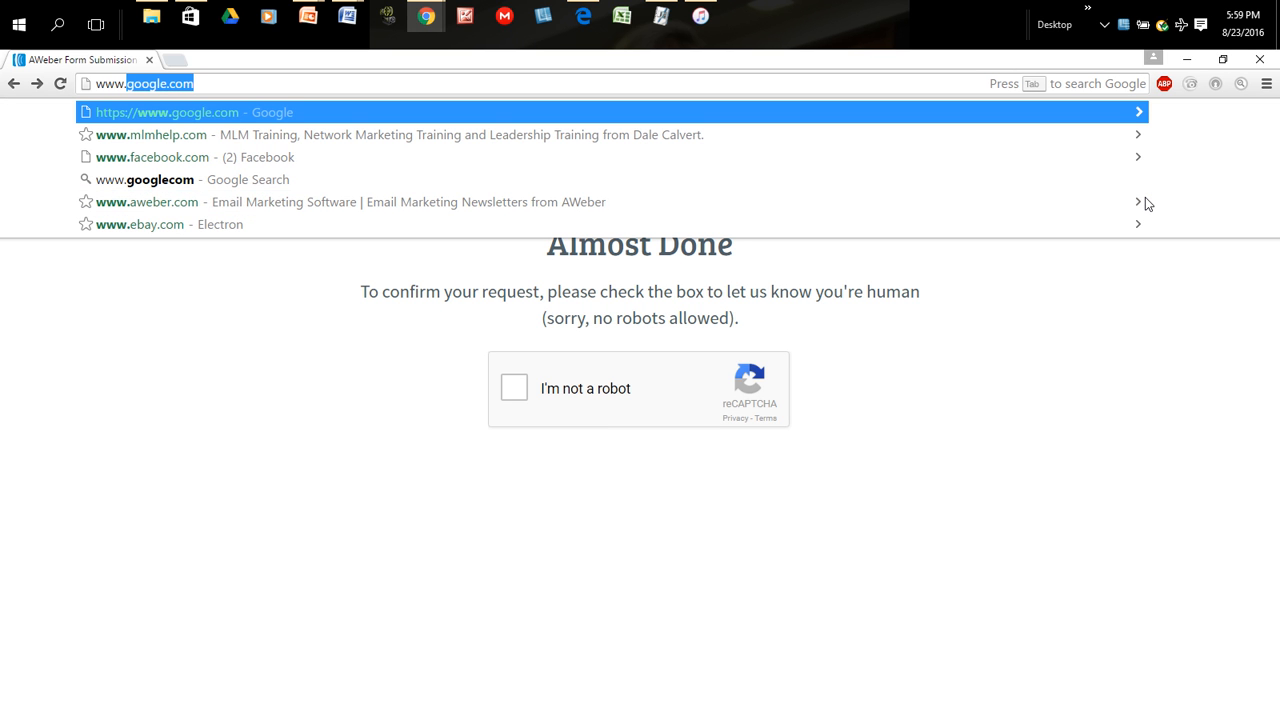
{"action": "type", "text": "googlecom"}
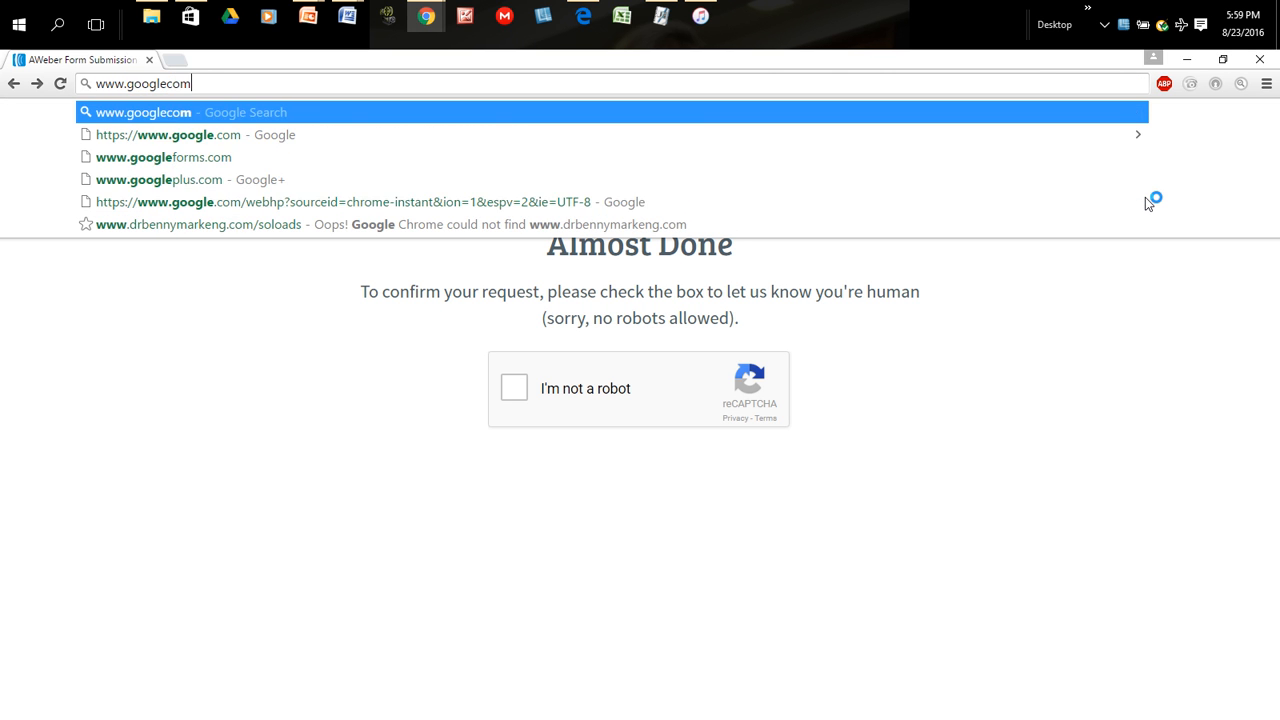
{"action": "key", "text": "Return"}
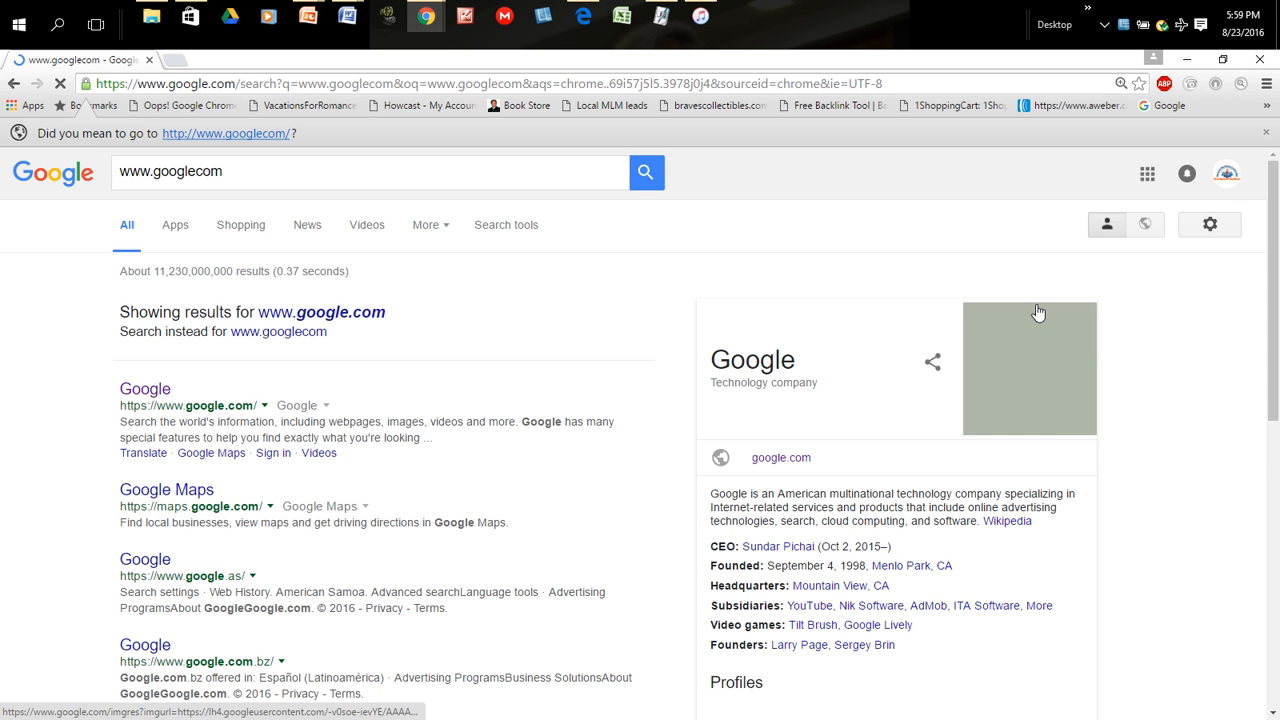
- Sign out of the current Google account and sign in to the test contact's account with its password
{"action": "left_click", "coordinate": [1228, 183]}
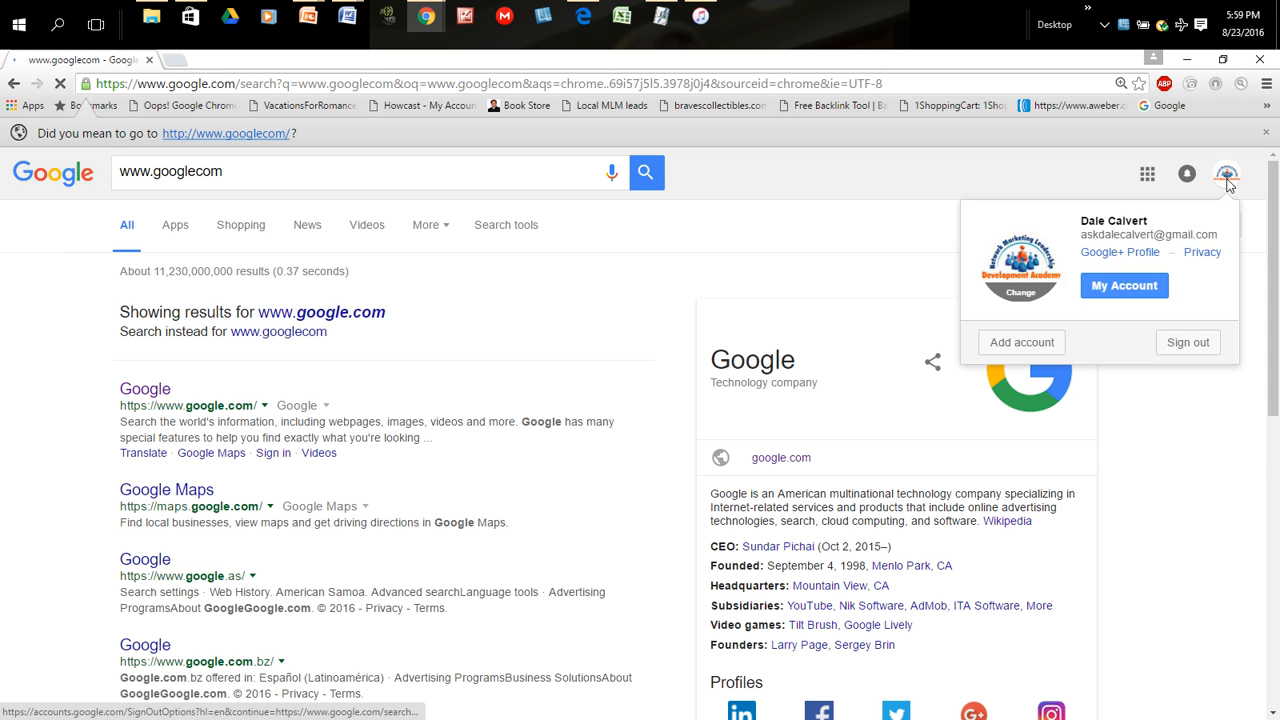
{"action": "left_click", "coordinate": [1183, 353]}
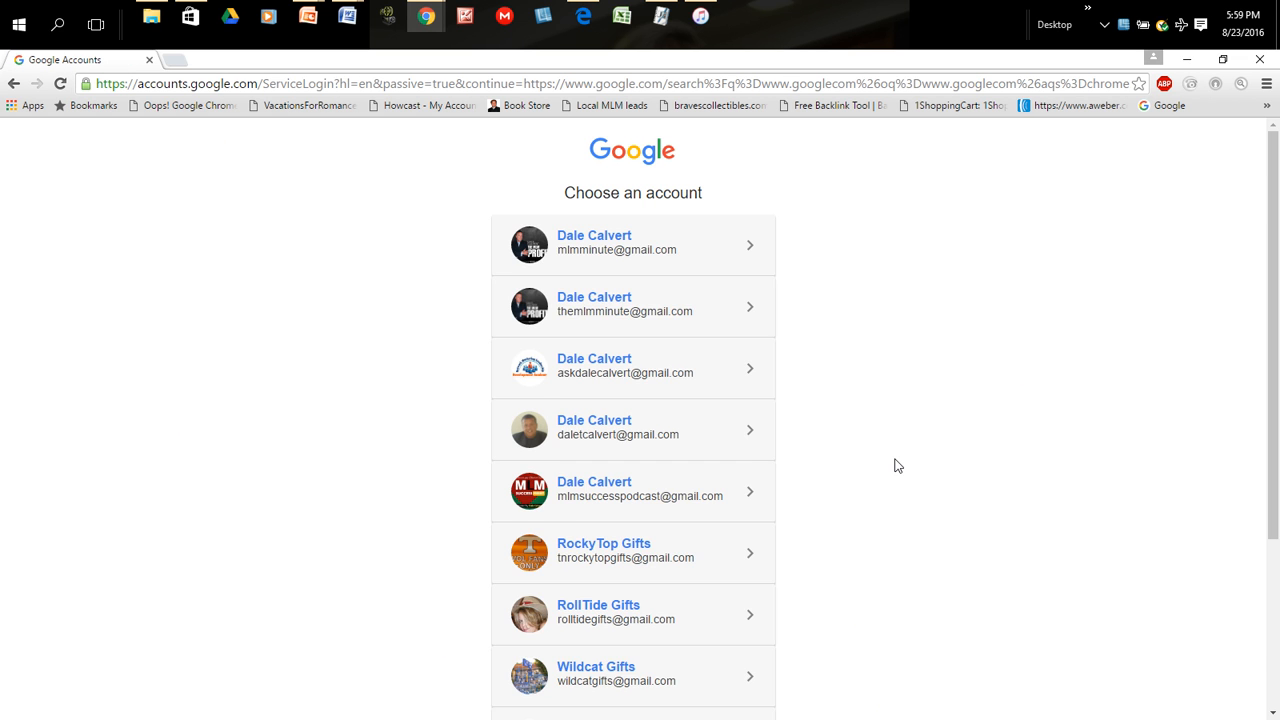
{"action": "scroll", "coordinate": [893, 466], "scroll_direction": "down", "scroll_amount": 3}
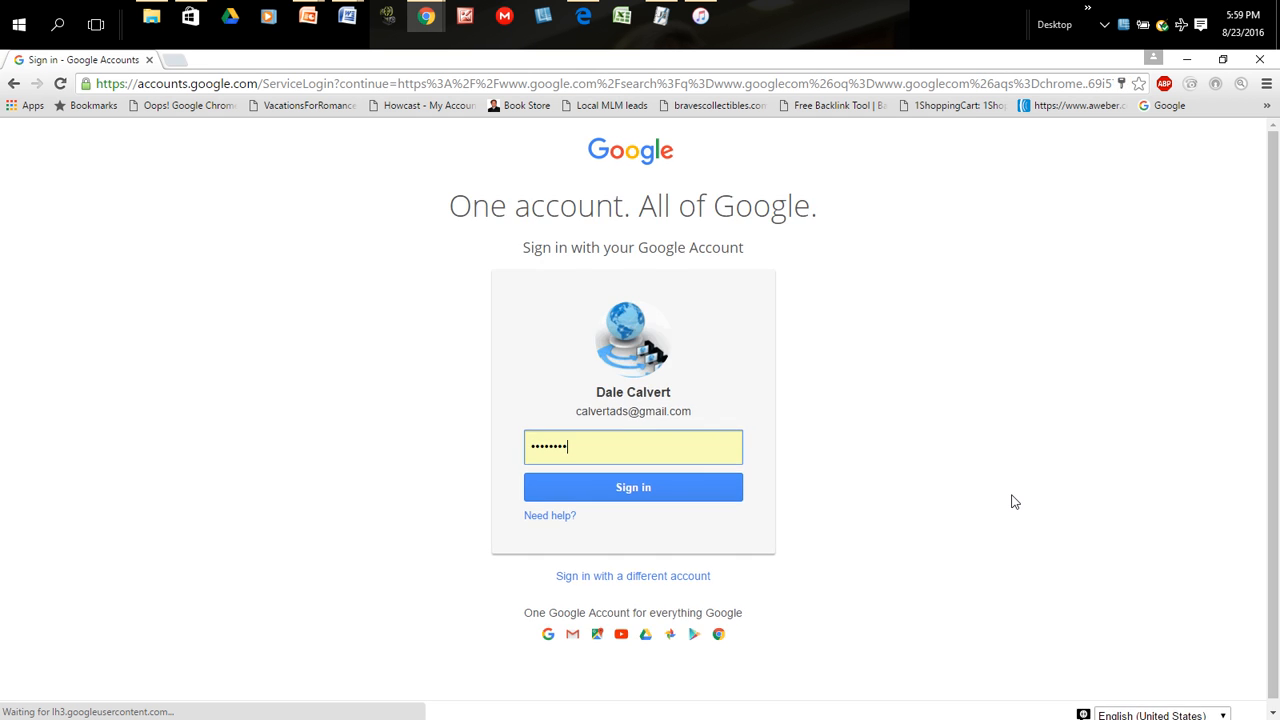
{"action": "left_click", "coordinate": [634, 489]}
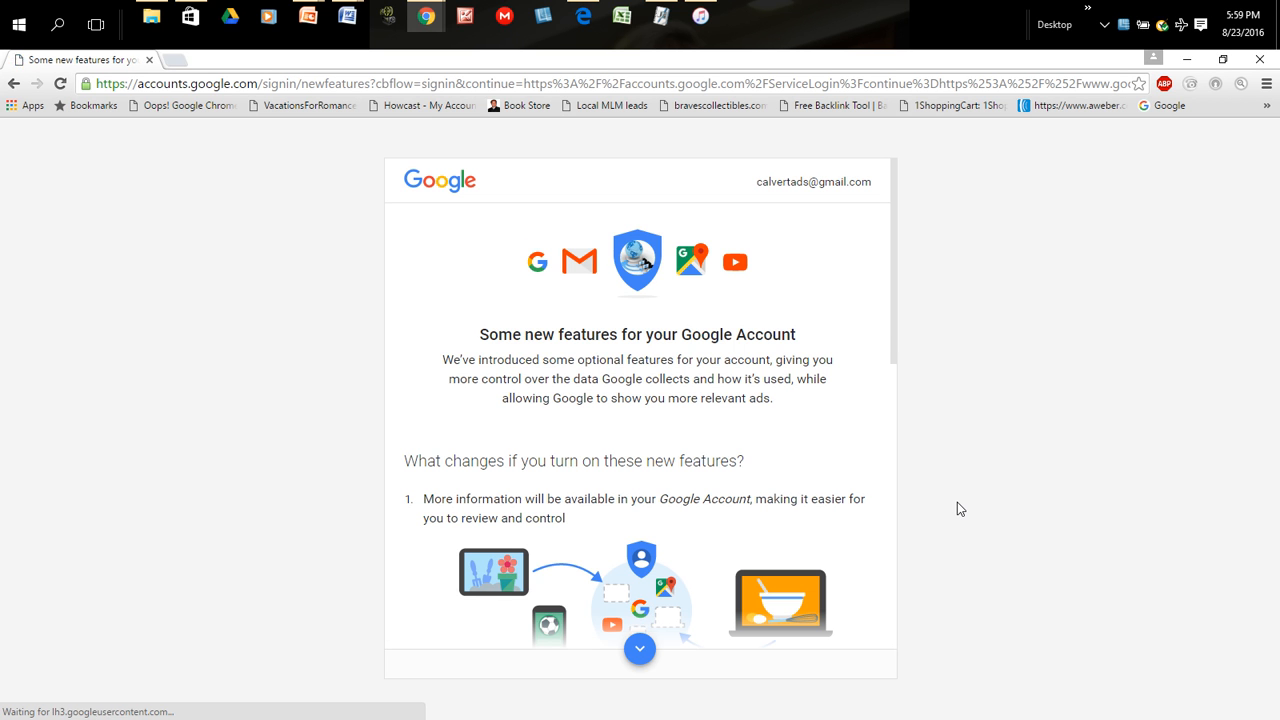
- Go through the notice about new Google Account features to its end and dismiss it
{"action": "left_click", "coordinate": [640, 649]}
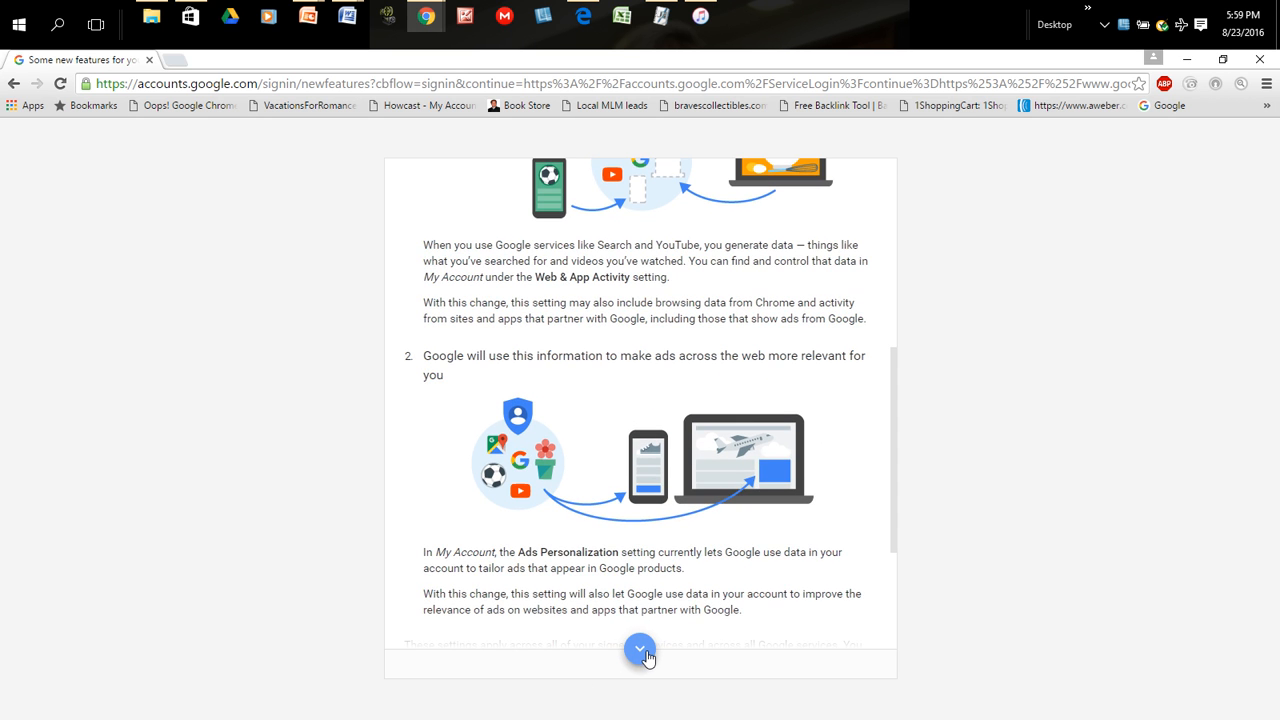
{"action": "left_click", "coordinate": [644, 652]}
{"action": "left_click", "coordinate": [832, 660]}
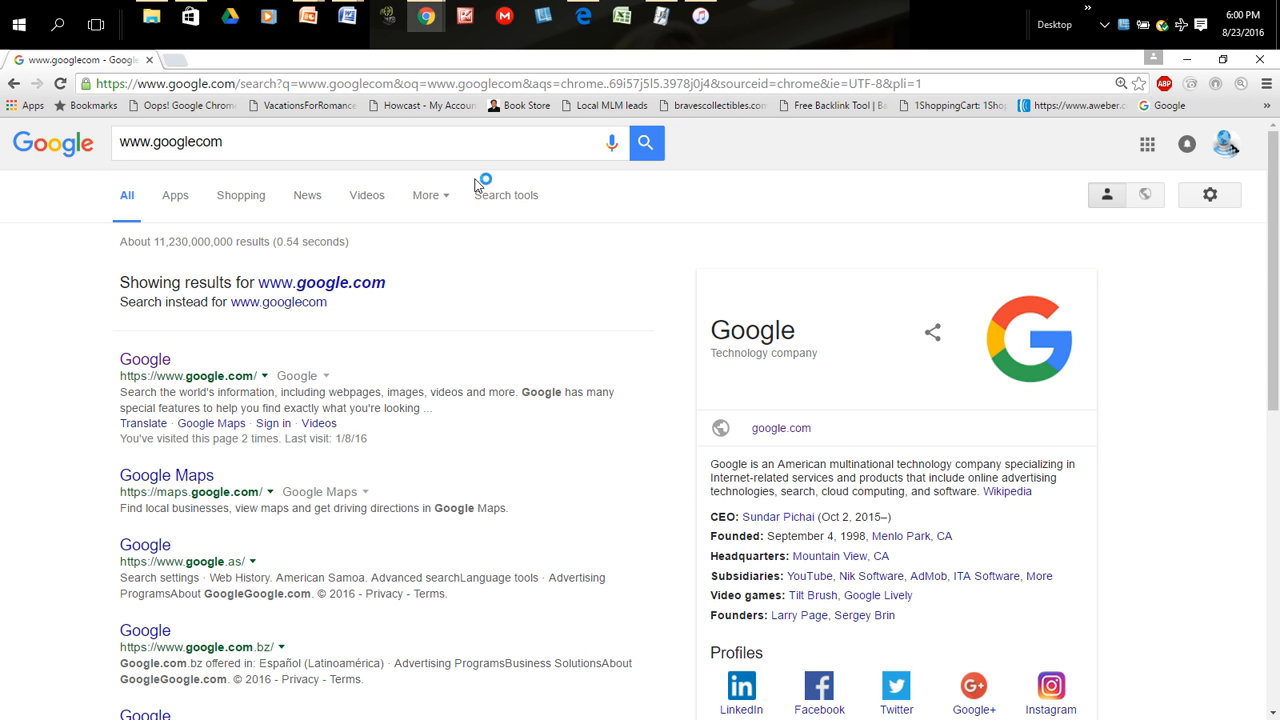
{"action": "left_click", "coordinate": [388, 86]}
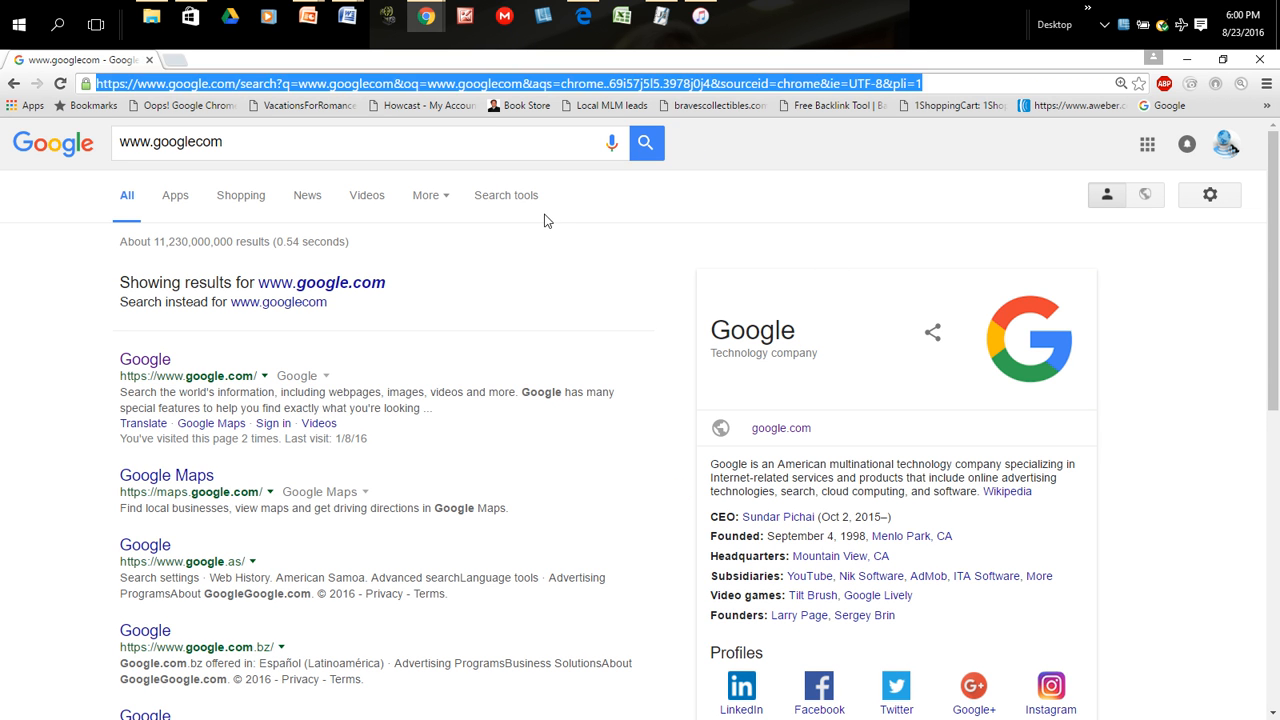
{"action": "type", "text": "www."}
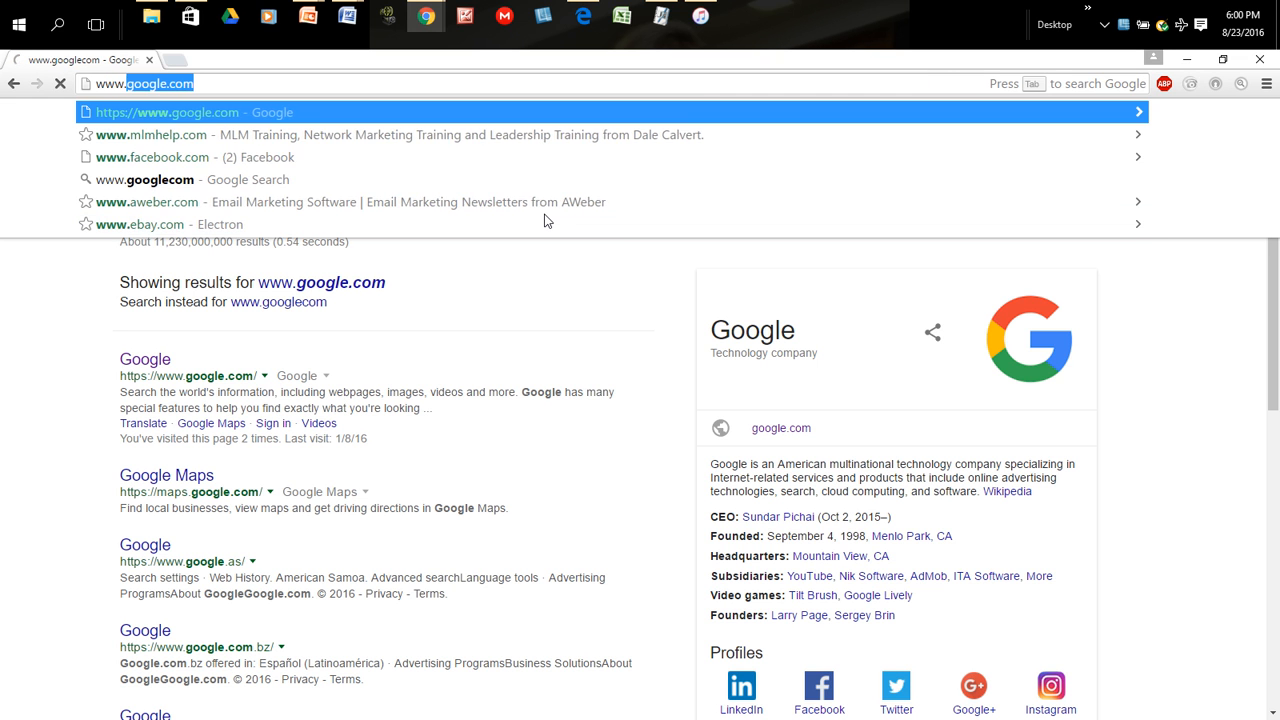
{"action": "type", "text": "gmail.com"}
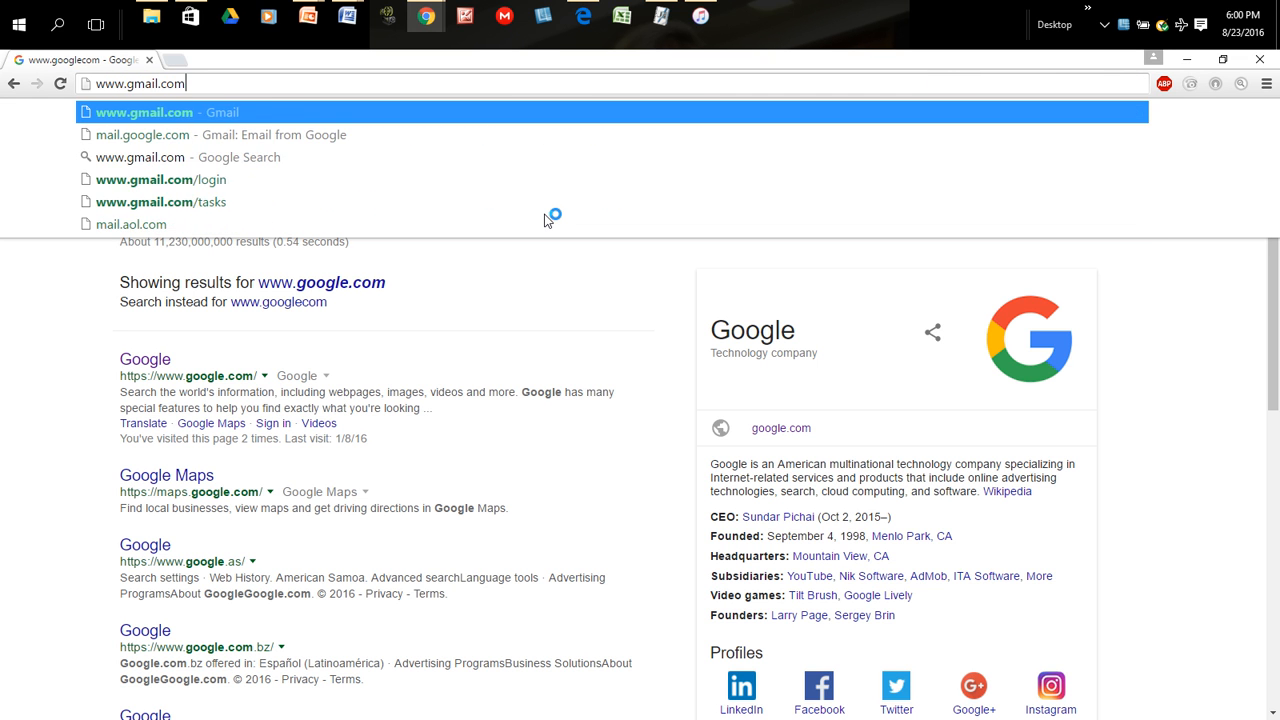
{"action": "key", "text": "Return"}
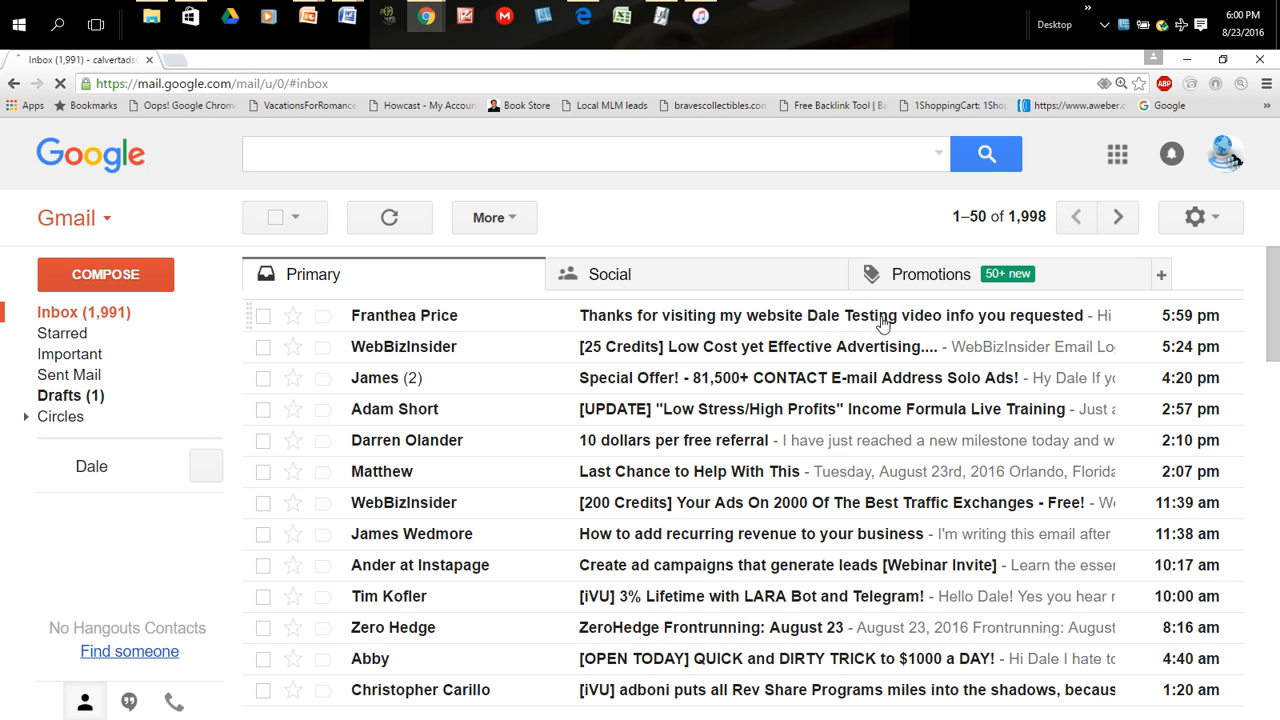
- Open the "Thanks for visiting my website" follow-up email and read it through to its footer
{"action": "left_click", "coordinate": [813, 320]}
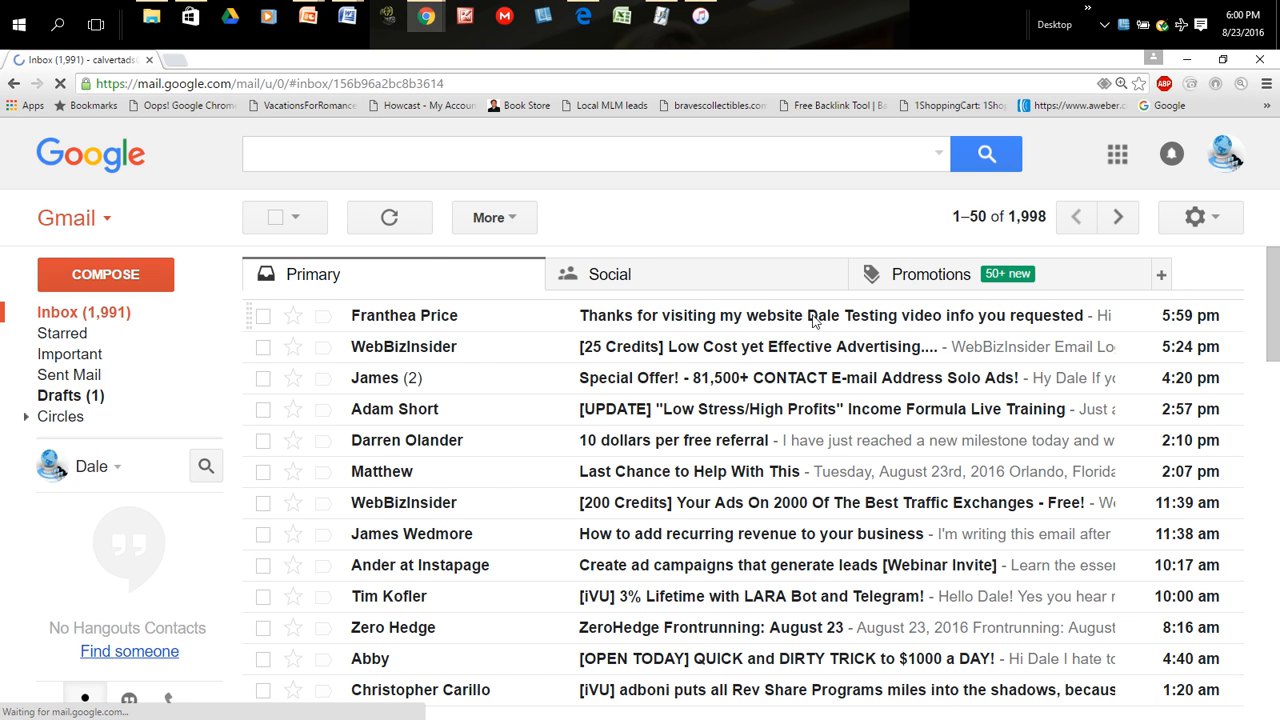
{"action": "scroll", "coordinate": [736, 453], "scroll_direction": "down", "scroll_amount": 1}
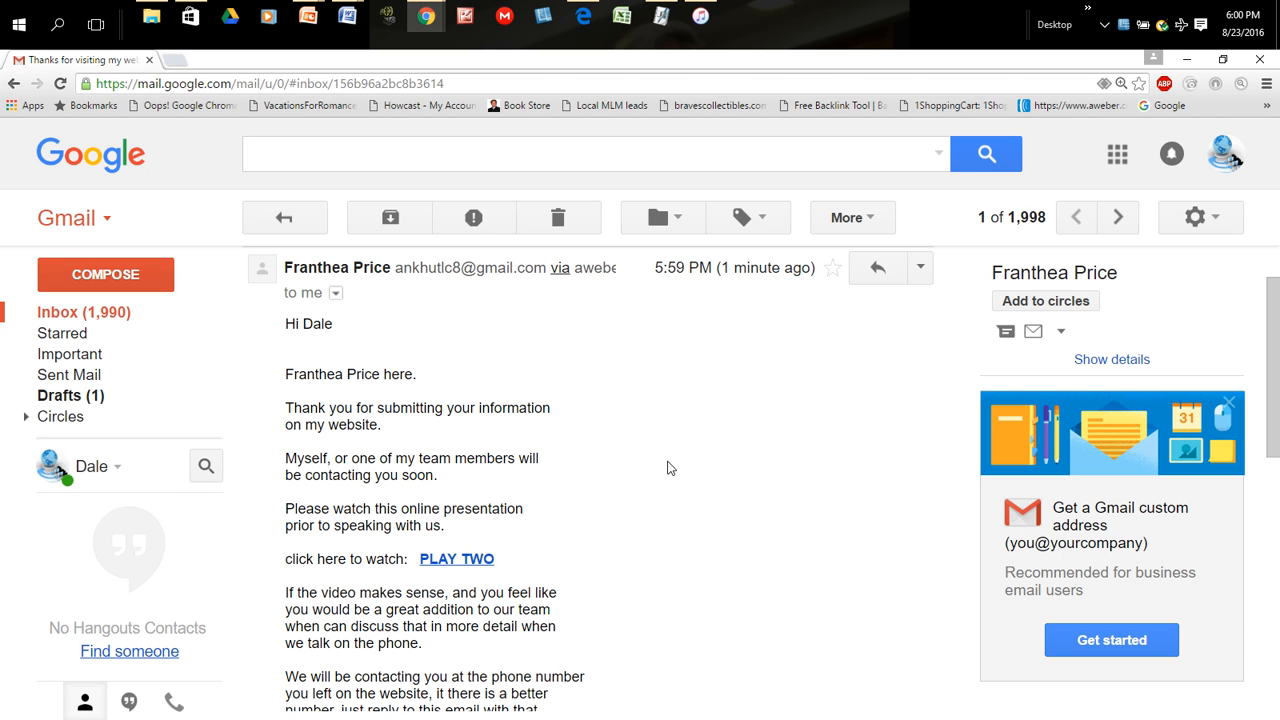
{"action": "scroll", "coordinate": [665, 502], "scroll_direction": "down", "scroll_amount": 1}
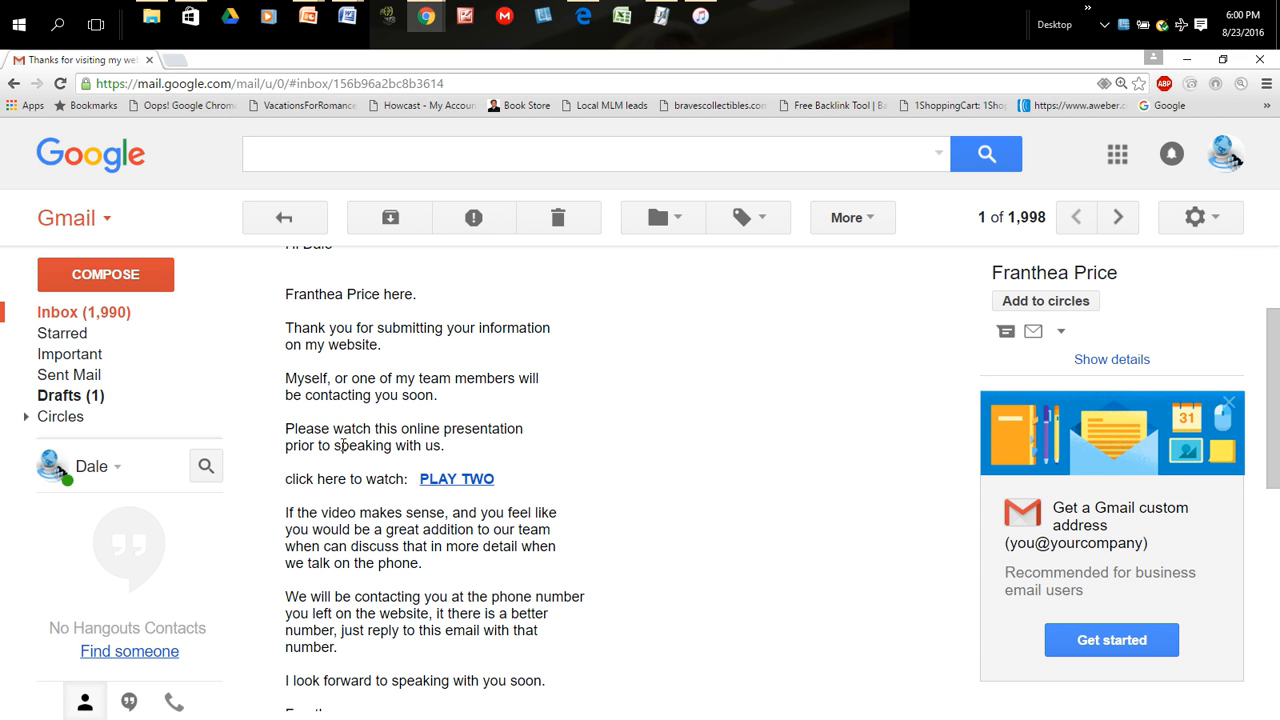
{"action": "scroll", "coordinate": [596, 477], "scroll_direction": "down", "scroll_amount": 2}
{"action": "scroll", "coordinate": [596, 477], "scroll_direction": "up", "scroll_amount": 1}
{"action": "scroll", "coordinate": [596, 477], "scroll_direction": "up", "scroll_amount": 1}
{"action": "scroll", "coordinate": [594, 480], "scroll_direction": "down", "scroll_amount": 4}
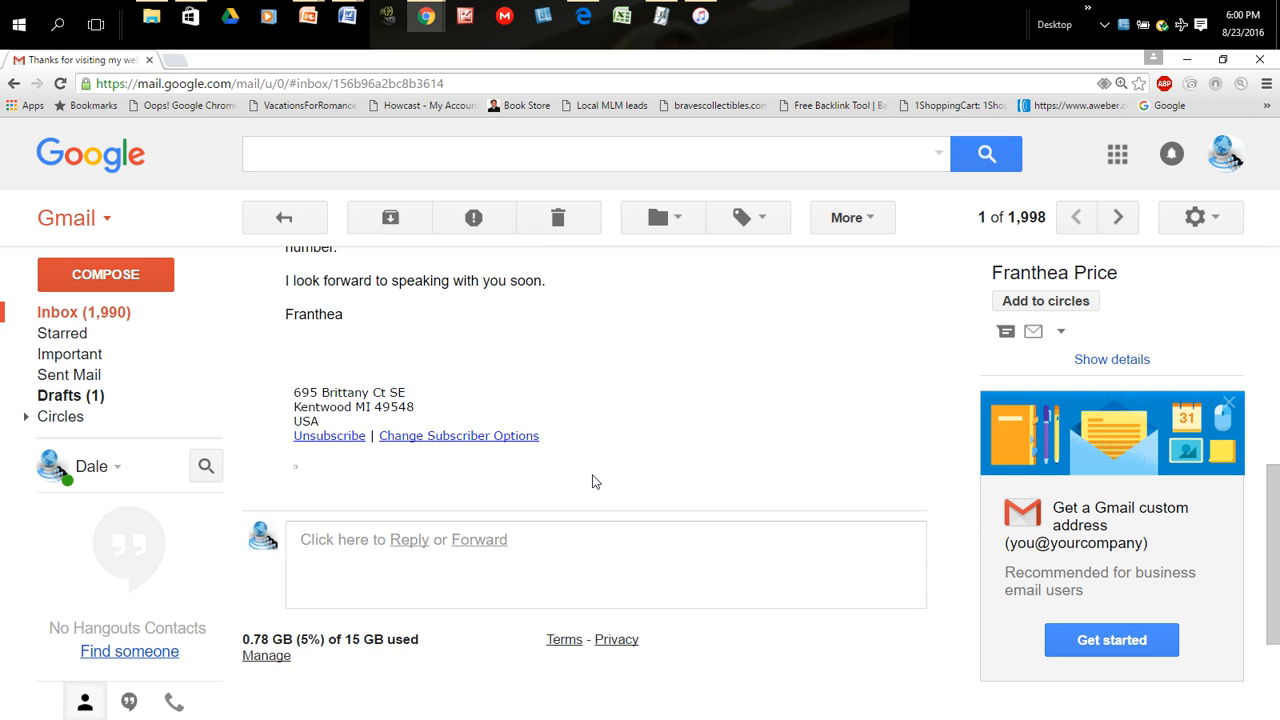
- Open the PLAY TWO link in the follow-up email, and minimise that browser window to get back to AWeber
{"action": "scroll", "coordinate": [594, 480], "scroll_direction": "up", "scroll_amount": 5}
{"action": "left_click", "coordinate": [448, 563]}
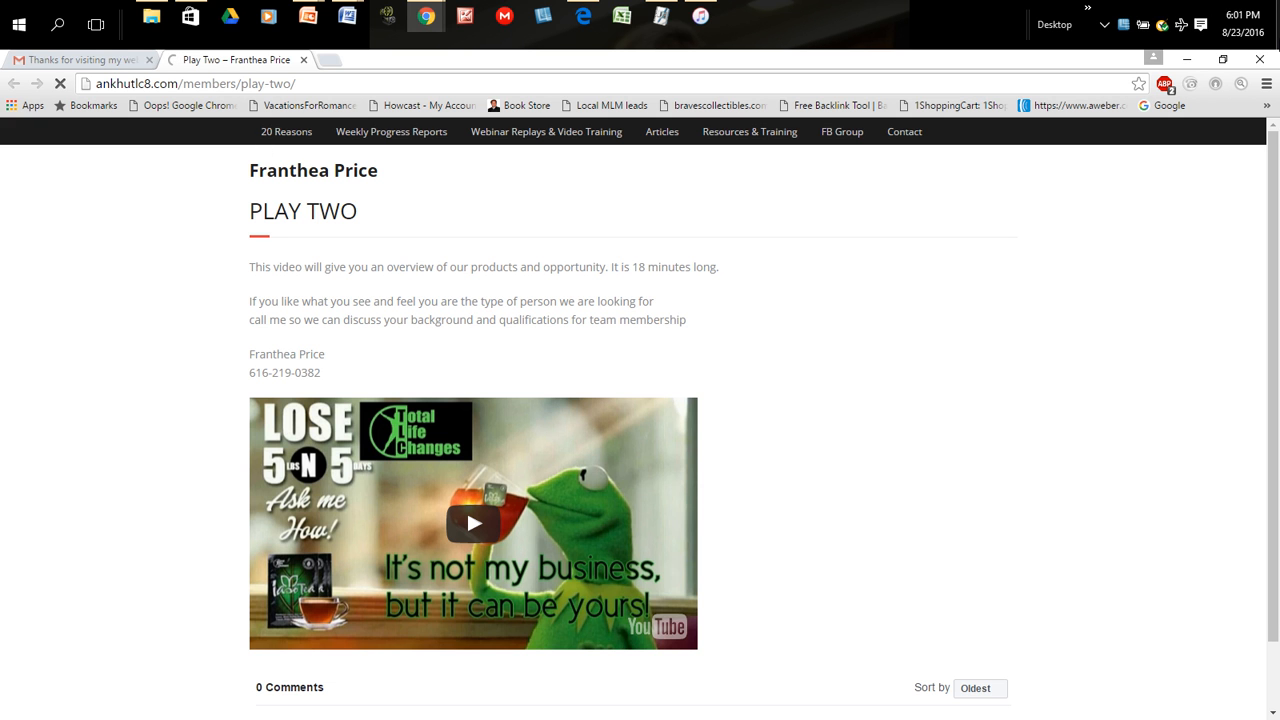
{"action": "left_click", "coordinate": [1184, 60]}
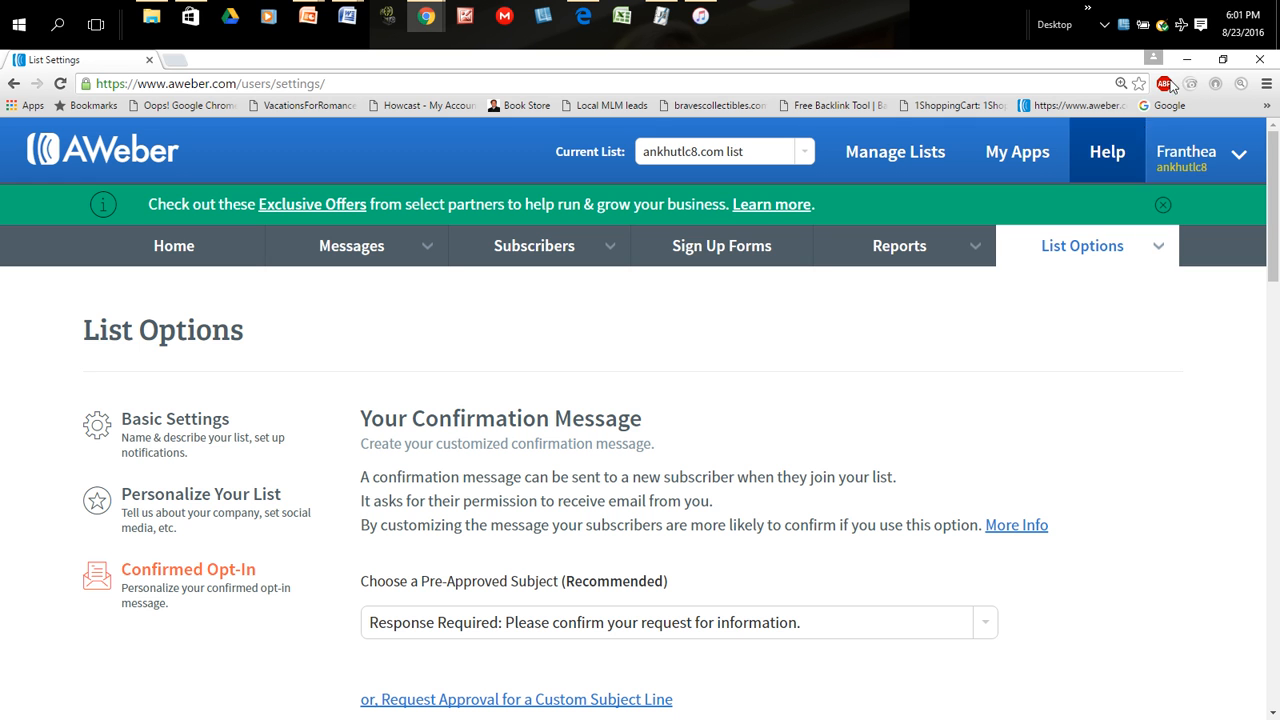
{"action": "left_click", "coordinate": [1105, 25]}
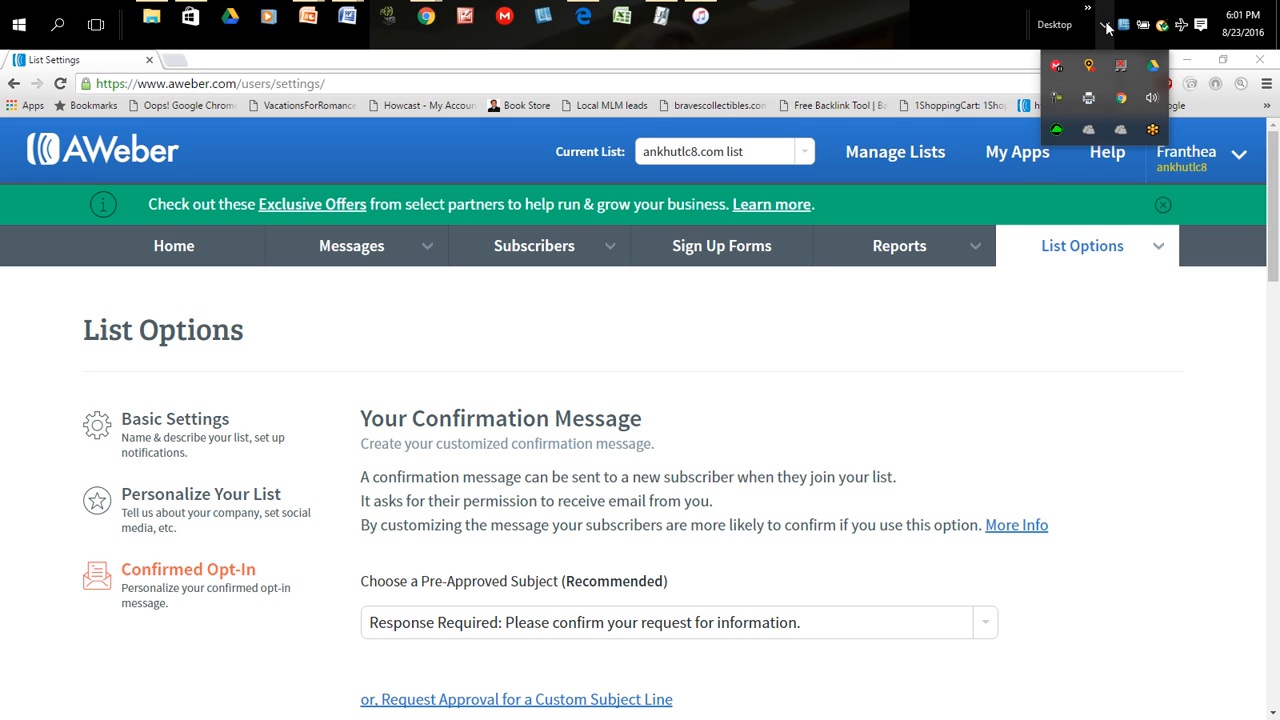
{"action": "left_click", "coordinate": [1150, 97]}
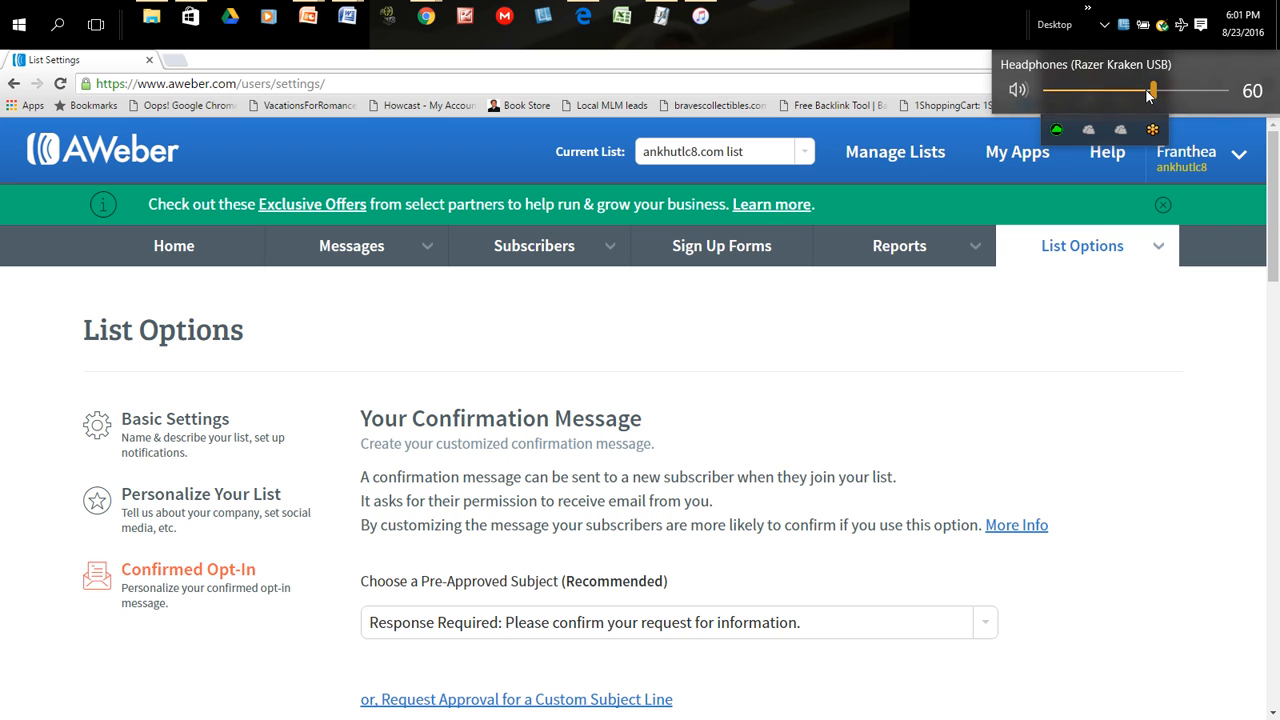
{"action": "left_click", "coordinate": [1106, 24]}
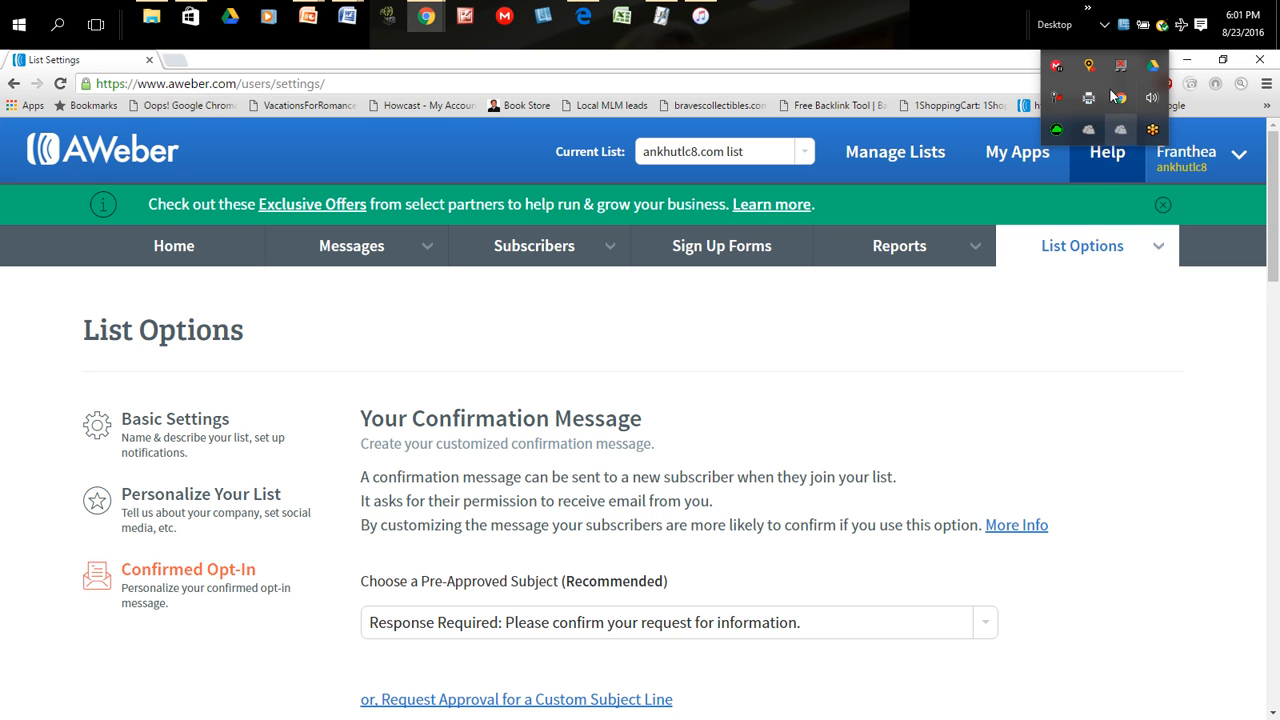
{"action": "left_click", "coordinate": [1106, 24]}
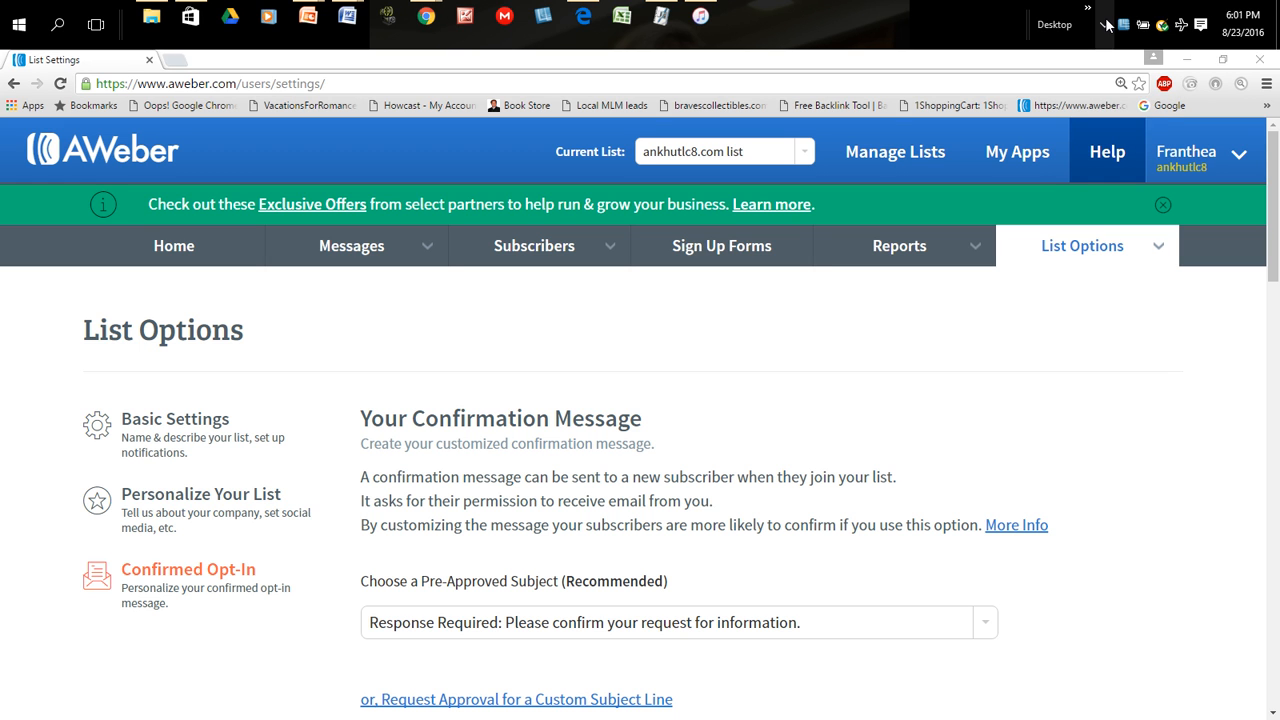
{"action": "left_click", "coordinate": [1107, 26]}
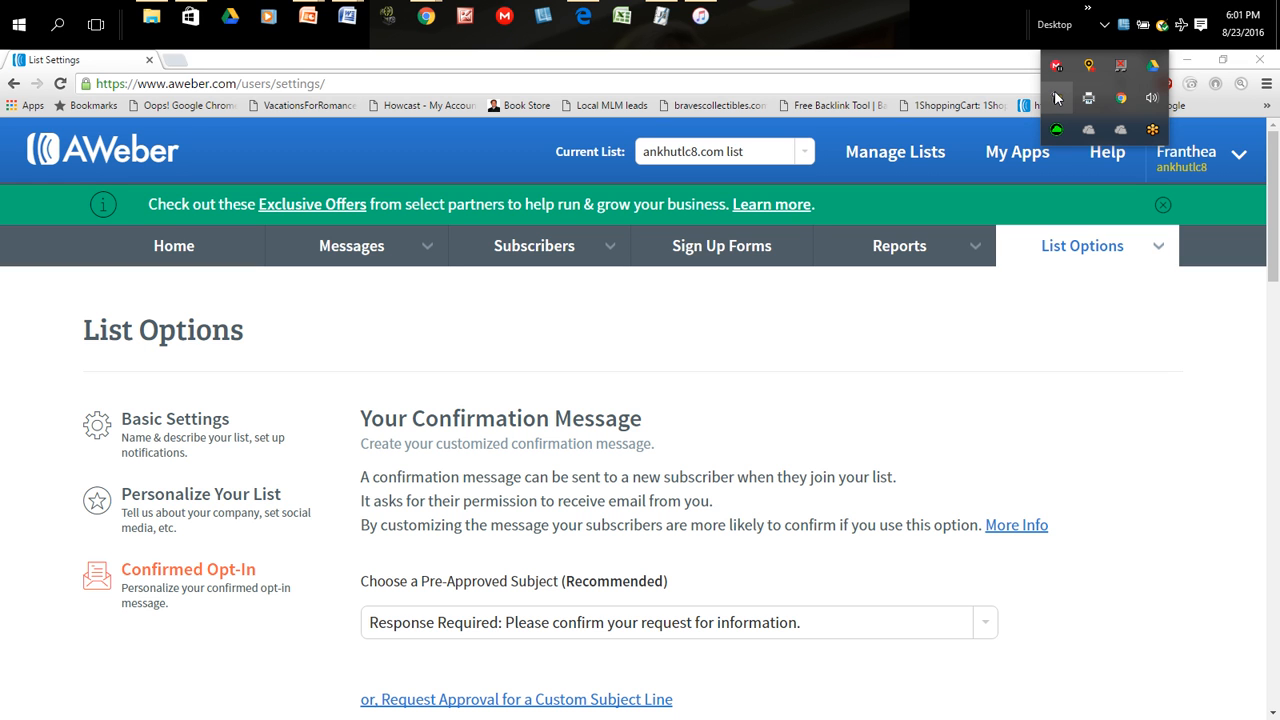
{"action": "left_click", "coordinate": [997, 474]}
- Look over the confirmation message settings in List Options and open the Manage Lists page
{"action": "scroll", "coordinate": [997, 474], "scroll_direction": "down", "scroll_amount": 7}
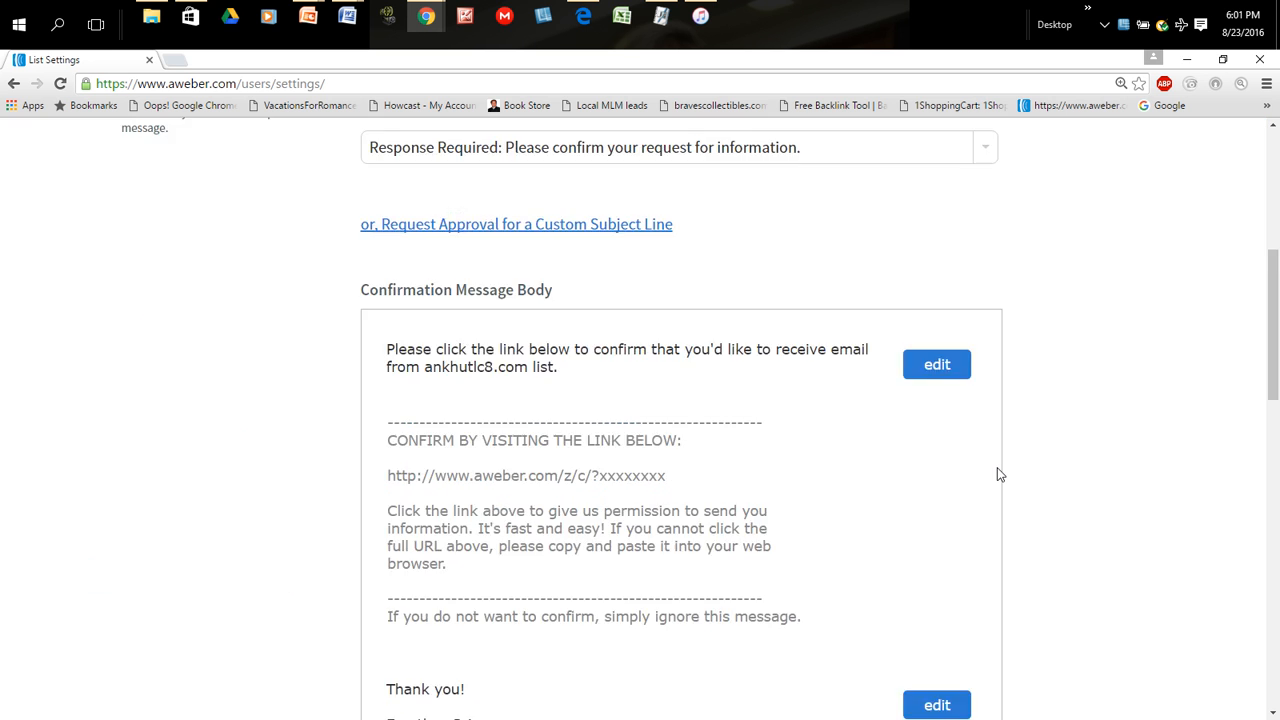
{"action": "scroll", "coordinate": [997, 474], "scroll_direction": "down", "scroll_amount": 1}
{"action": "scroll", "coordinate": [997, 474], "scroll_direction": "up", "scroll_amount": 8}
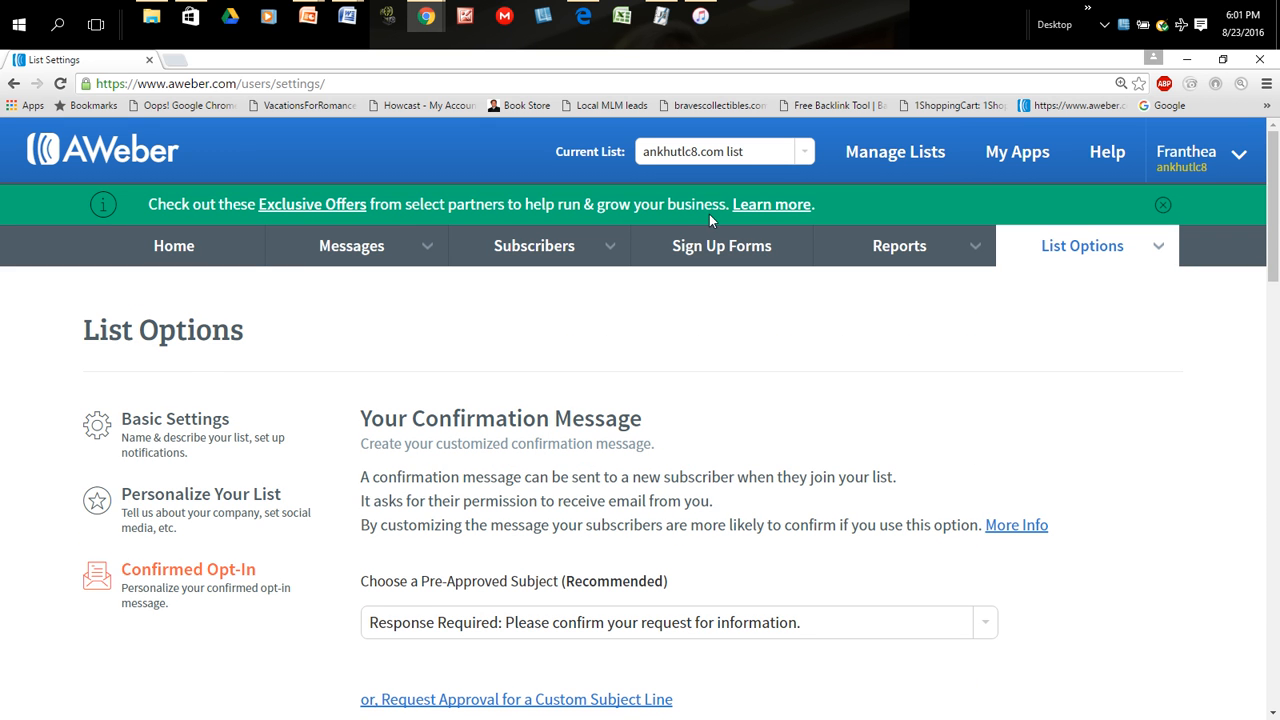
{"action": "left_click", "coordinate": [895, 155]}
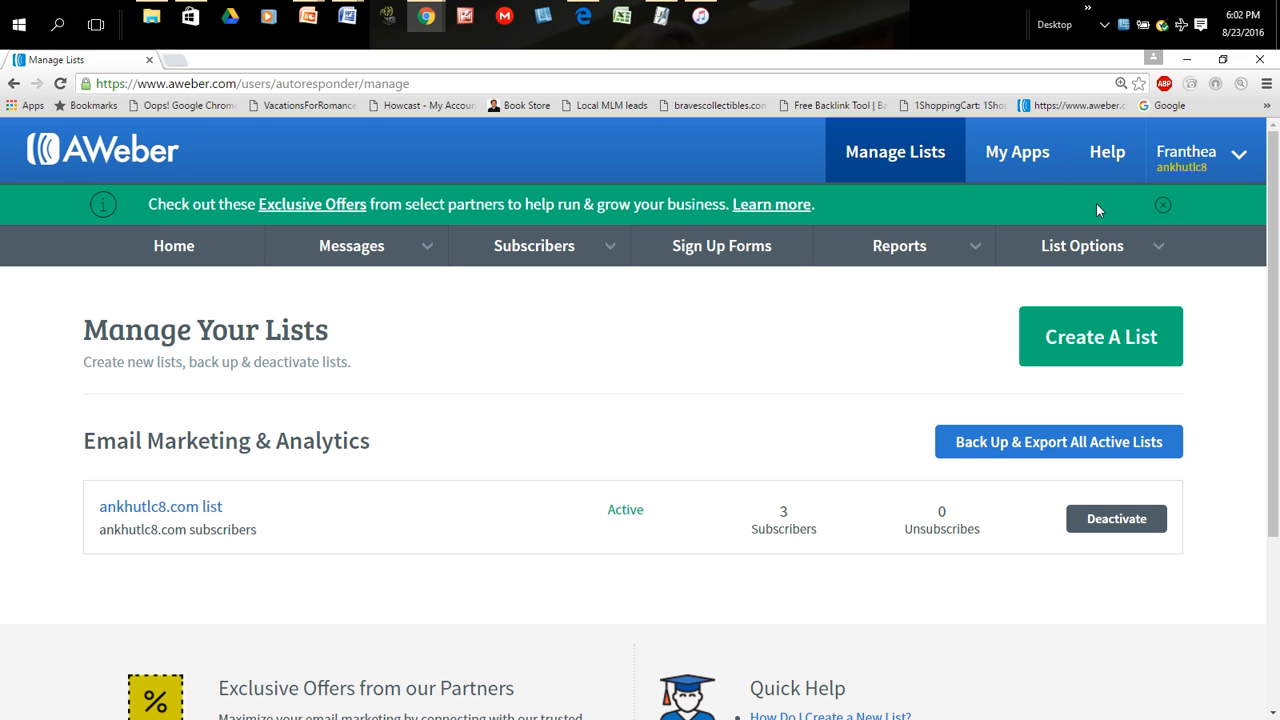
{"action": "left_click", "coordinate": [1105, 25]}
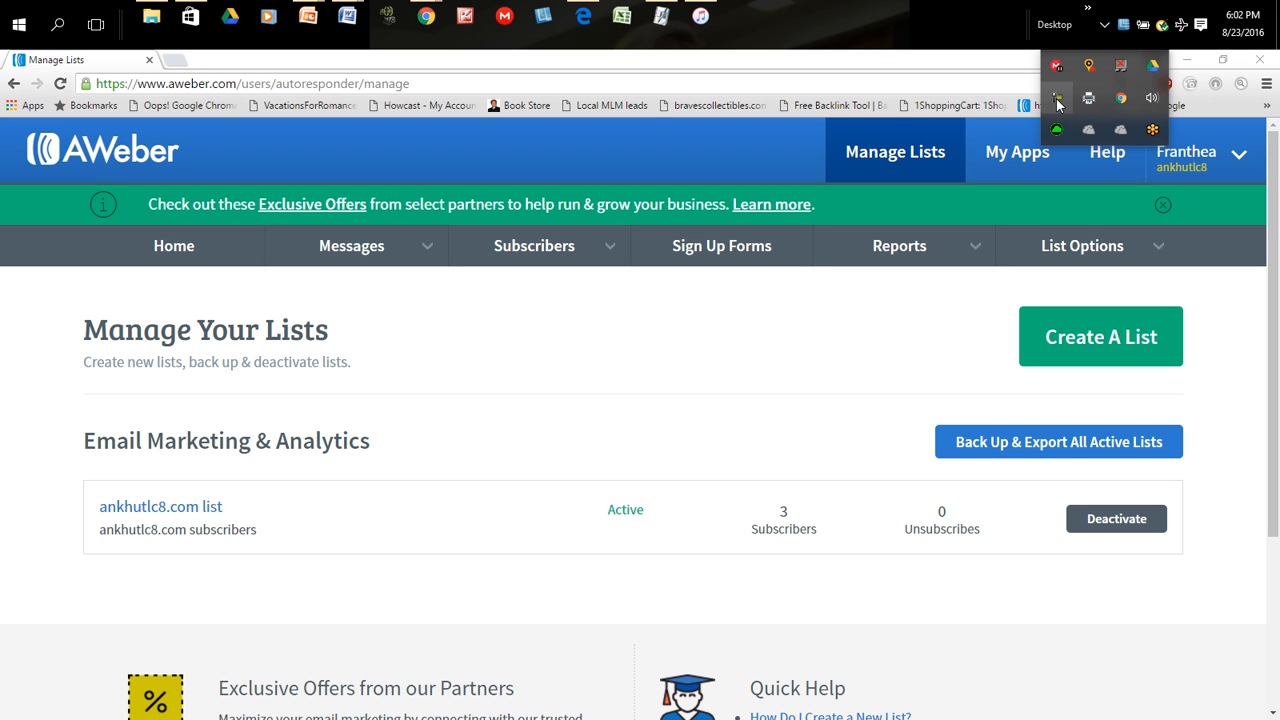
{"action": "right_click", "coordinate": [1058, 104]}
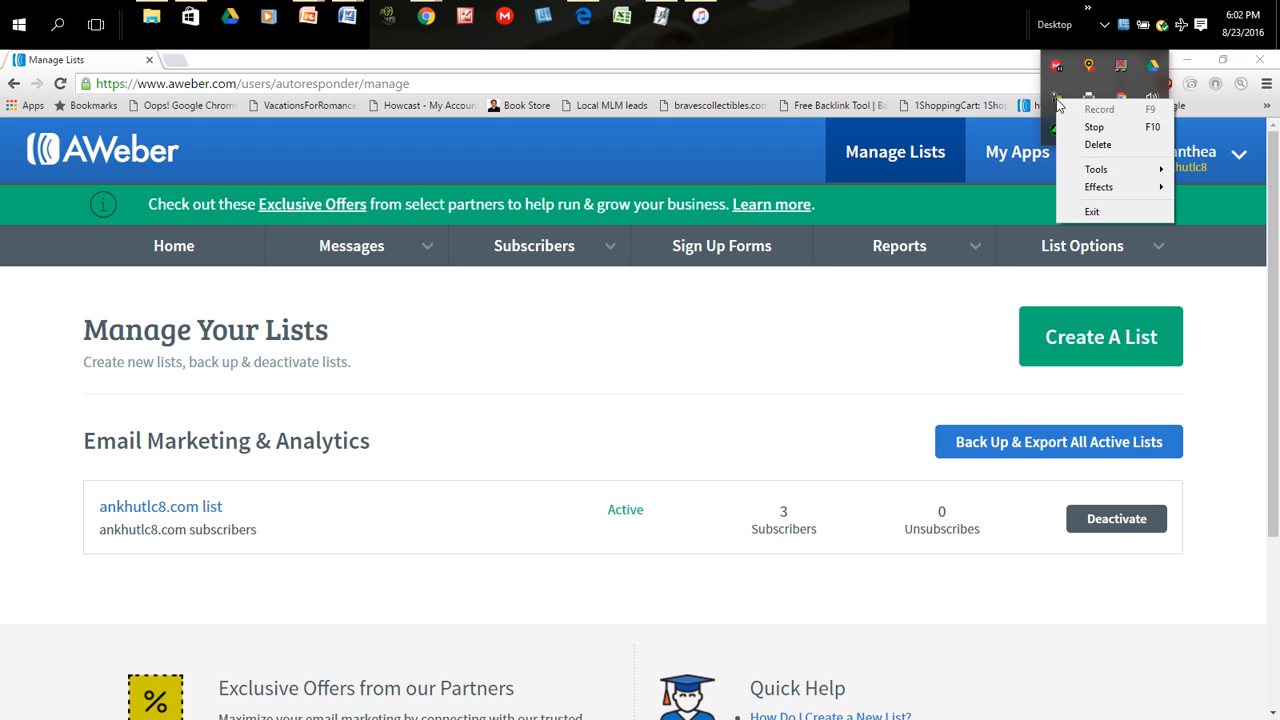